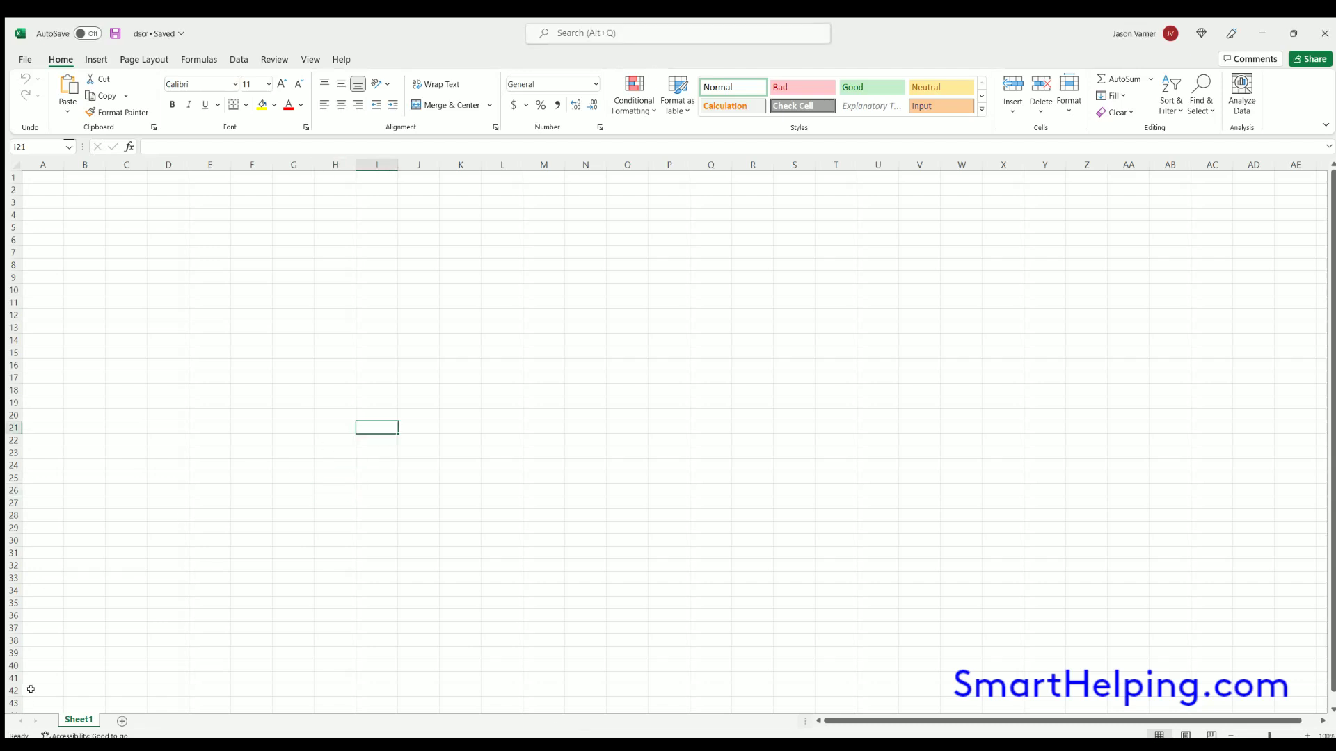
- Pick the table's starting area, then review the SmartHelping reference page in the browser
{"action": "left_click", "coordinate": [78, 186]}
{"action": "left_click", "coordinate": [138, 211]}
{"action": "left_click_drag", "start_coordinate": [85, 178], "coordinate": [279, 188]}
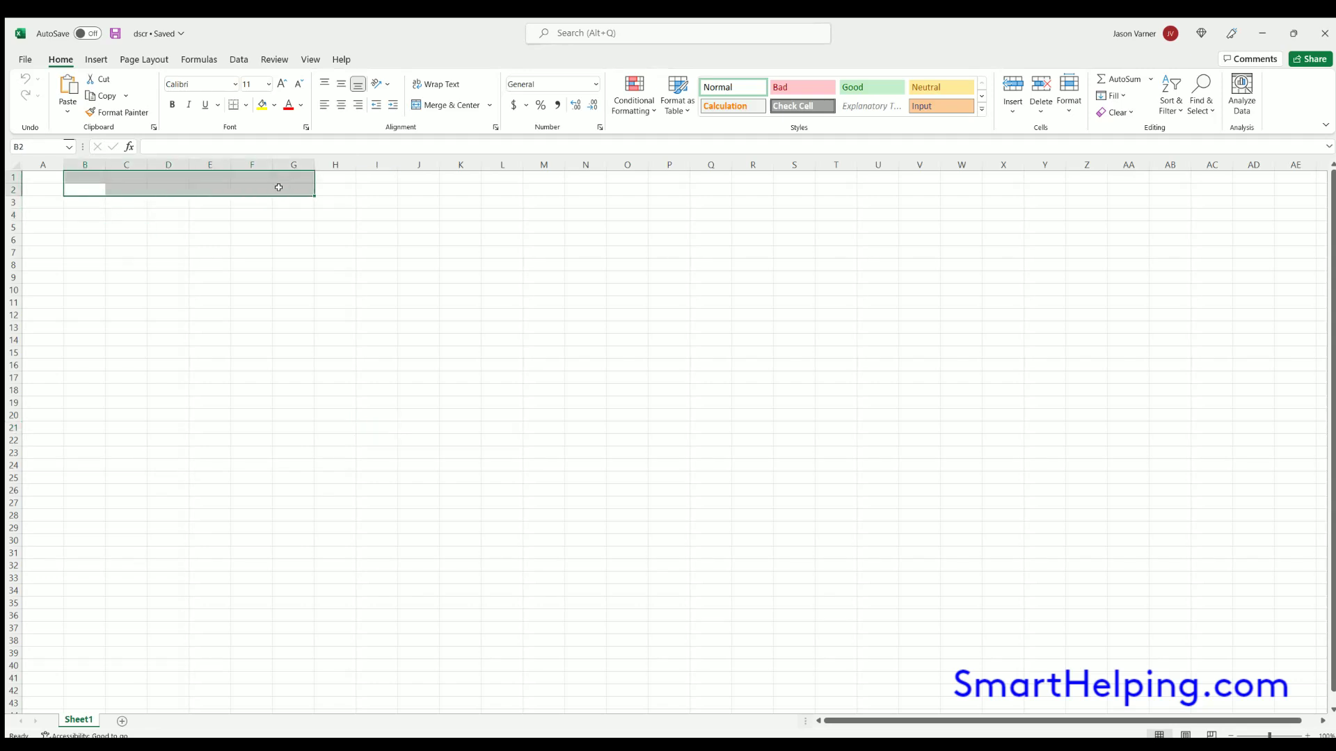
{"action": "left_click", "coordinate": [292, 189]}
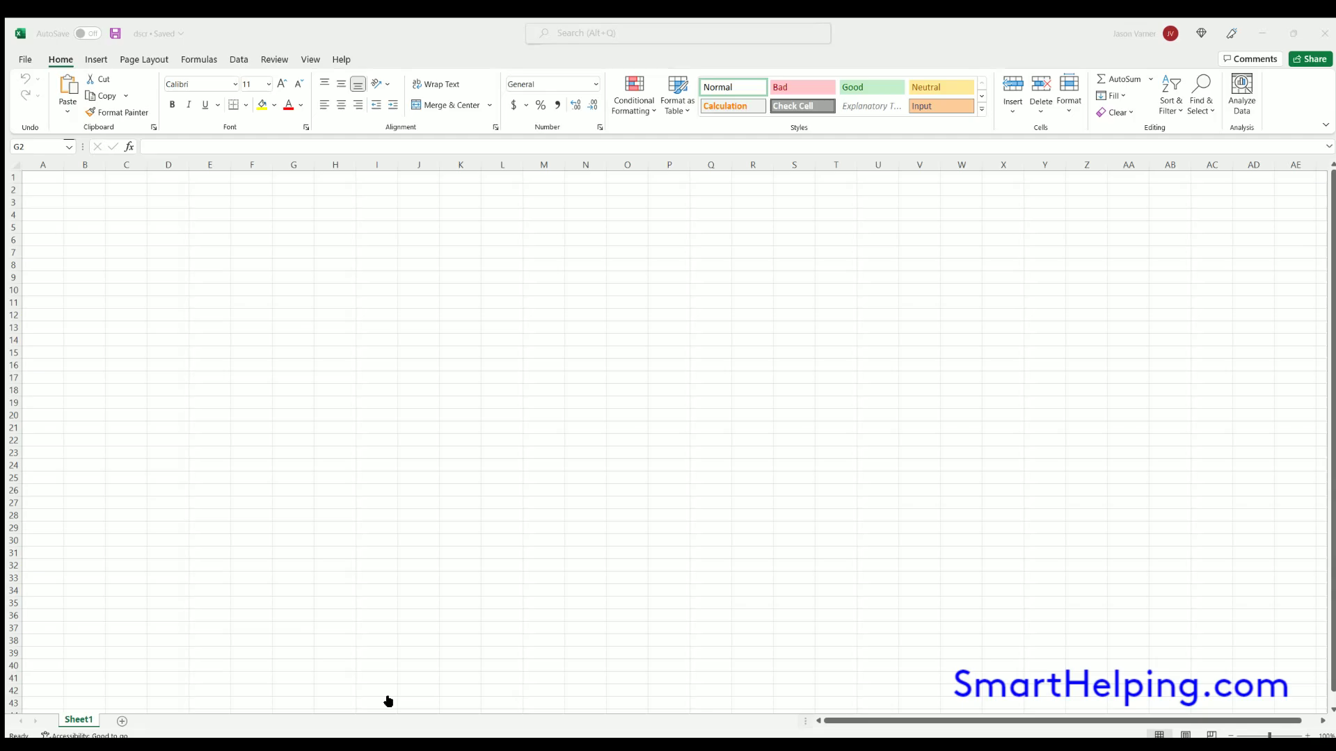
{"action": "key", "text": "alt+Tab"}
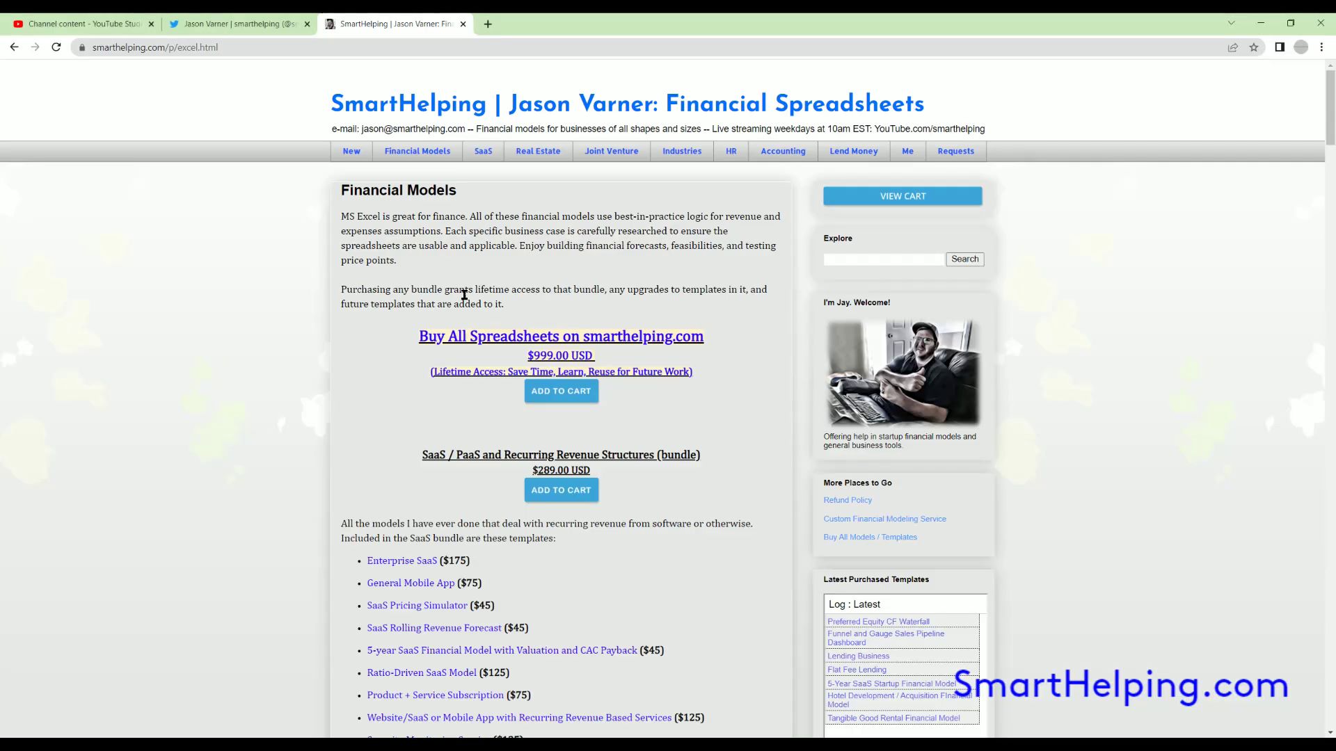
{"action": "left_click_drag", "start_coordinate": [359, 232], "coordinate": [517, 240]}
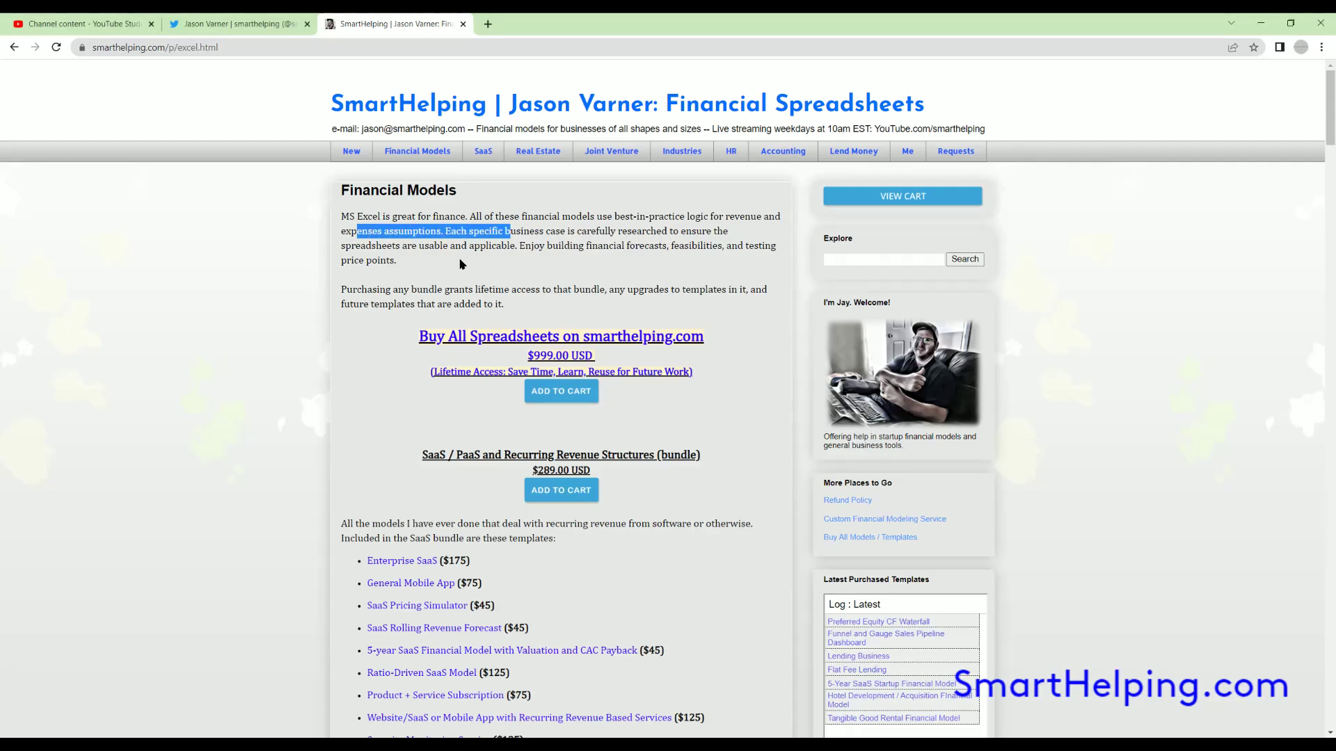
{"action": "left_click", "coordinate": [404, 303]}
{"action": "scroll", "coordinate": [389, 322], "scroll_direction": "down", "scroll_amount": 3}
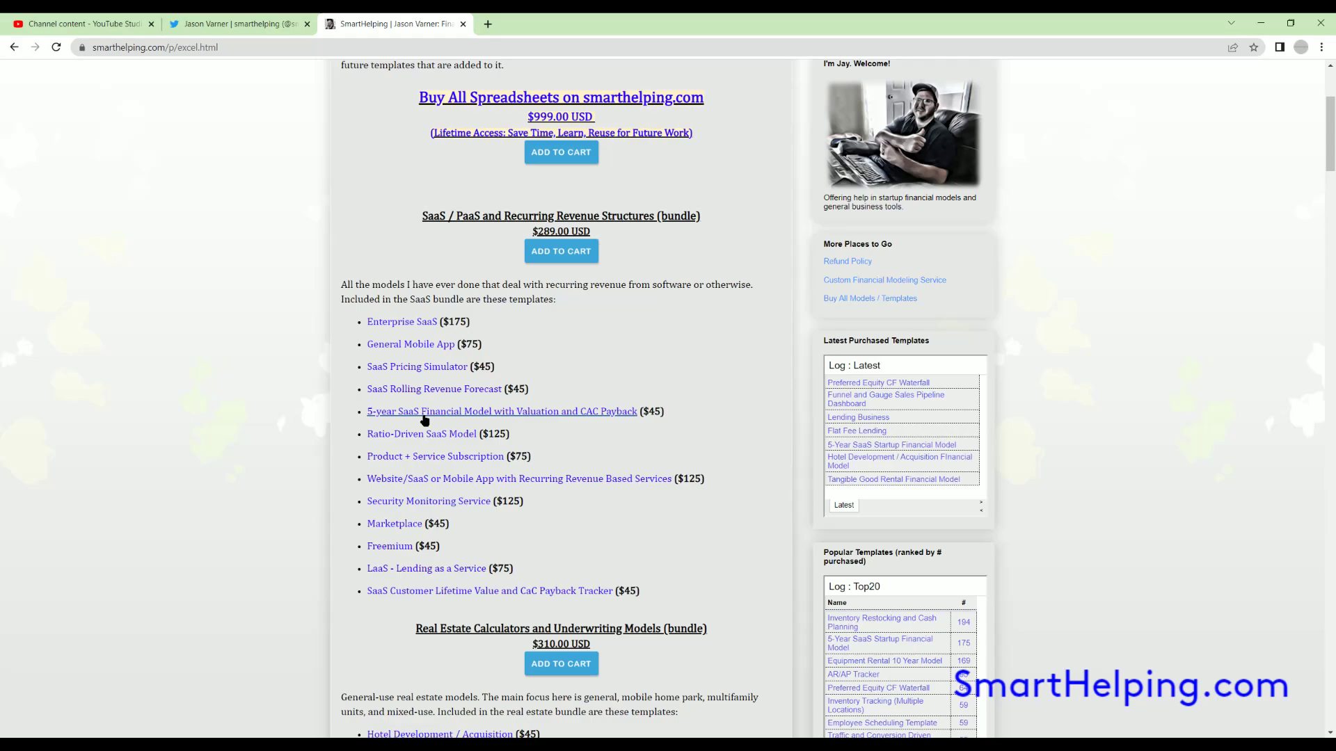
{"action": "scroll", "coordinate": [426, 423], "scroll_direction": "down", "scroll_amount": 6}
{"action": "scroll", "coordinate": [414, 313], "scroll_direction": "down", "scroll_amount": 6}
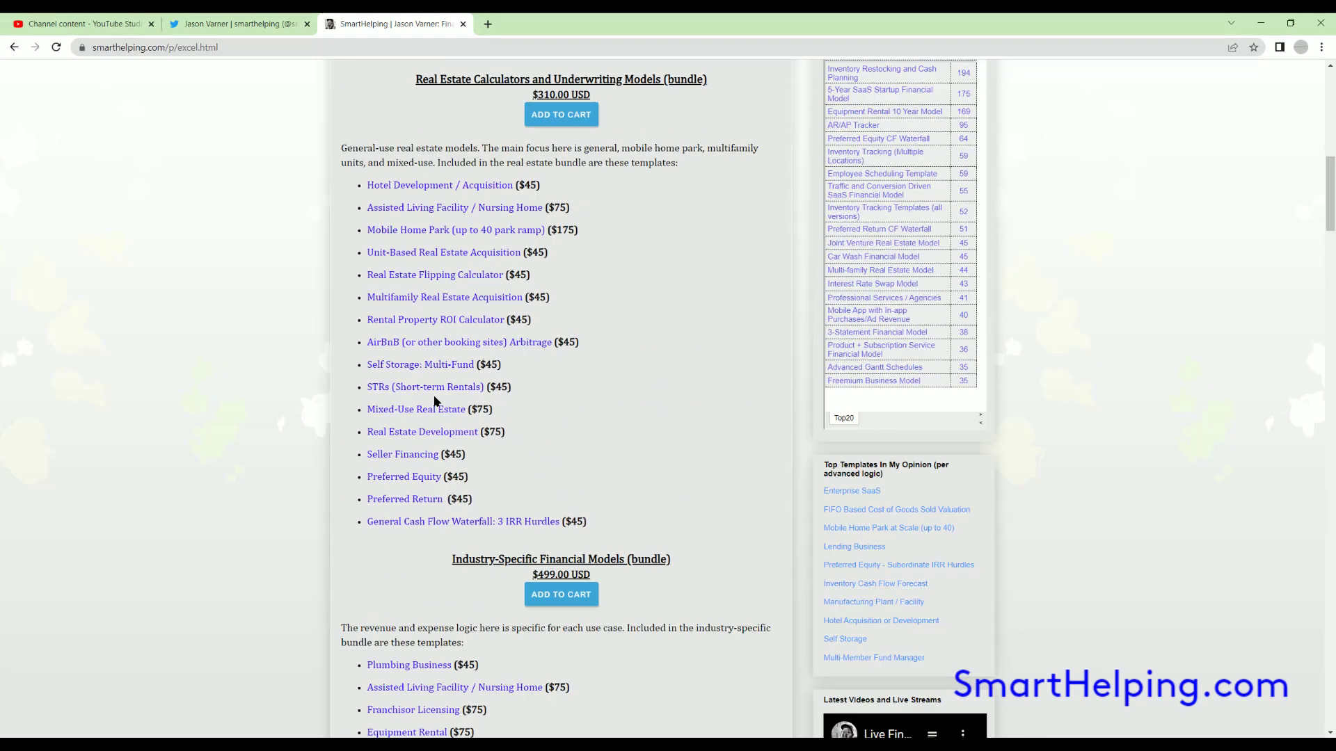
{"action": "scroll", "coordinate": [425, 427], "scroll_direction": "down", "scroll_amount": 6}
{"action": "key", "text": "Home"}
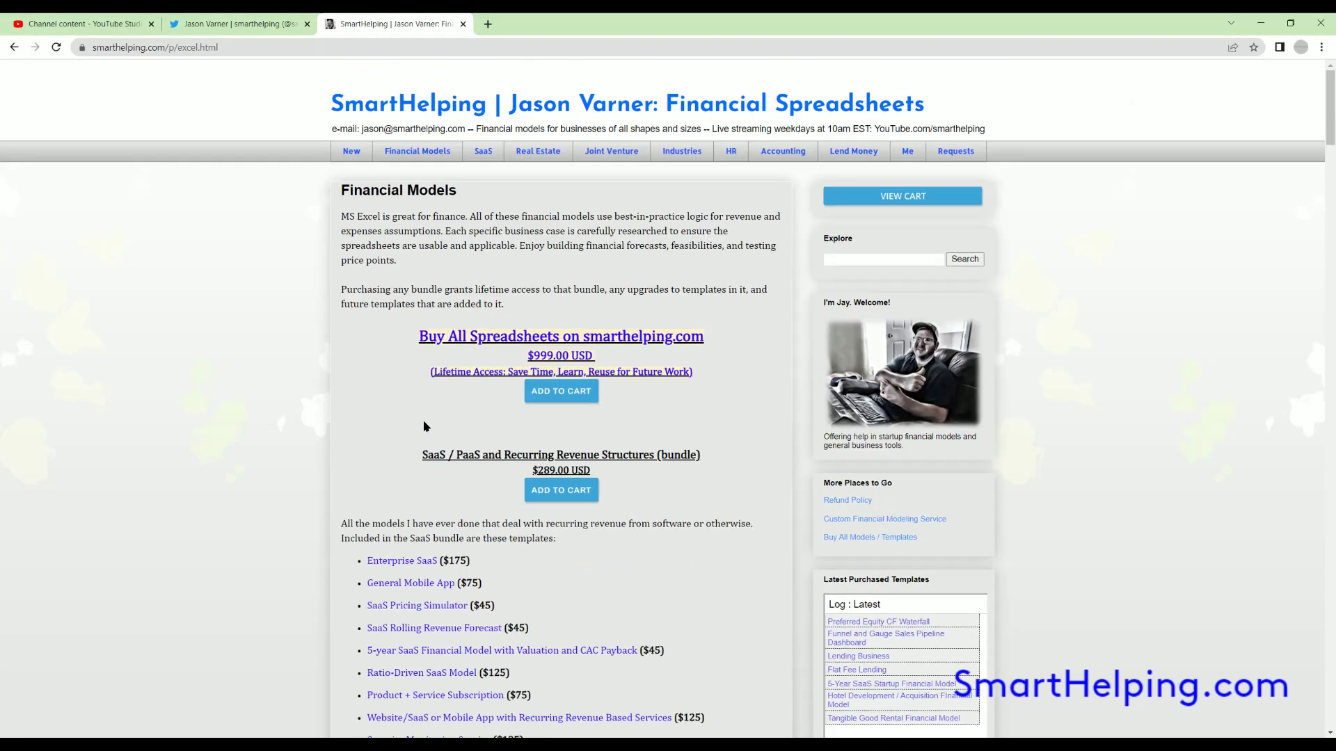
{"action": "key", "text": "alt+Tab"}
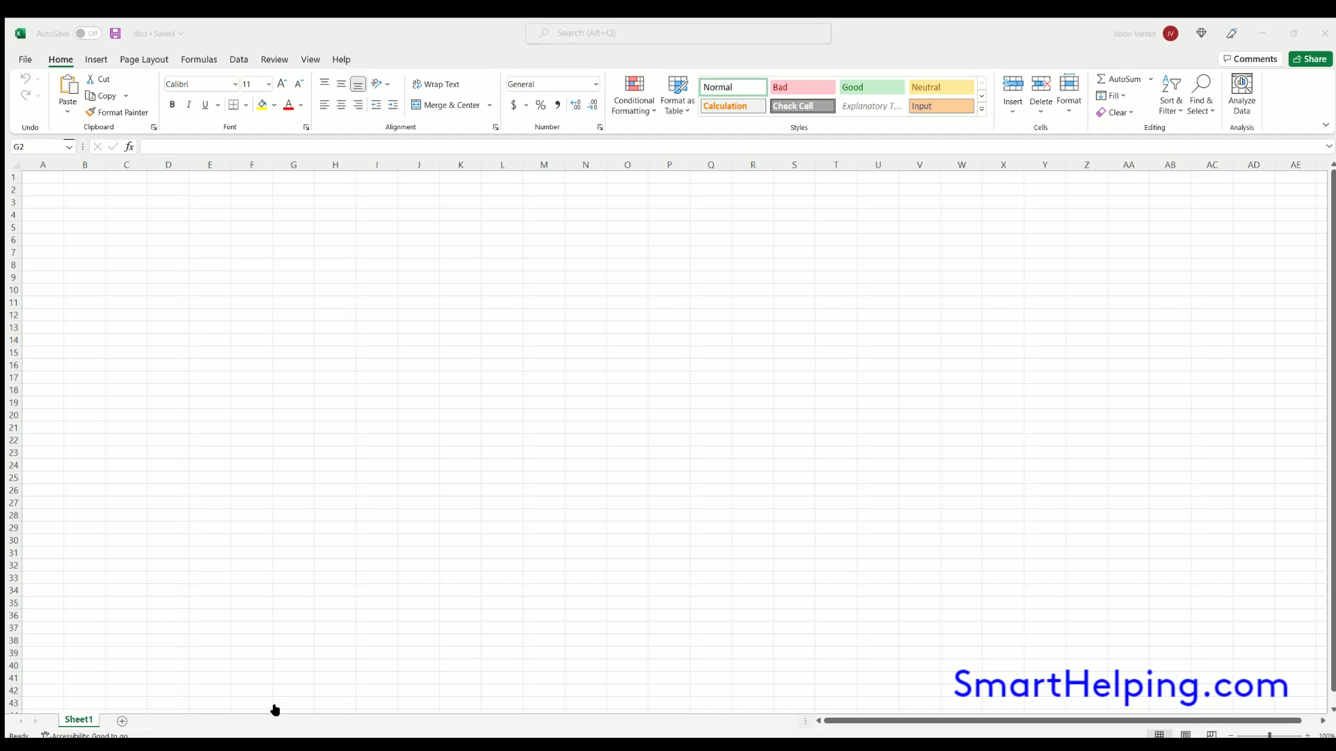
- Enter labels Total Revenus, Less OpEx, NOI / EBITDA in C3:C5 and DEBT SERVICE in C7
{"action": "left_click", "coordinate": [110, 200]}
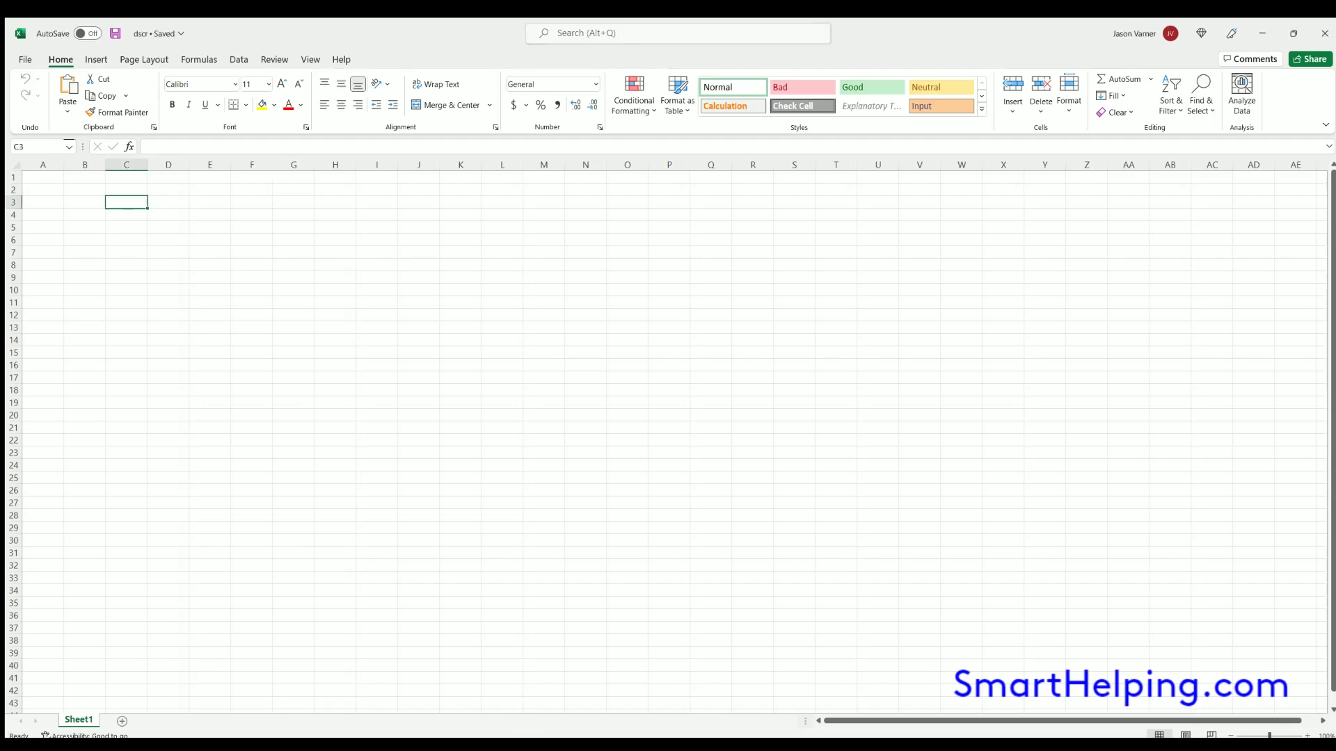
{"action": "type", "text": "Tot"}
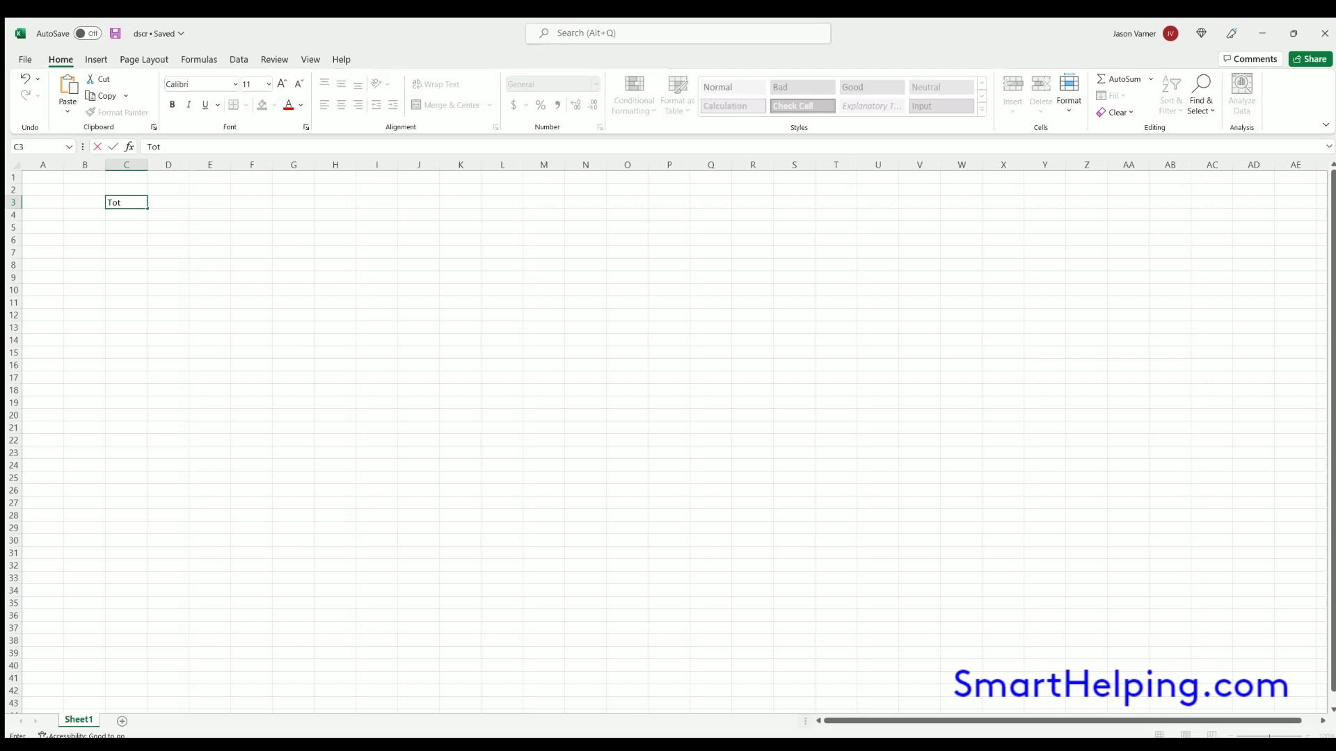
{"action": "type", "text": "al Revenus"}
{"action": "key", "text": "Return"}
{"action": "type", "text": "Less OpEx"}
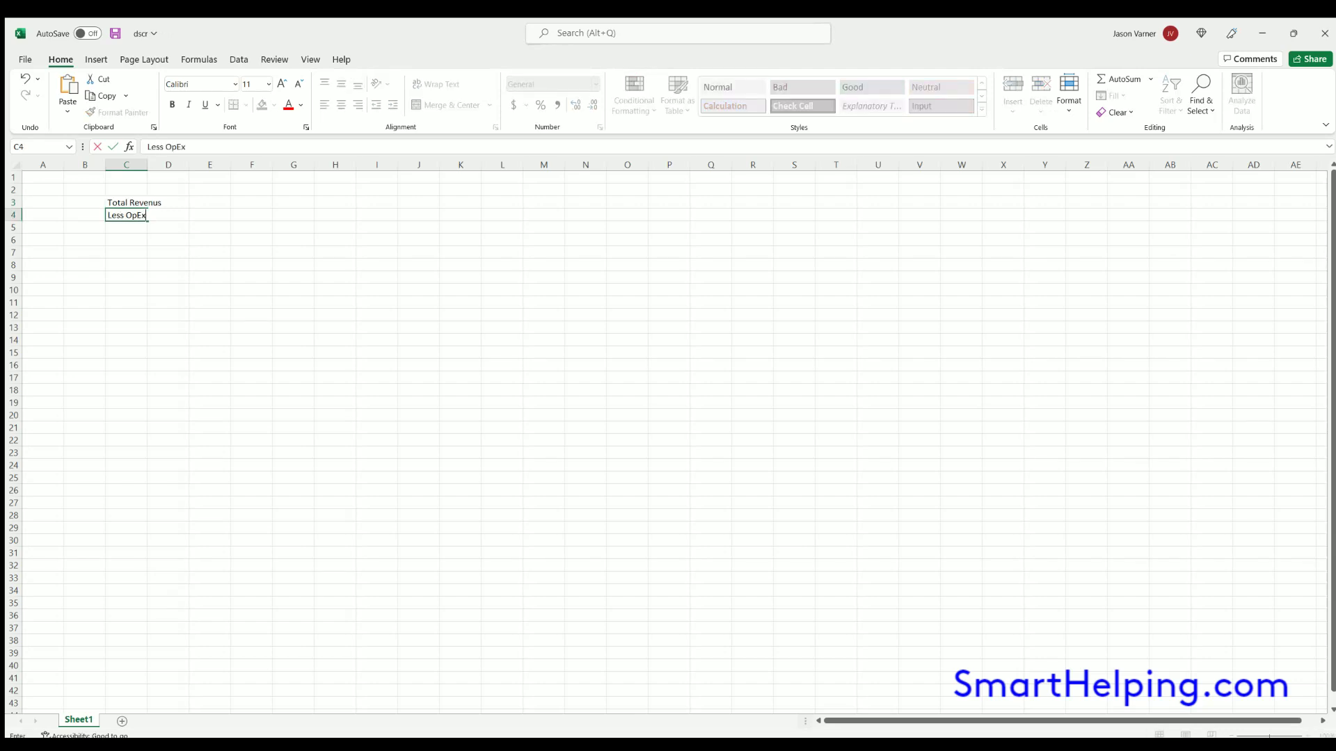
{"action": "key", "text": "Return"}
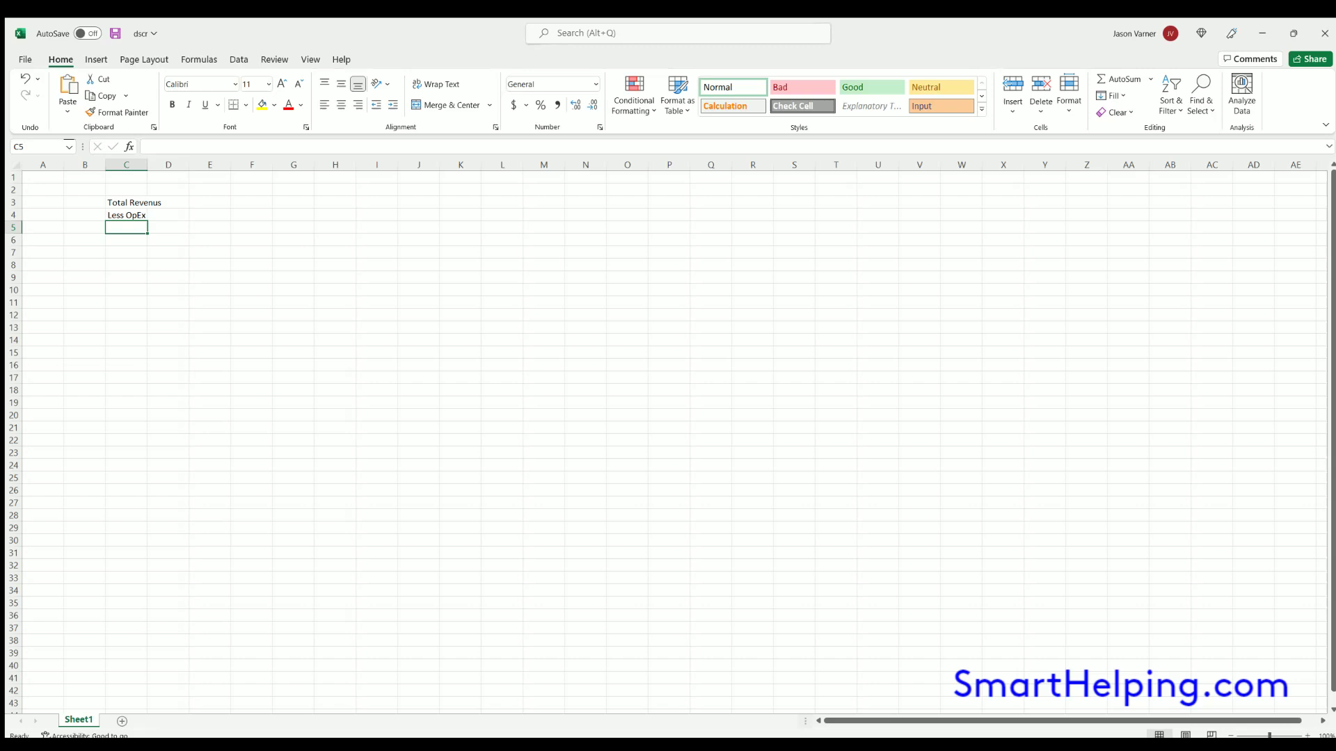
{"action": "type", "text": "NOI"}
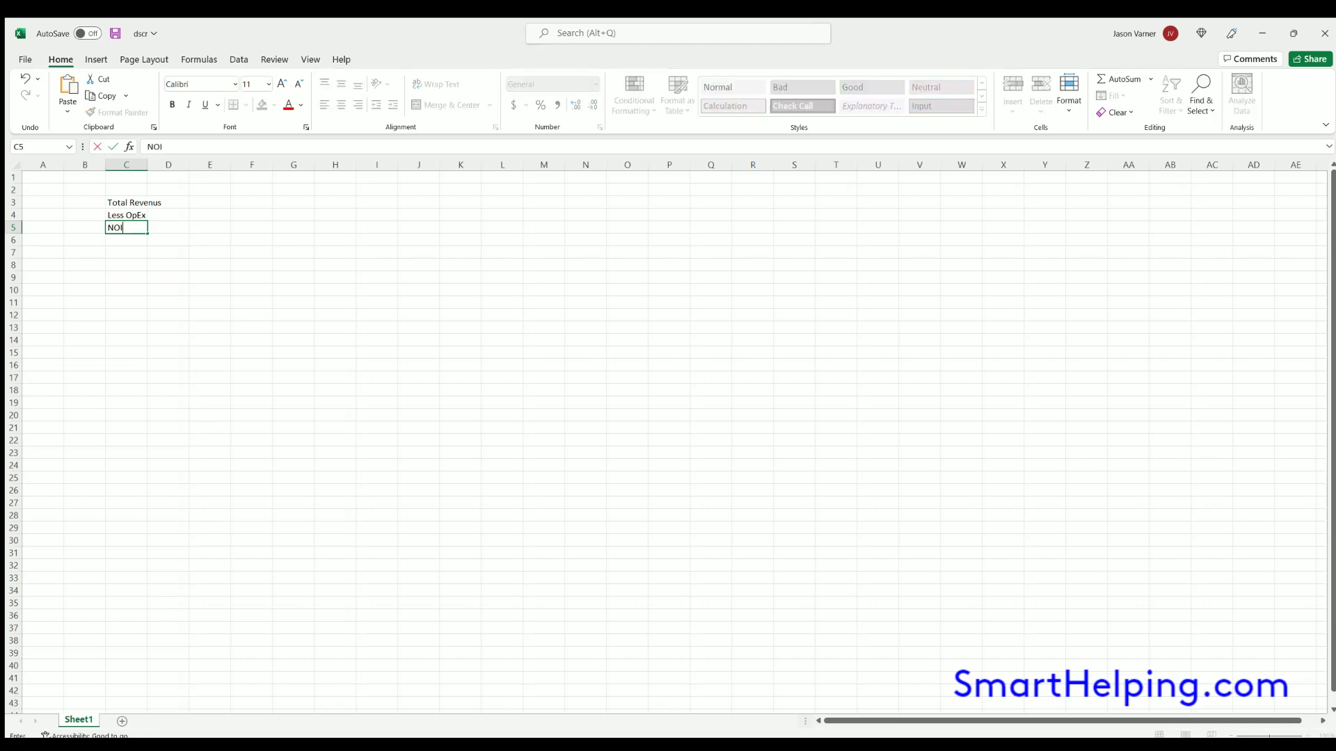
{"action": "type", "text": " / EBITDA"}
{"action": "key", "text": "Return"}
{"action": "key", "text": "Return"}
{"action": "type", "text": "DEBT S"}
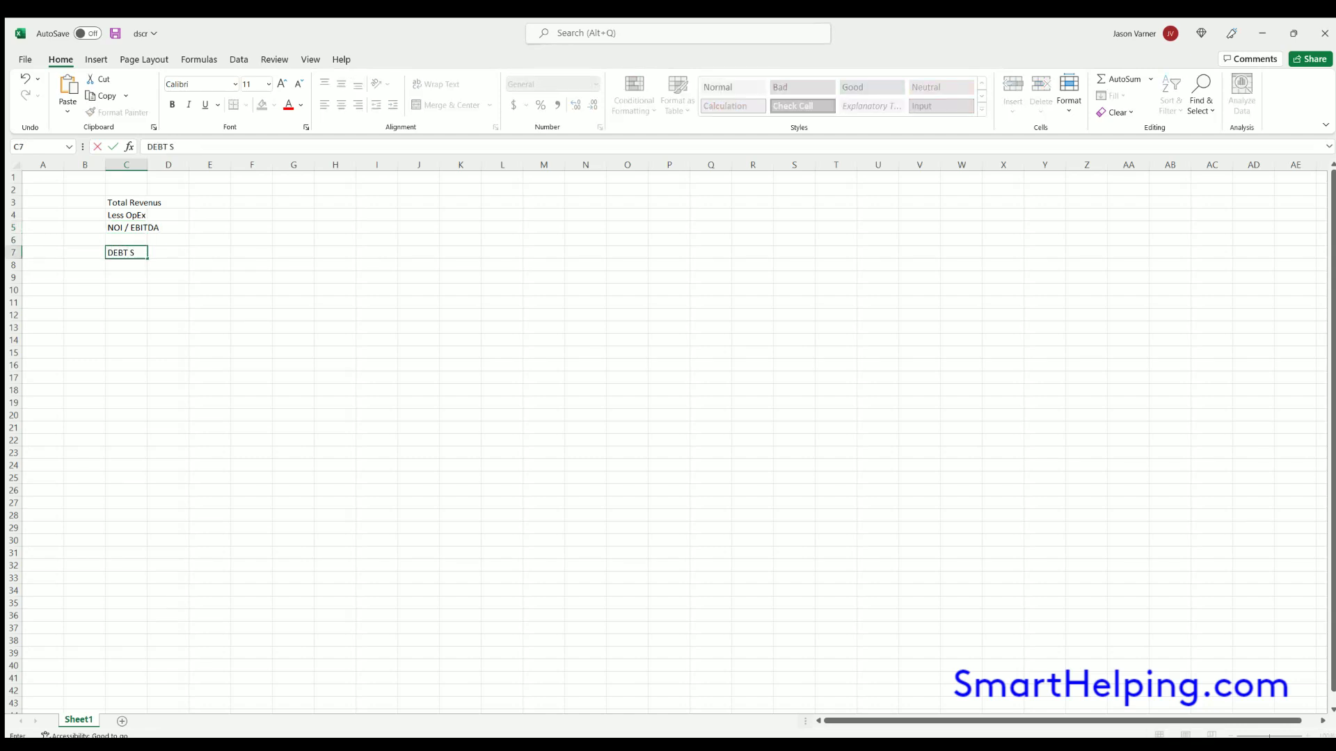
{"action": "type", "text": "ERVICE"}
{"action": "key", "text": "Return"}
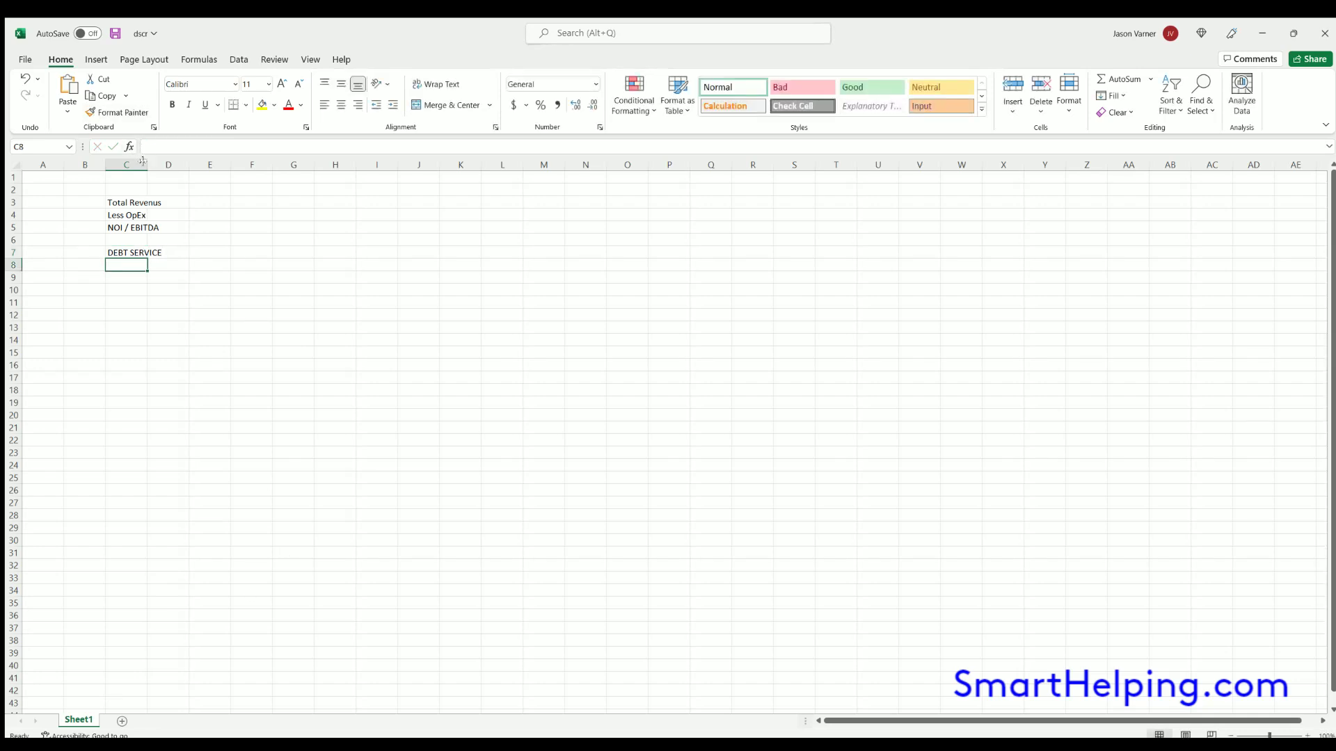
- Widen column C and add a 'Period 1' heading in D2
{"action": "left_click_drag", "start_coordinate": [143, 162], "coordinate": [318, 164]}
{"action": "left_click", "coordinate": [289, 252]}
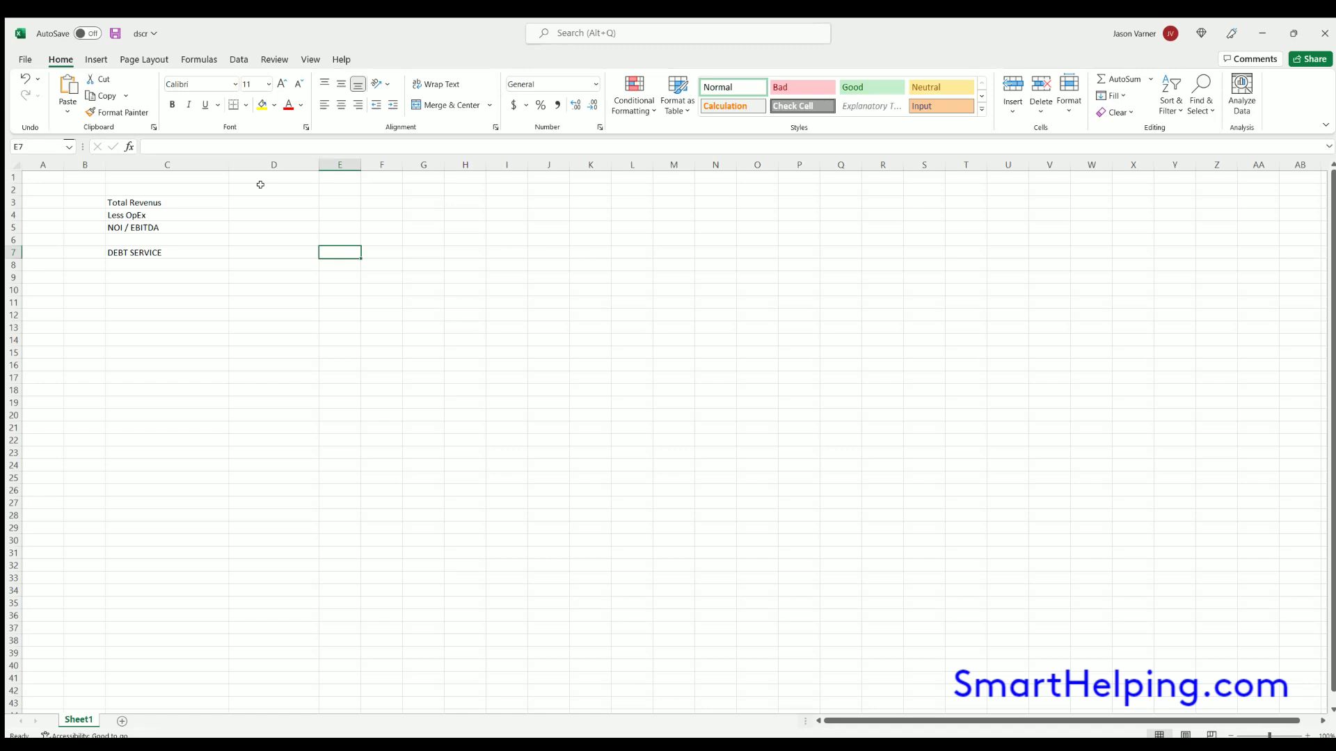
{"action": "left_click", "coordinate": [260, 187]}
{"action": "type", "text": "Period 1"}
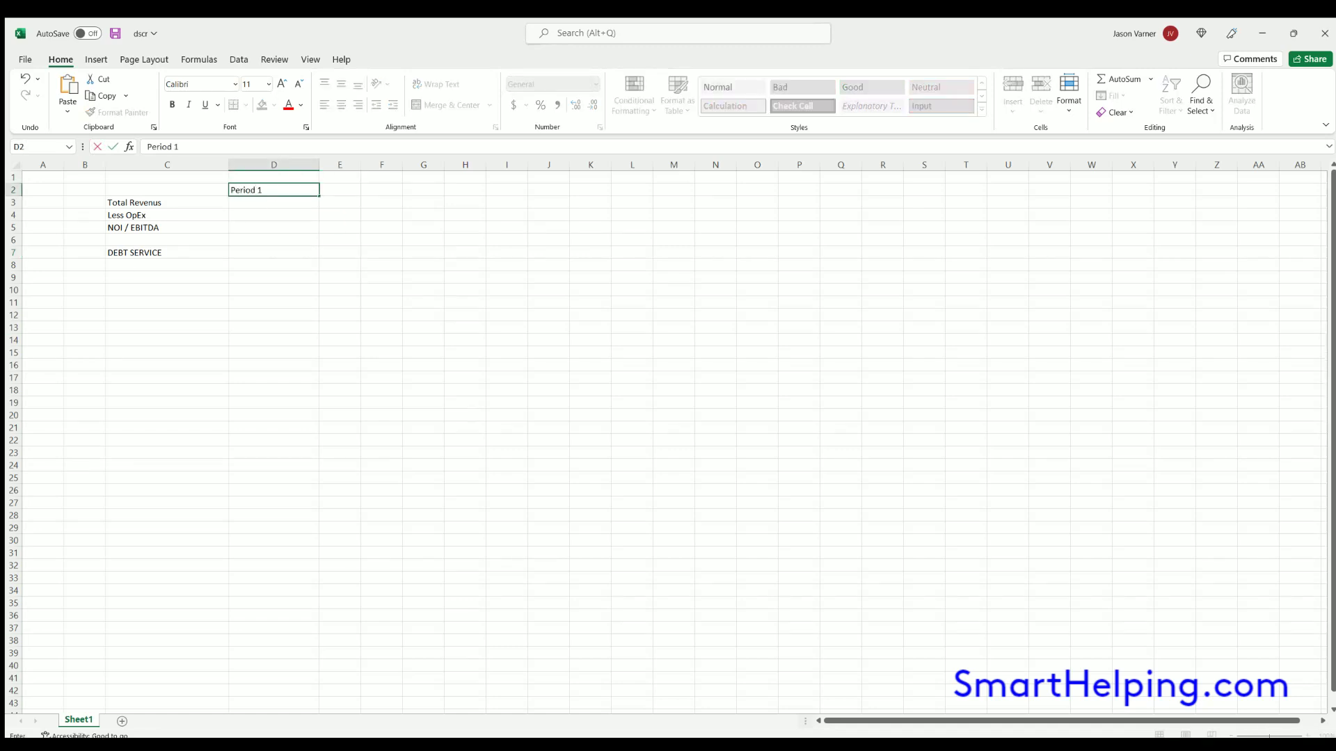
{"action": "key", "text": "Return"}
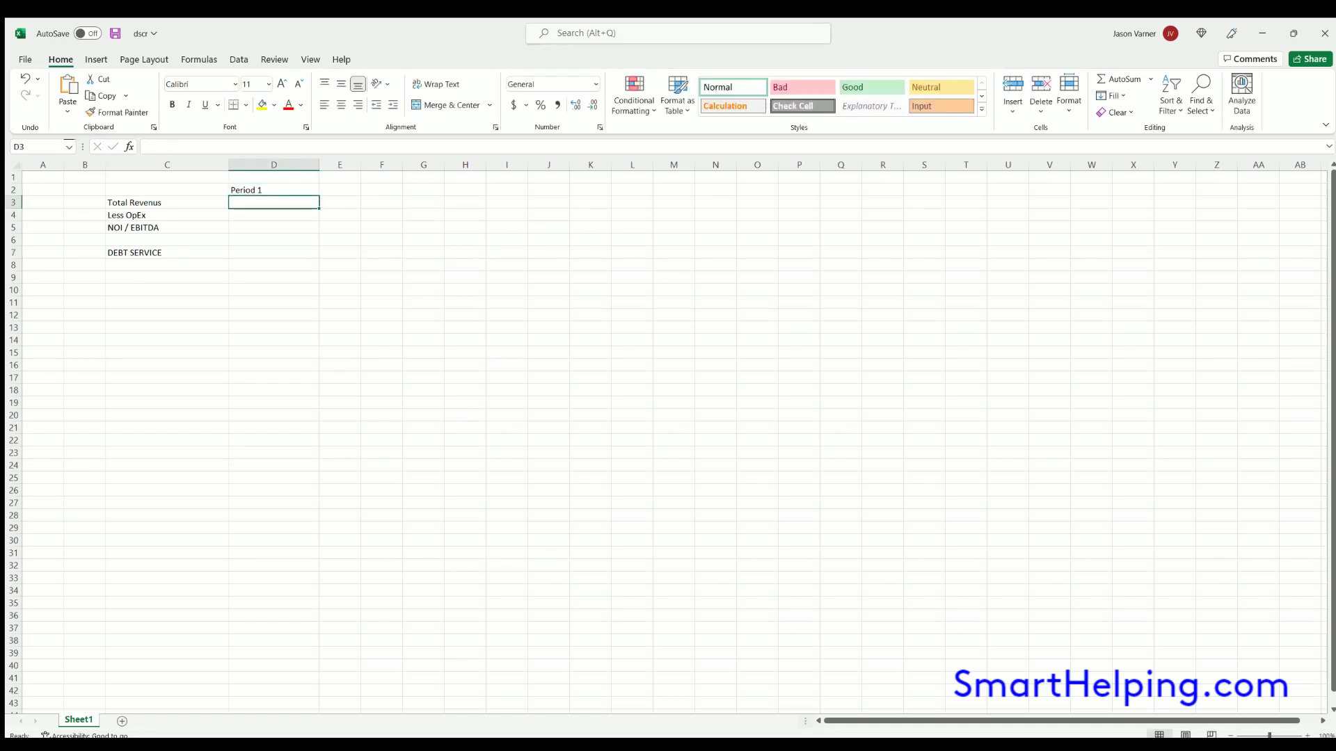
- Correct the C3 label to 'Total Revenues'
{"action": "double_click", "coordinate": [171, 199]}
{"action": "left_click", "coordinate": [158, 202]}
{"action": "type", "text": "e"}
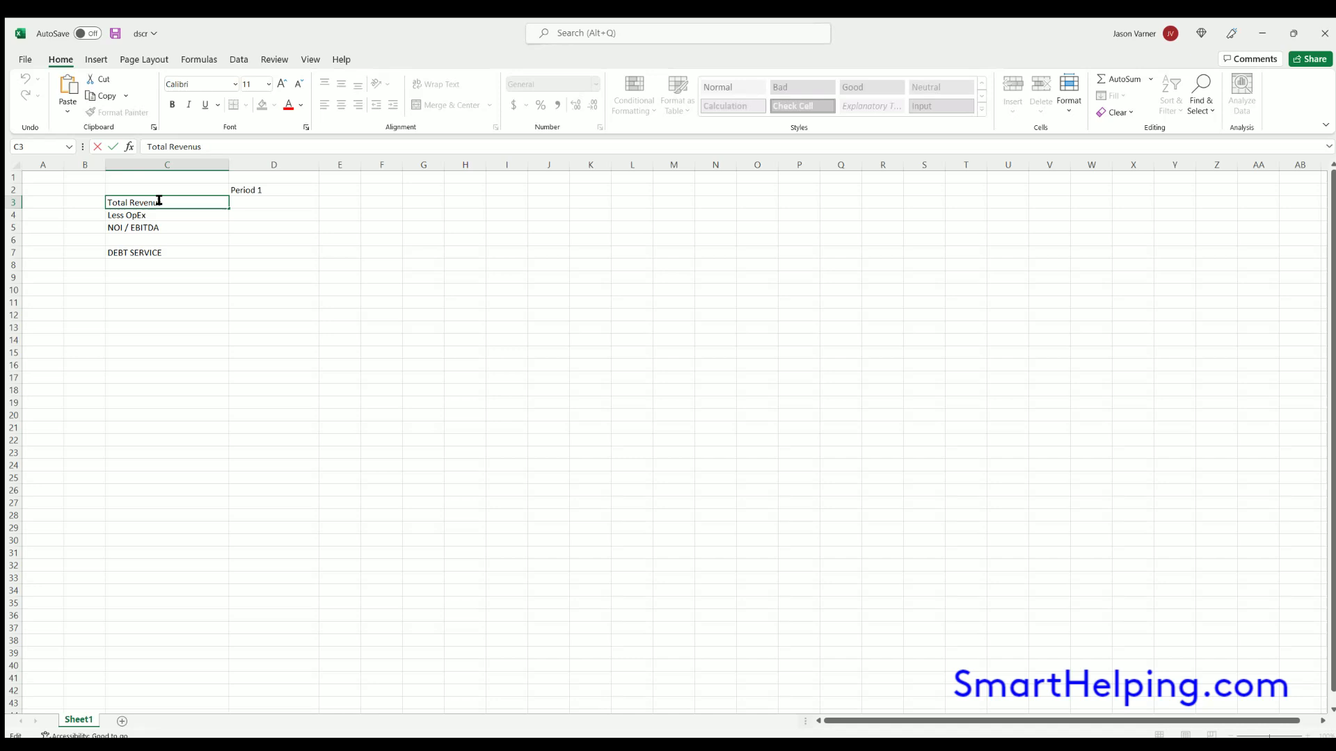
{"action": "left_click", "coordinate": [161, 338]}
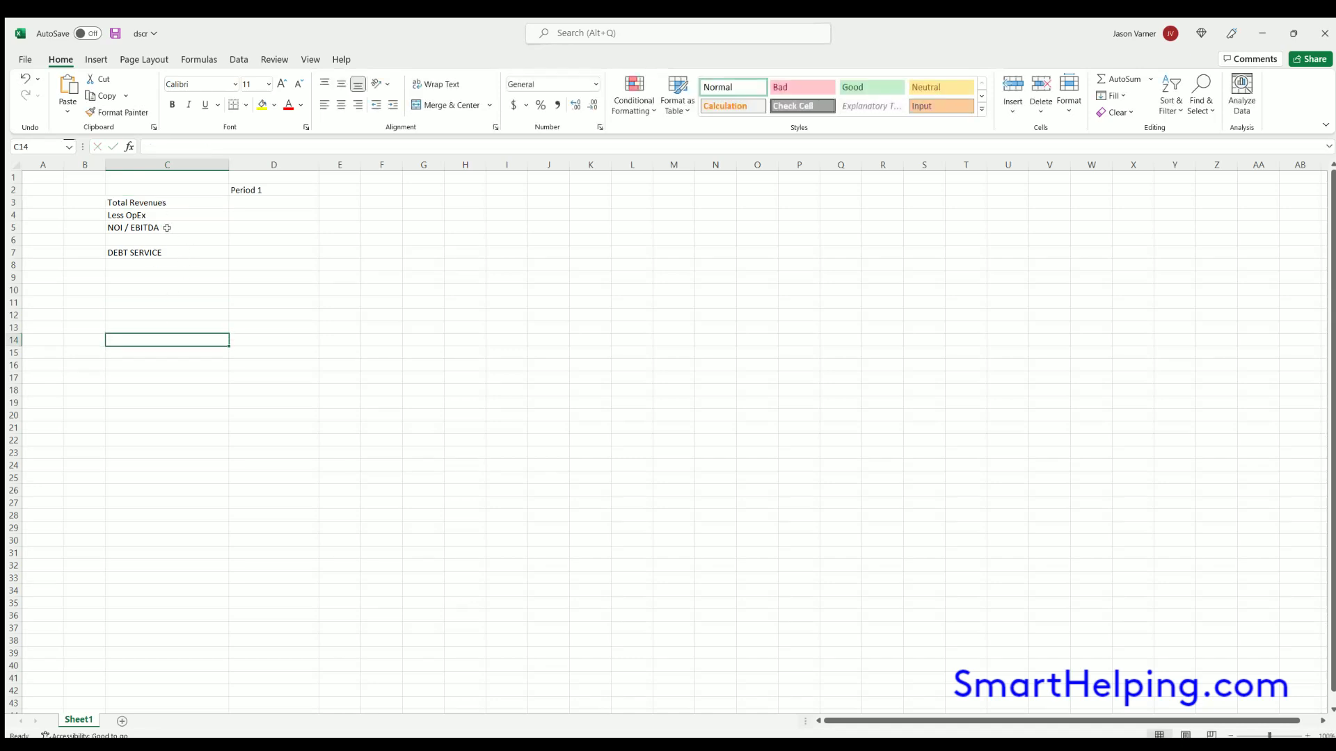
- Enter 500000 as revenue in D3 and 250000 as OpEx in D4
{"action": "left_click", "coordinate": [252, 202]}
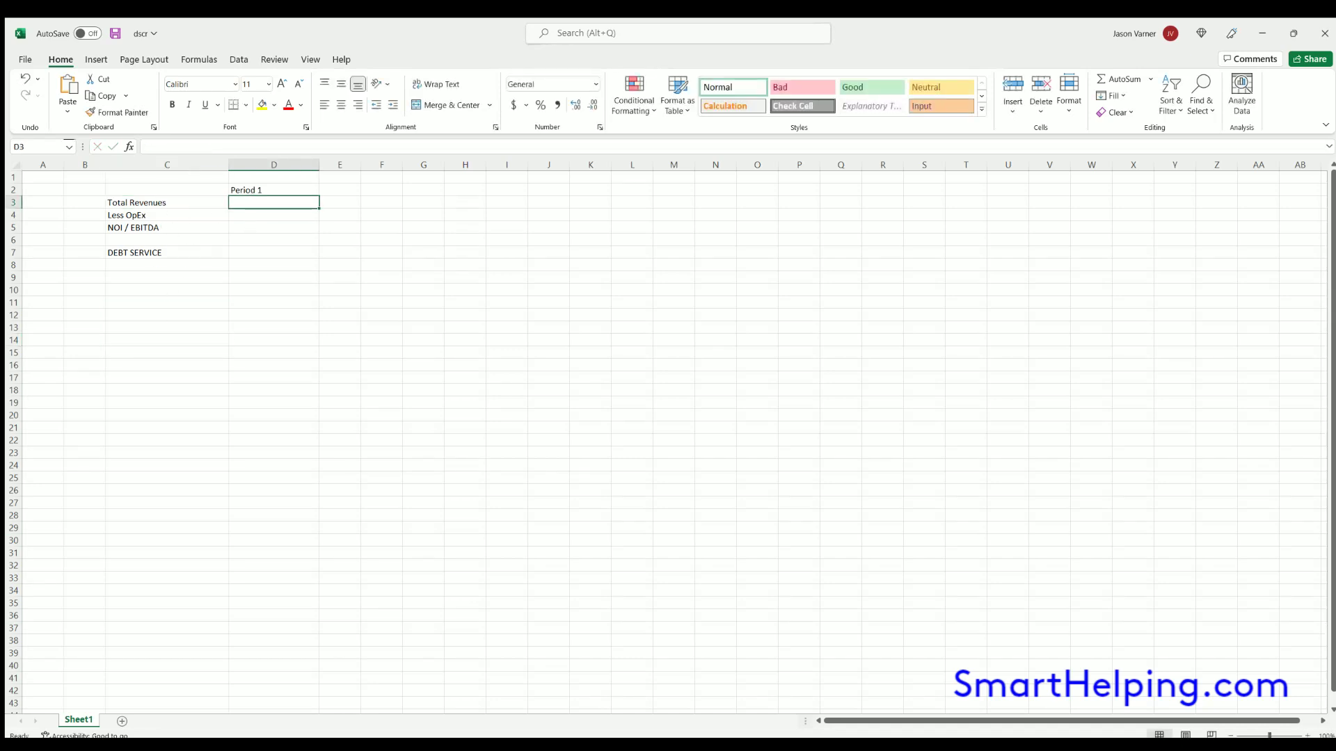
{"action": "type", "text": "50000"}
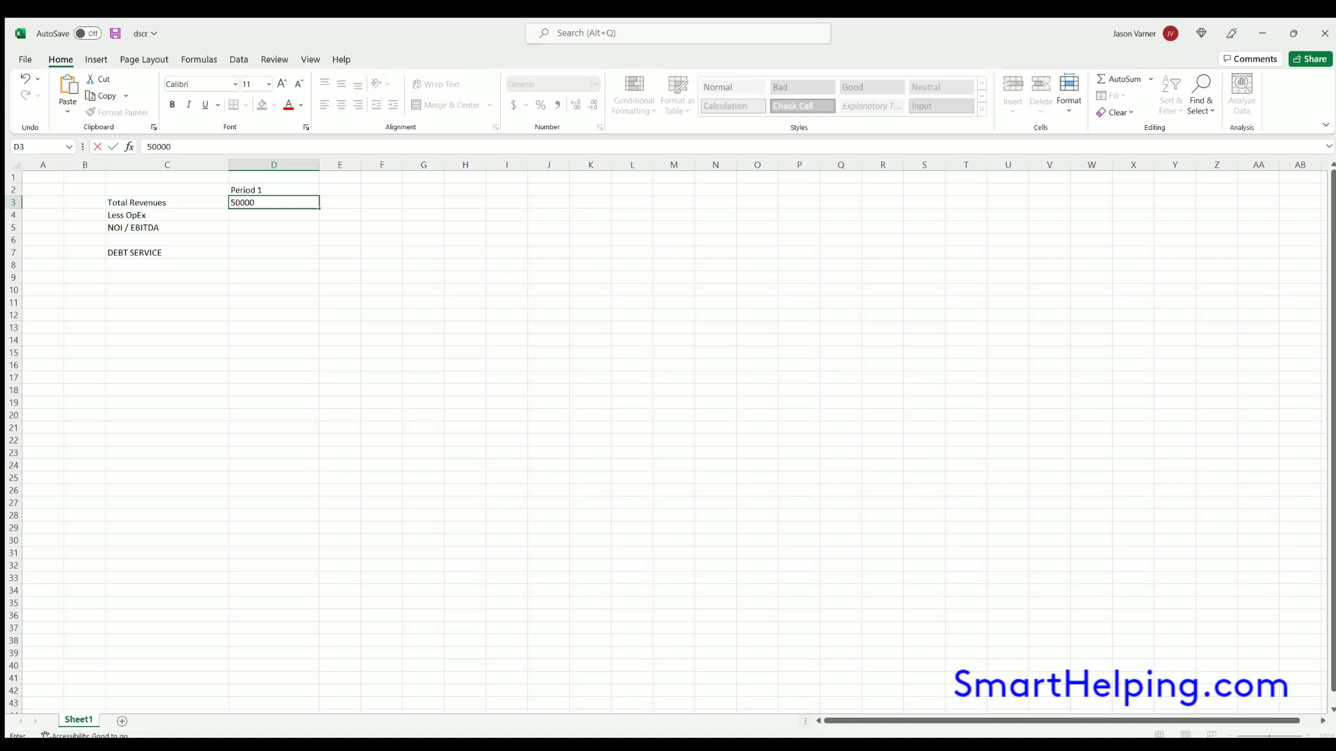
{"action": "type", "text": "0"}
{"action": "key", "text": "Return"}
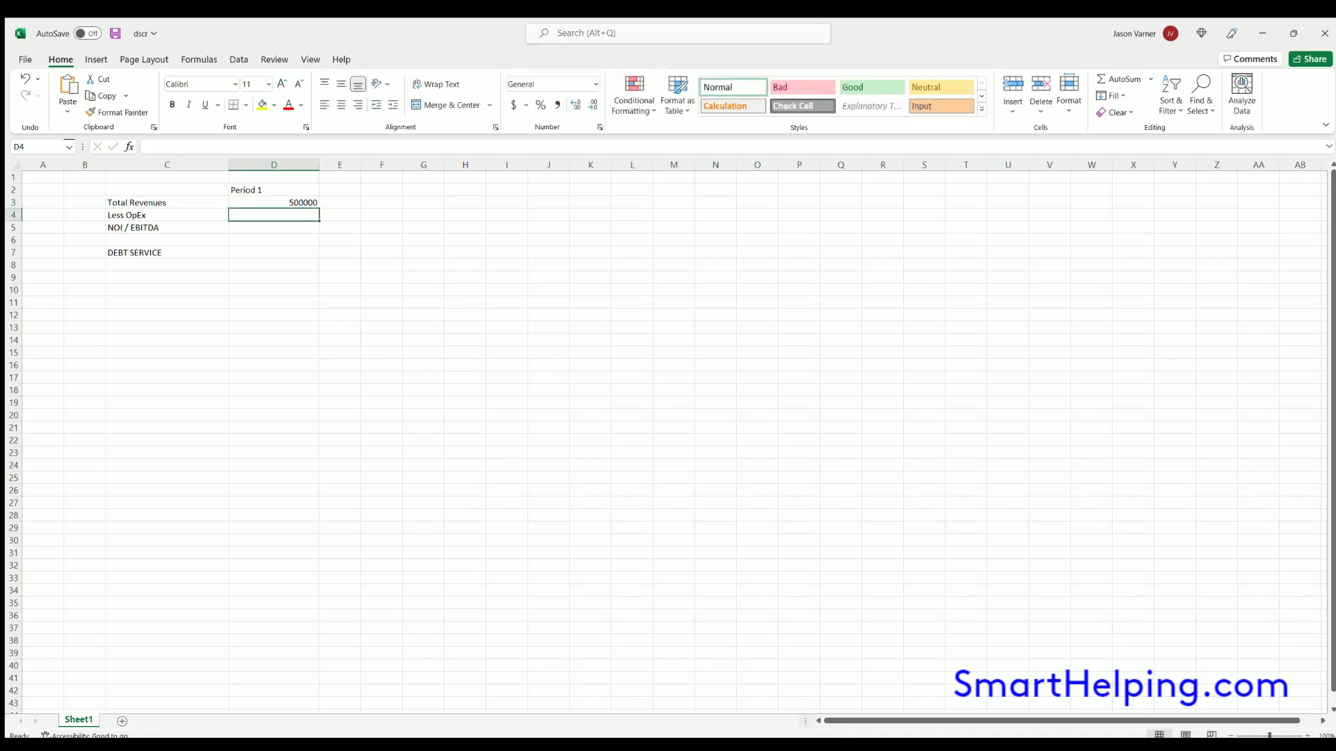
{"action": "type", "text": "25"}
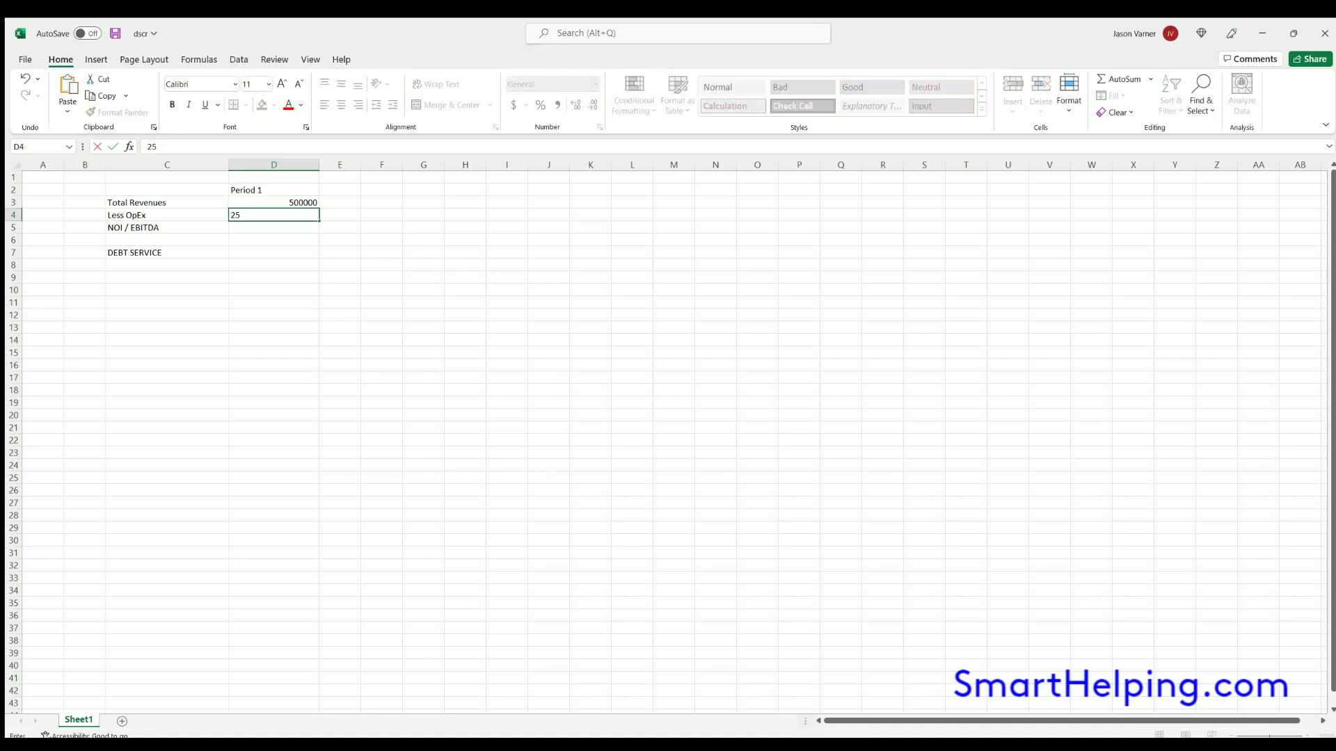
{"action": "key", "text": "BackSpace"}
{"action": "key", "text": "BackSpace"}
{"action": "type", "text": "250000"}
{"action": "key", "text": "Return"}
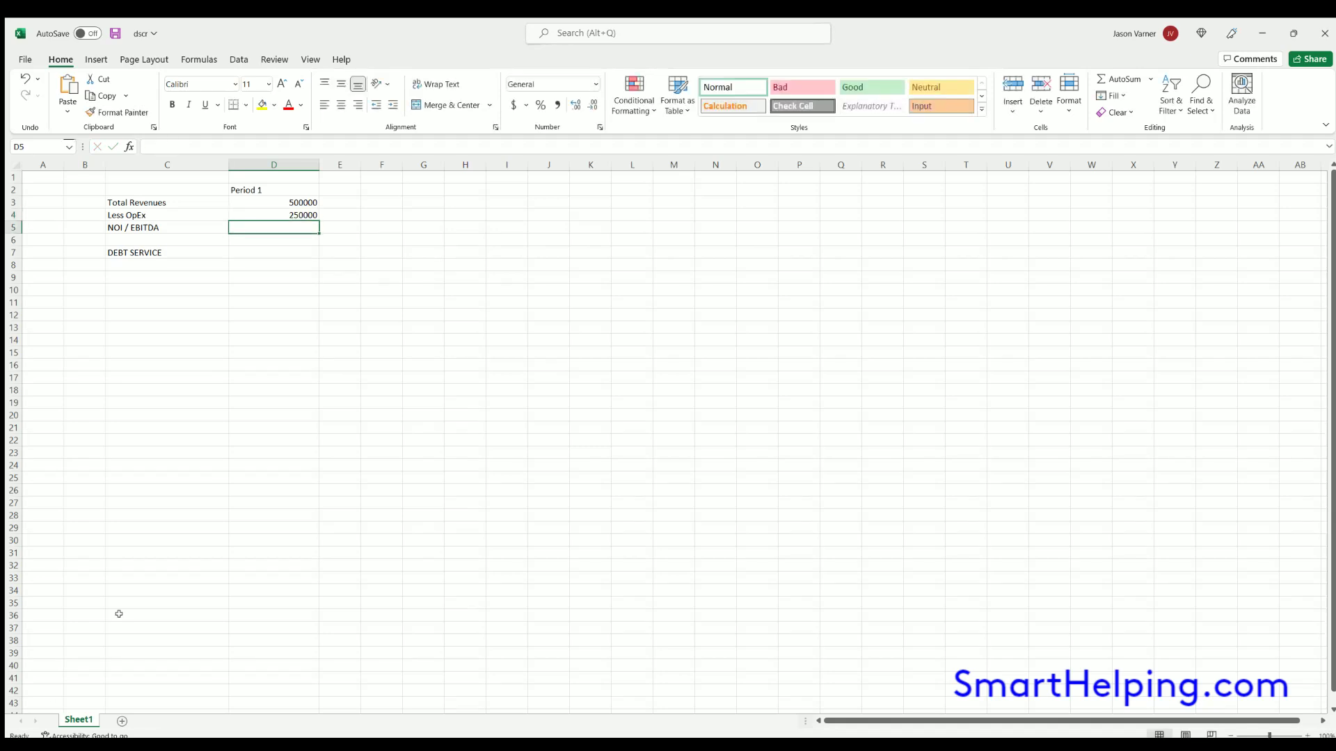
- Right-align the Period 1 values in column D
{"action": "left_click", "coordinate": [275, 164]}
{"action": "left_click", "coordinate": [357, 104]}
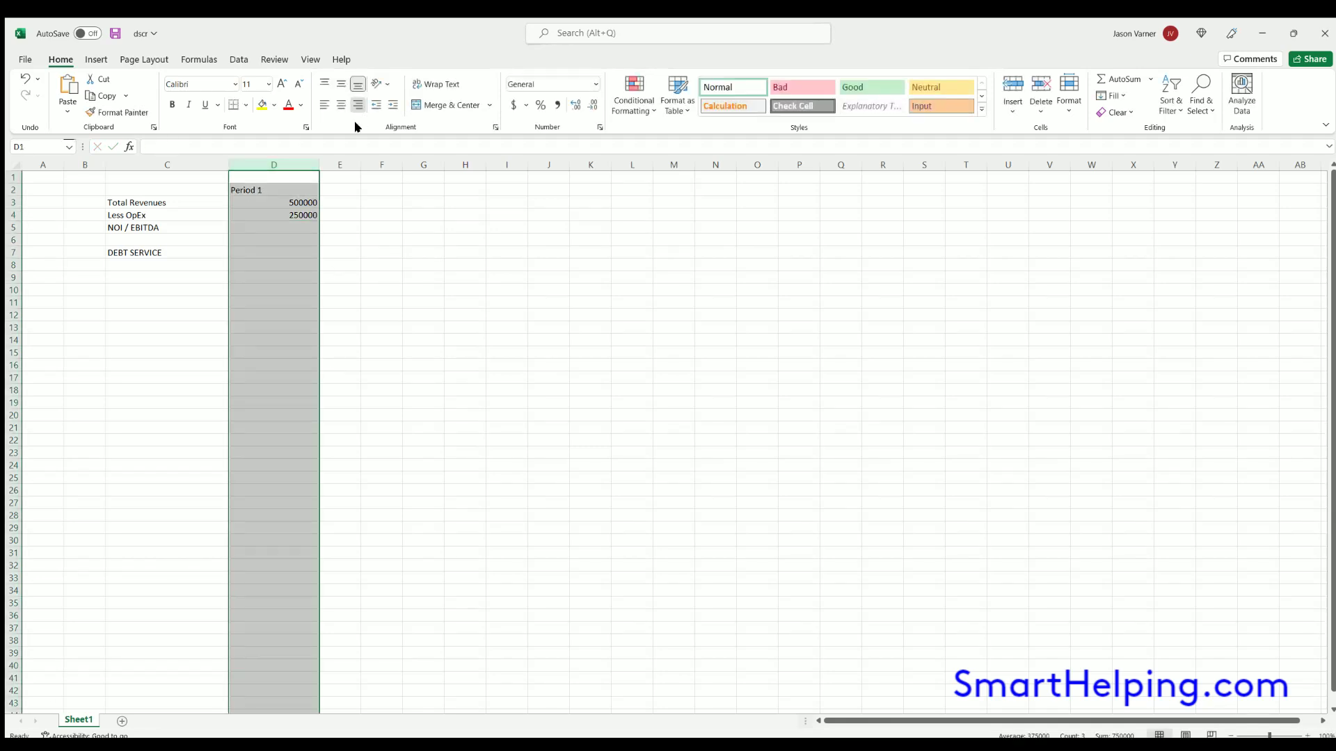
{"action": "key", "text": "Right"}
{"action": "left_click", "coordinate": [293, 212]}
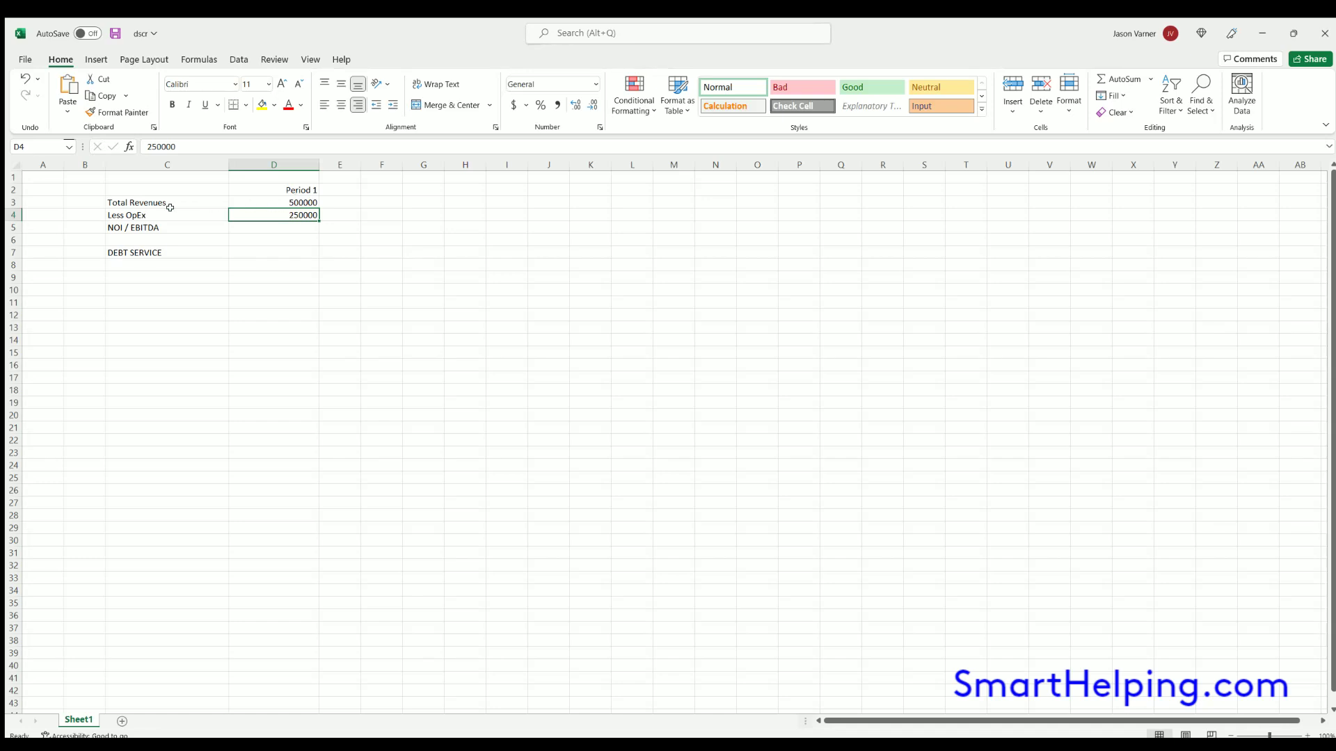
{"action": "left_click", "coordinate": [144, 214]}
{"action": "left_click", "coordinate": [284, 215]}
- Format D3:D4 with thousands separators so they show 500,000 and 250,000
{"action": "left_click_drag", "start_coordinate": [286, 203], "coordinate": [286, 216]}
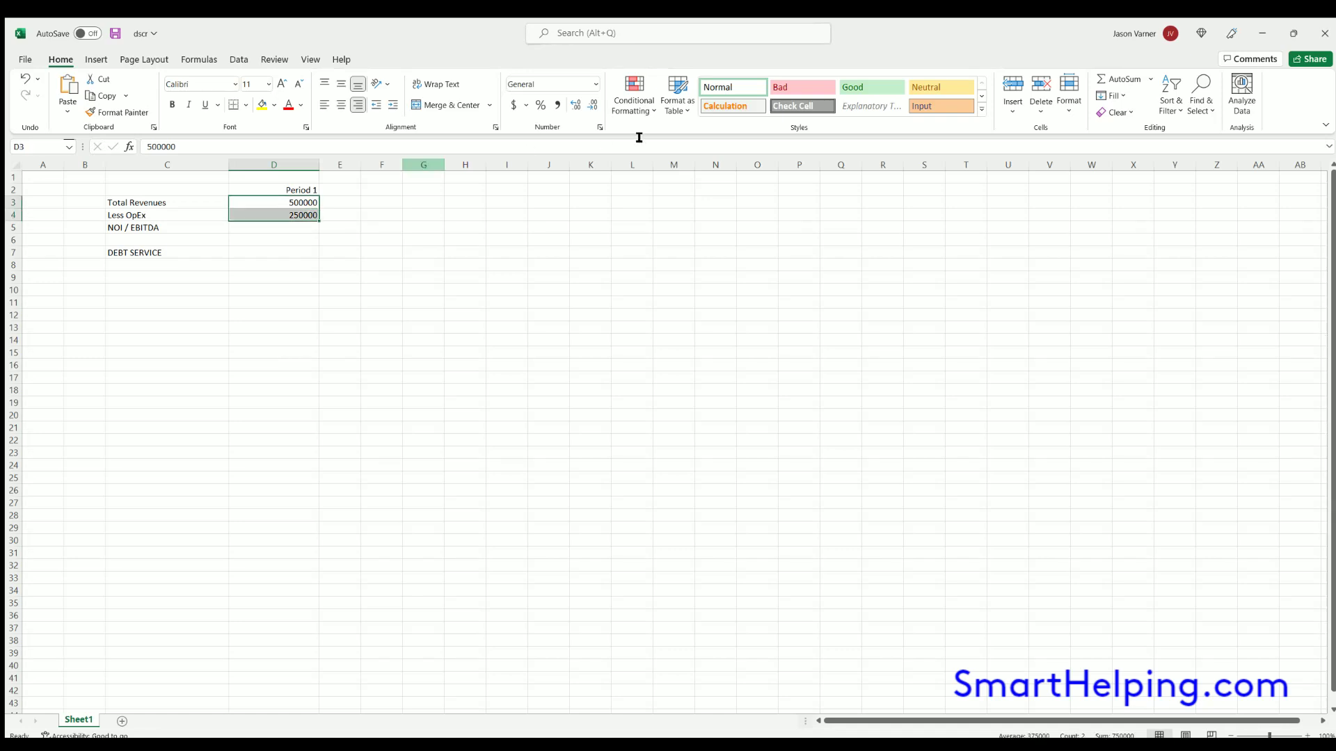
{"action": "left_click", "coordinate": [597, 128]}
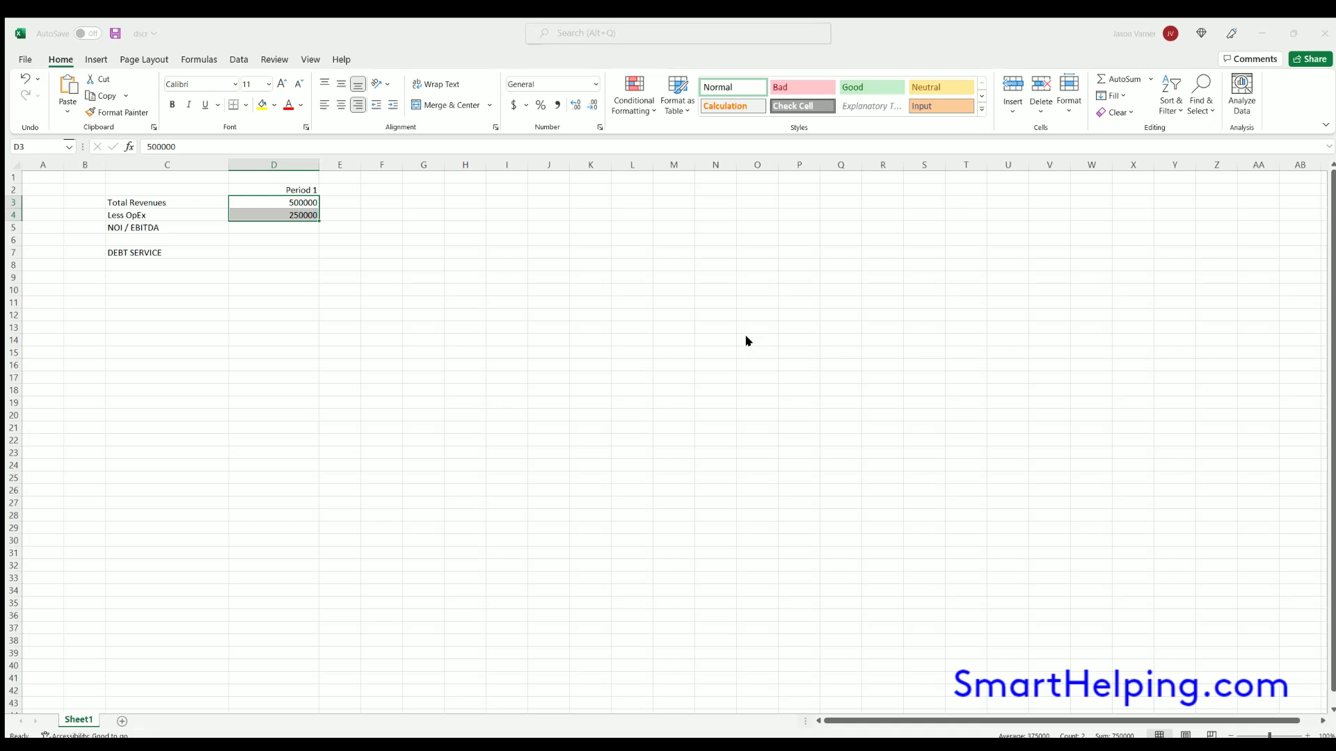
{"action": "left_click", "coordinate": [790, 553]}
{"action": "left_click_drag", "start_coordinate": [144, 213], "coordinate": [273, 215]}
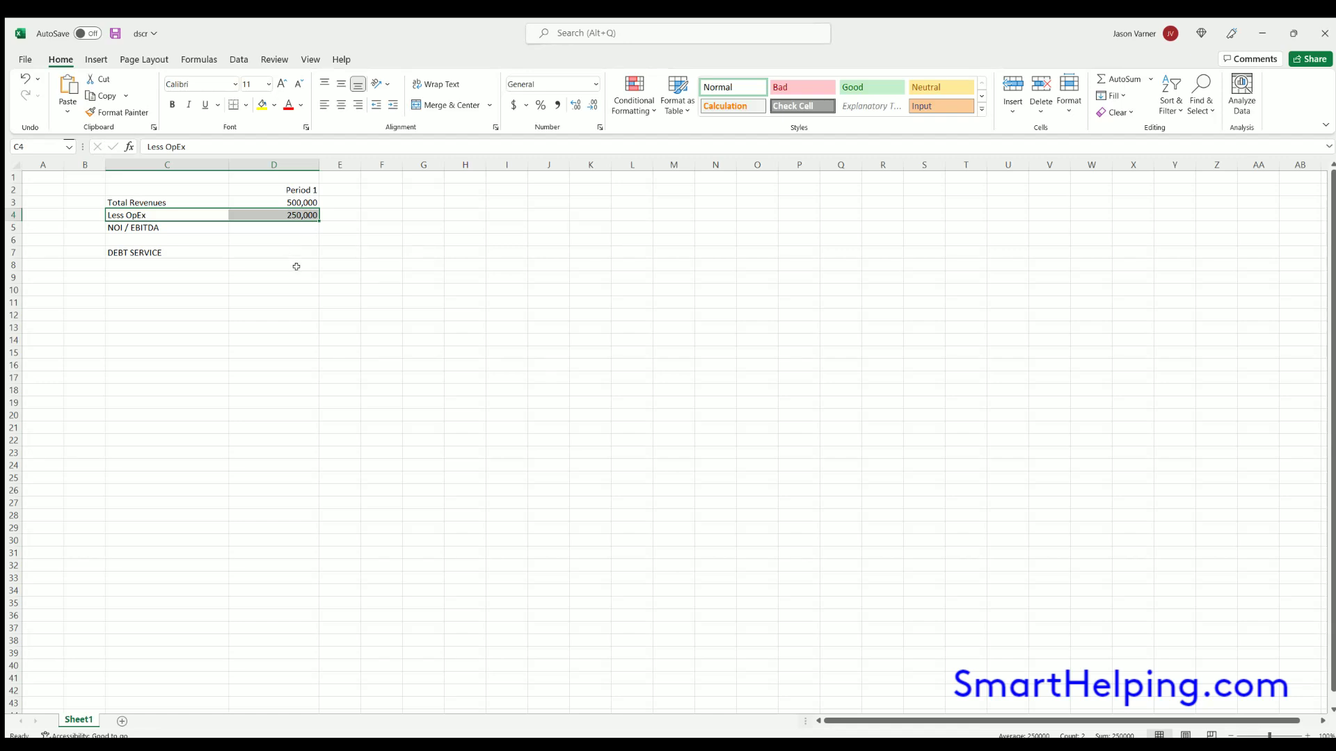
- Add a top border to C5:D5 and compute NOI in D5 as =D3-D4
{"action": "left_click", "coordinate": [204, 223]}
{"action": "left_click_drag", "start_coordinate": [205, 223], "coordinate": [273, 227]}
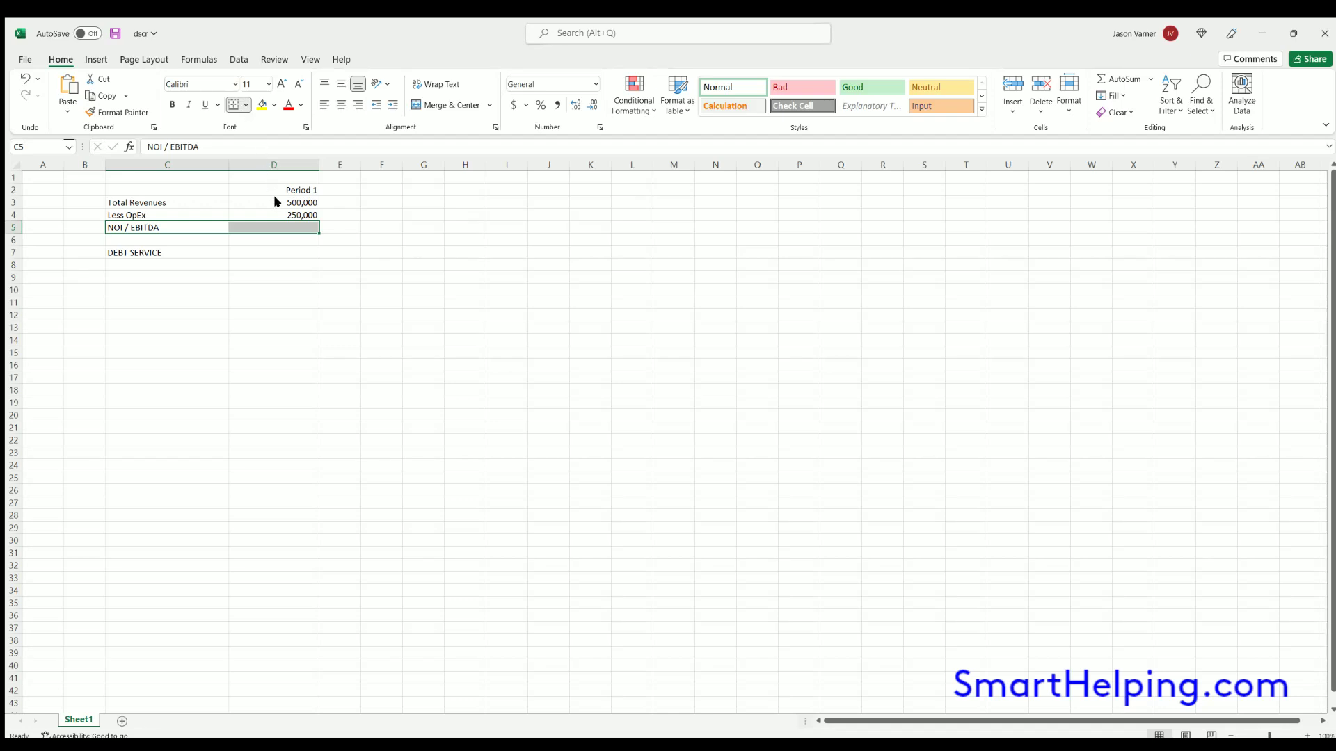
{"action": "left_click", "coordinate": [491, 322]}
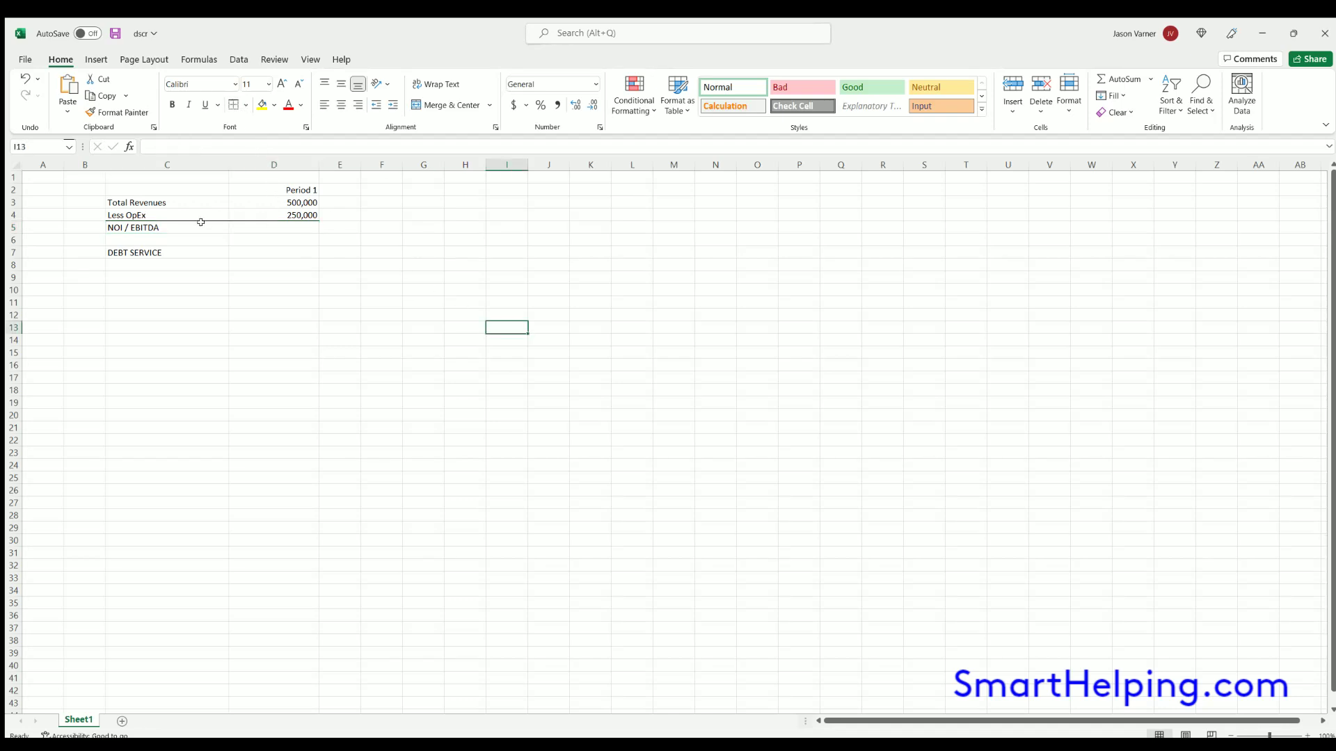
{"action": "left_click", "coordinate": [282, 225]}
{"action": "type", "text": "="}
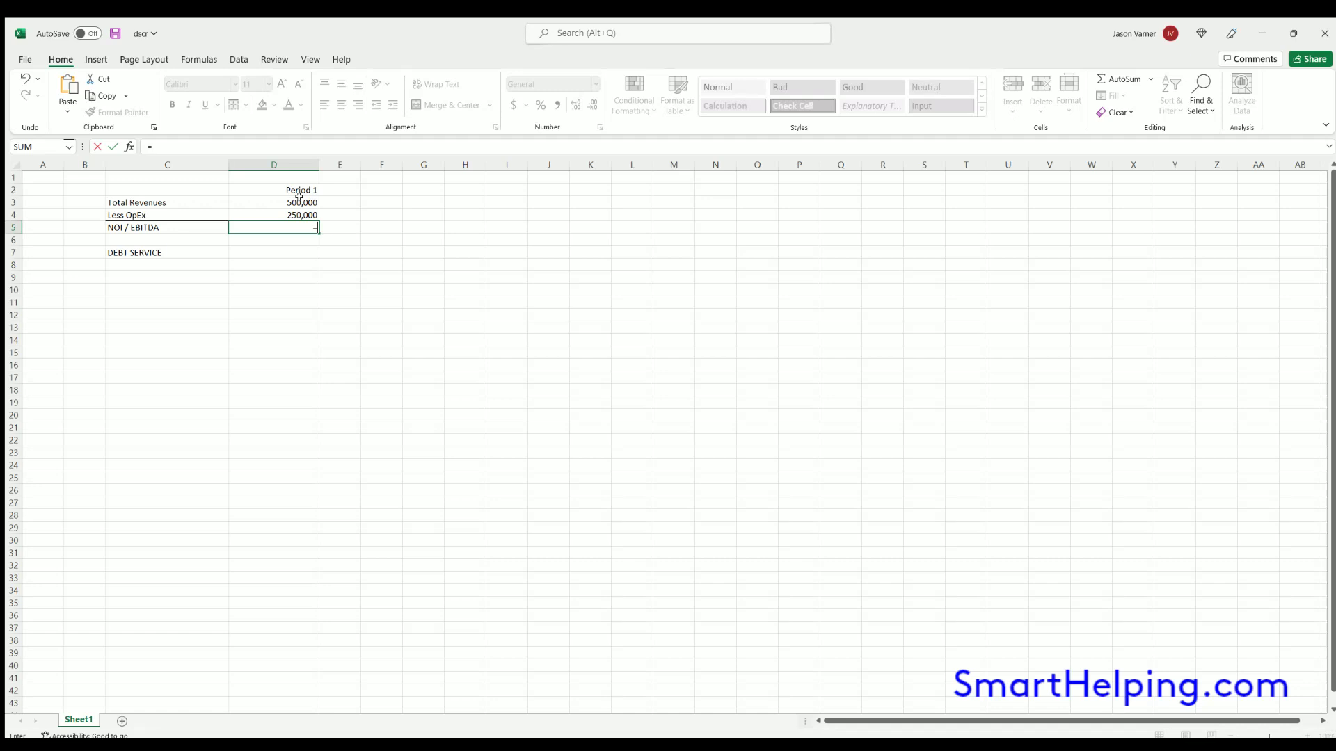
{"action": "left_click", "coordinate": [299, 202]}
{"action": "type", "text": "-"}
{"action": "left_click", "coordinate": [293, 213]}
{"action": "key", "text": "Return"}
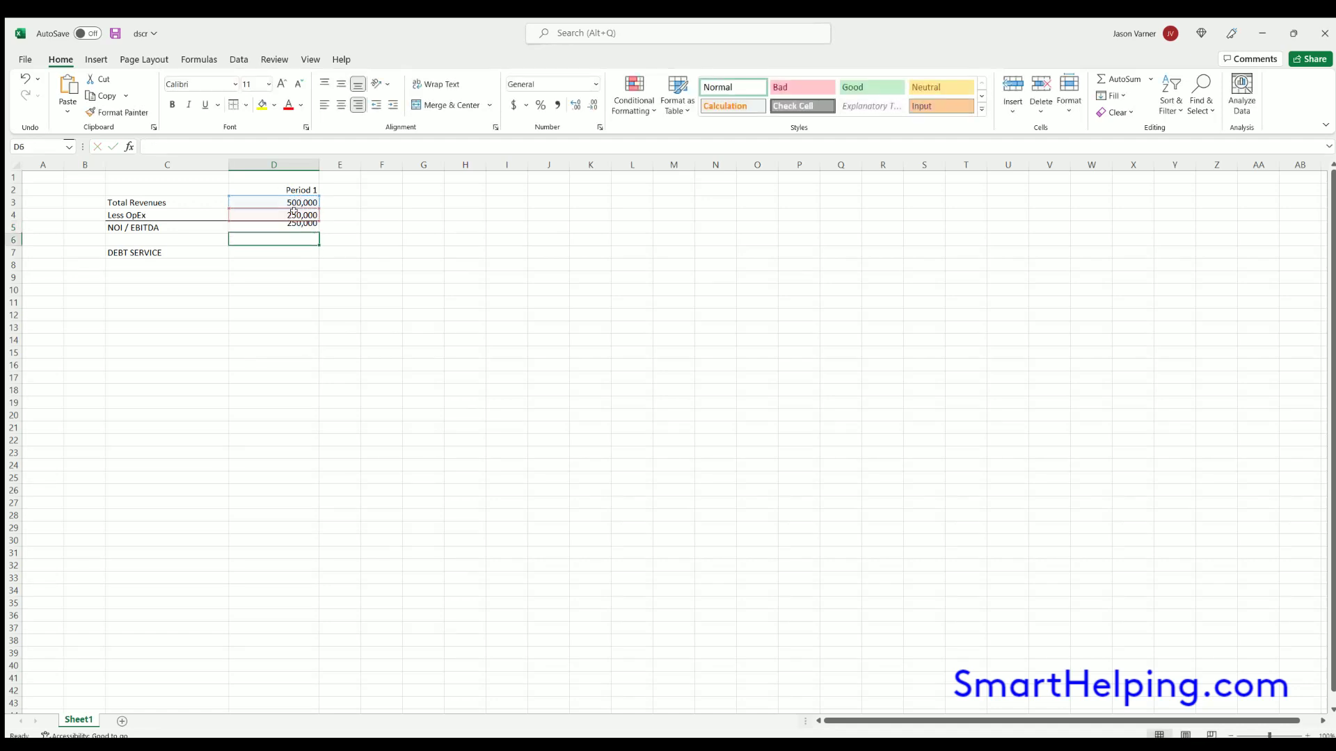
- Enter 150000 as debt service, then copy the D5 formula into D7
{"action": "key", "text": "Down"}
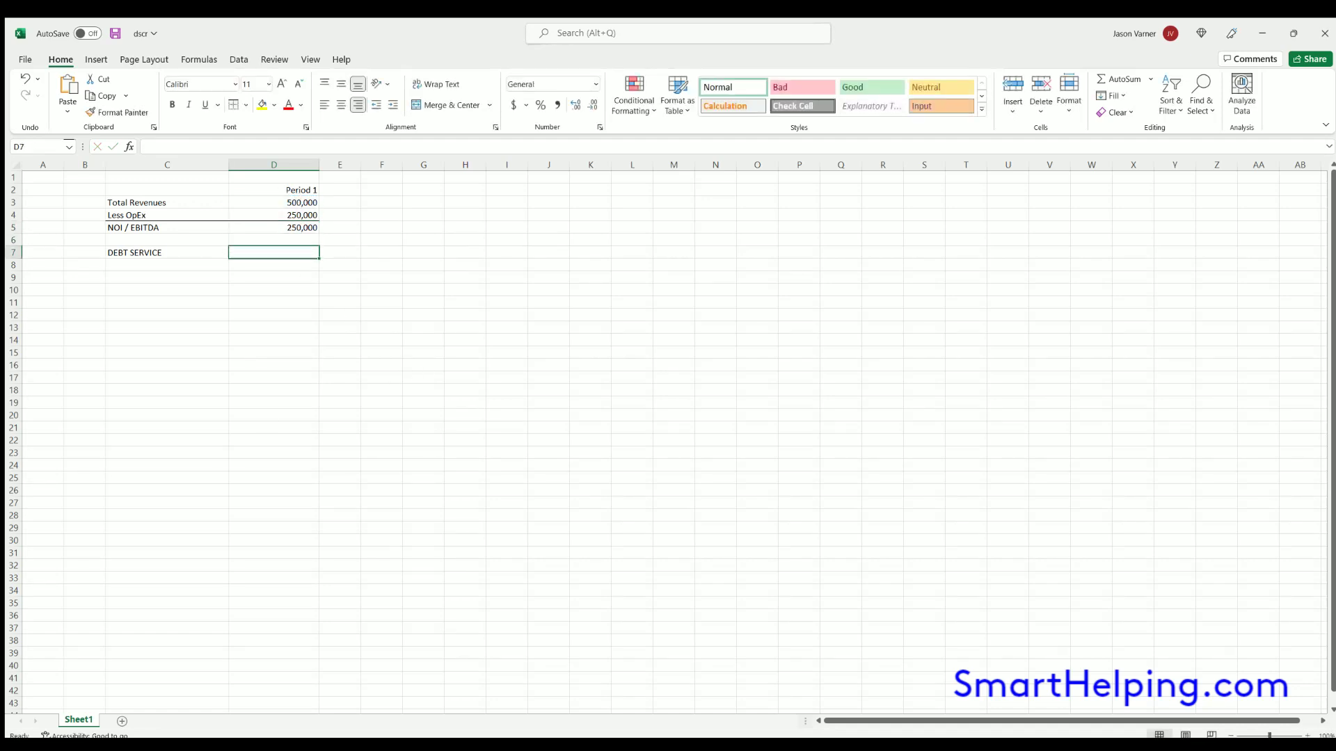
{"action": "type", "text": "150000"}
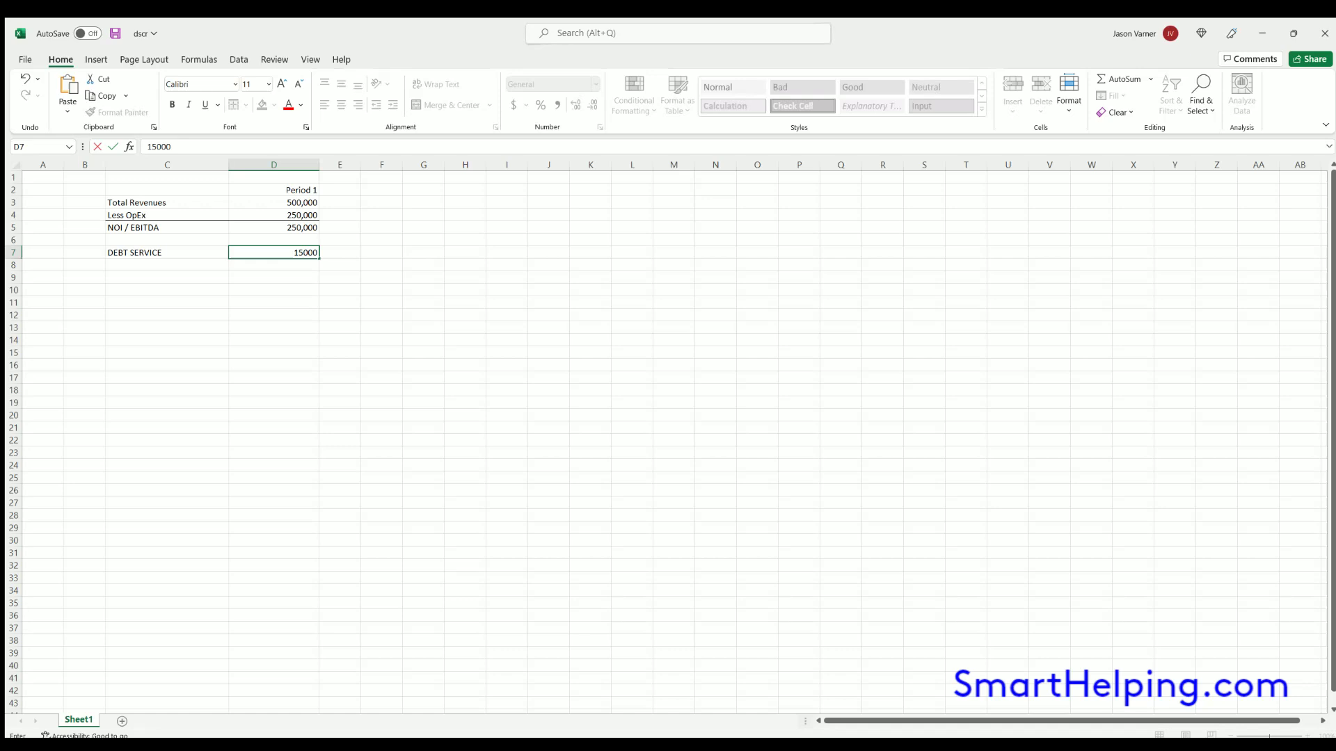
{"action": "key", "text": "Return"}
{"action": "left_click", "coordinate": [306, 227]}
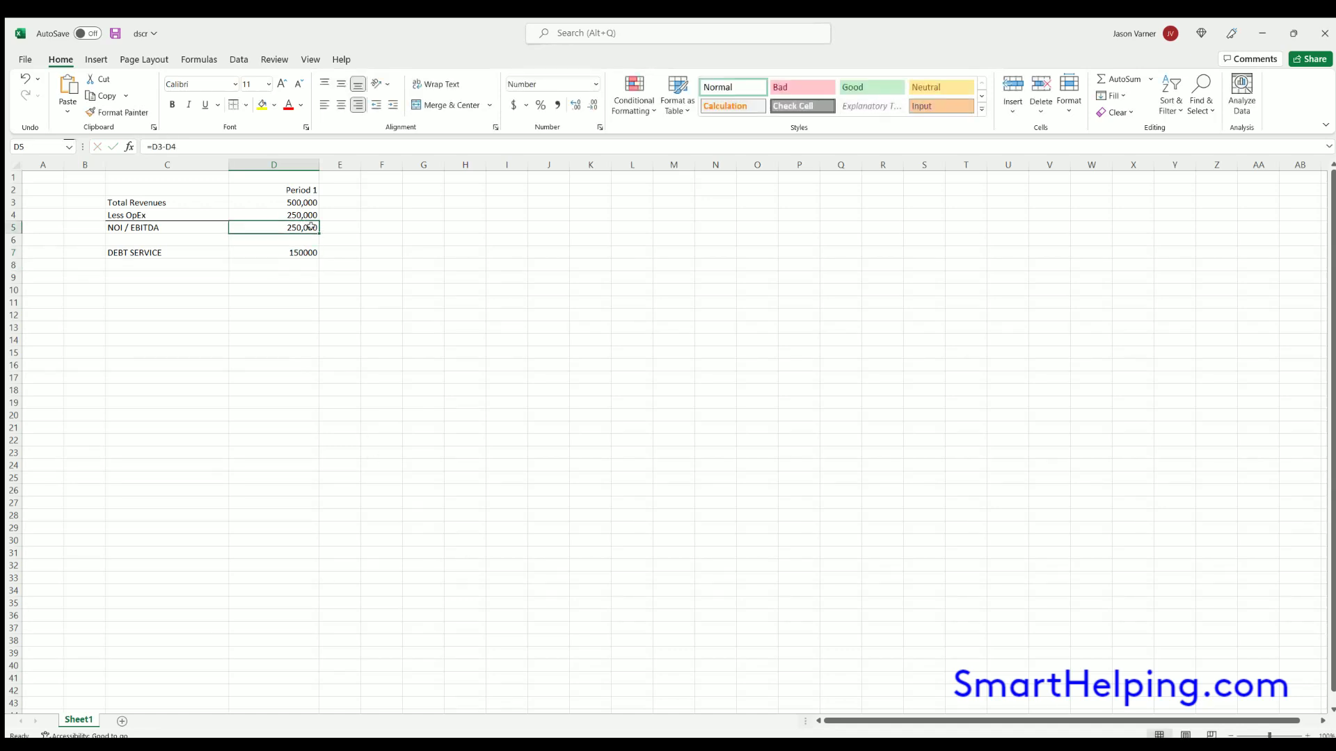
{"action": "key", "text": "ctrl+c"}
{"action": "left_click", "coordinate": [306, 252]}
{"action": "key", "text": "ctrl+v"}
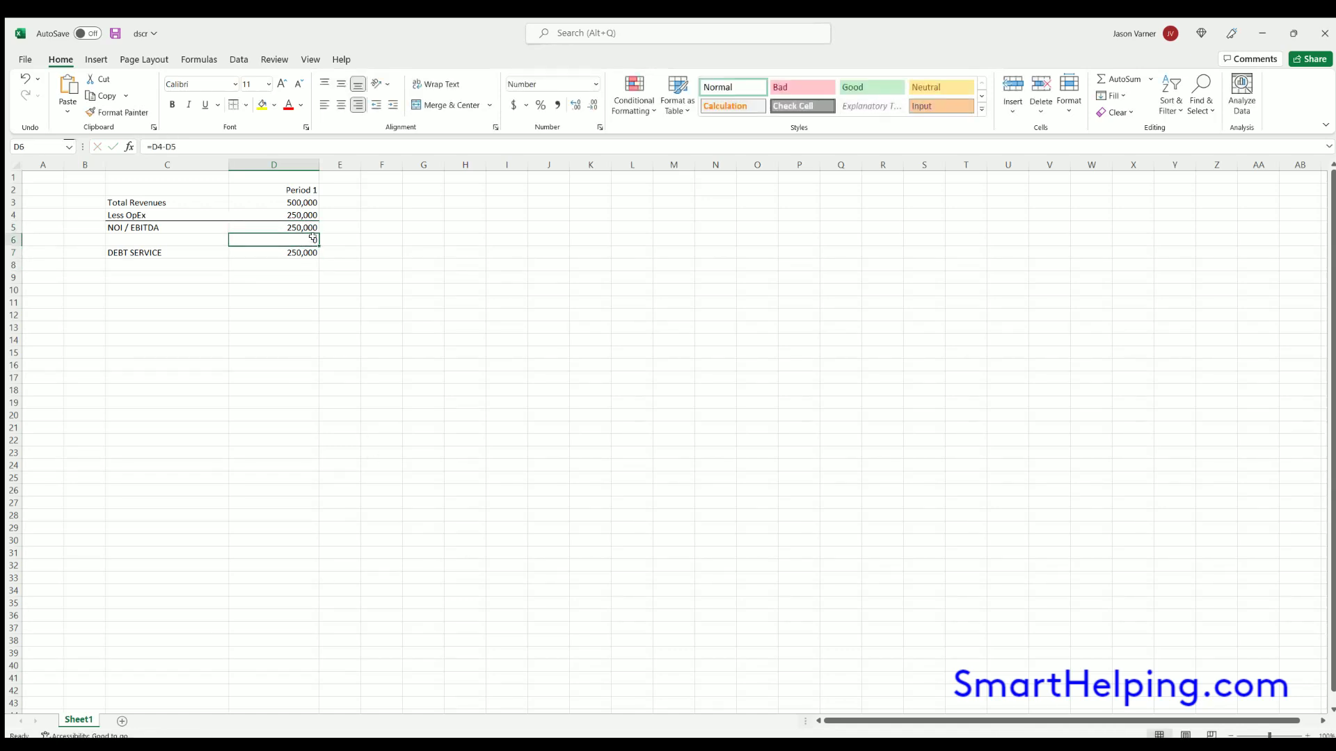
- Underline the debt service row C7:D7 with a bottom border
{"action": "left_click_drag", "start_coordinate": [297, 240], "coordinate": [297, 253]}
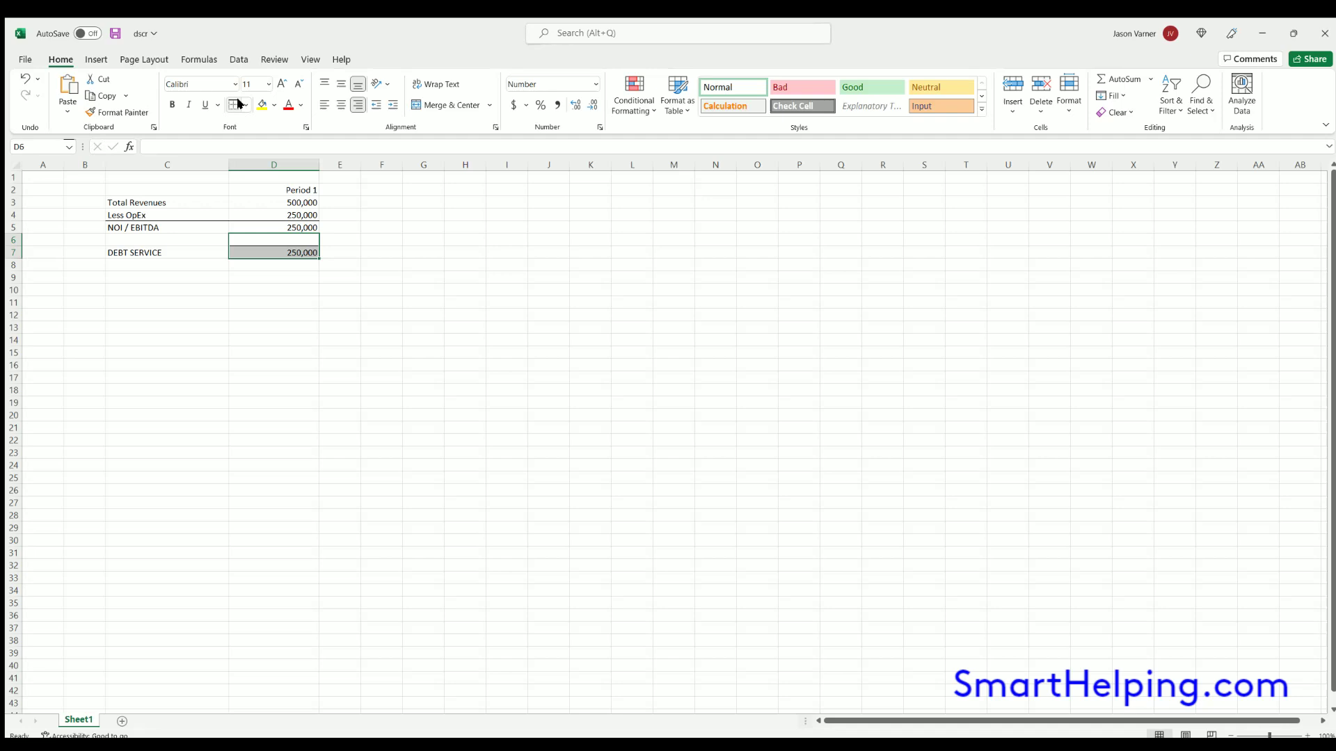
{"action": "left_click", "coordinate": [507, 328]}
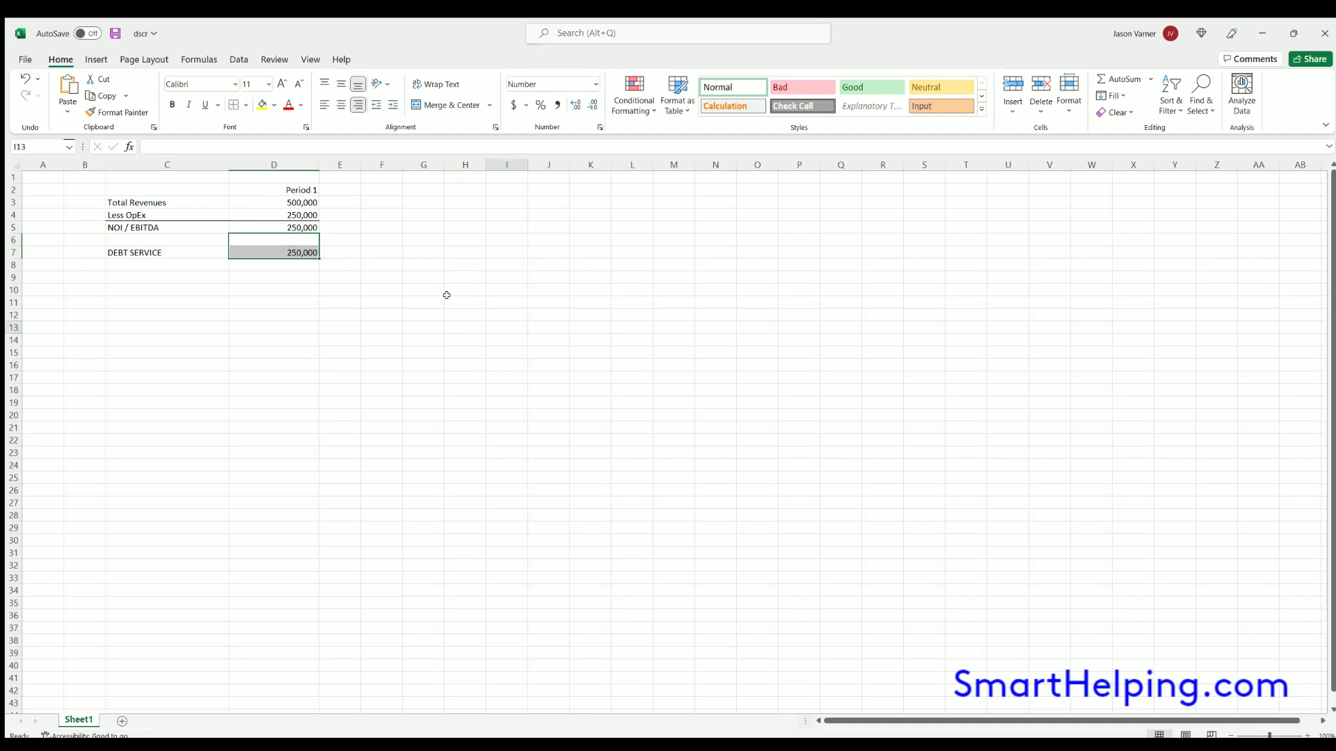
{"action": "left_click_drag", "start_coordinate": [292, 252], "coordinate": [203, 253]}
{"action": "left_click", "coordinate": [235, 104]}
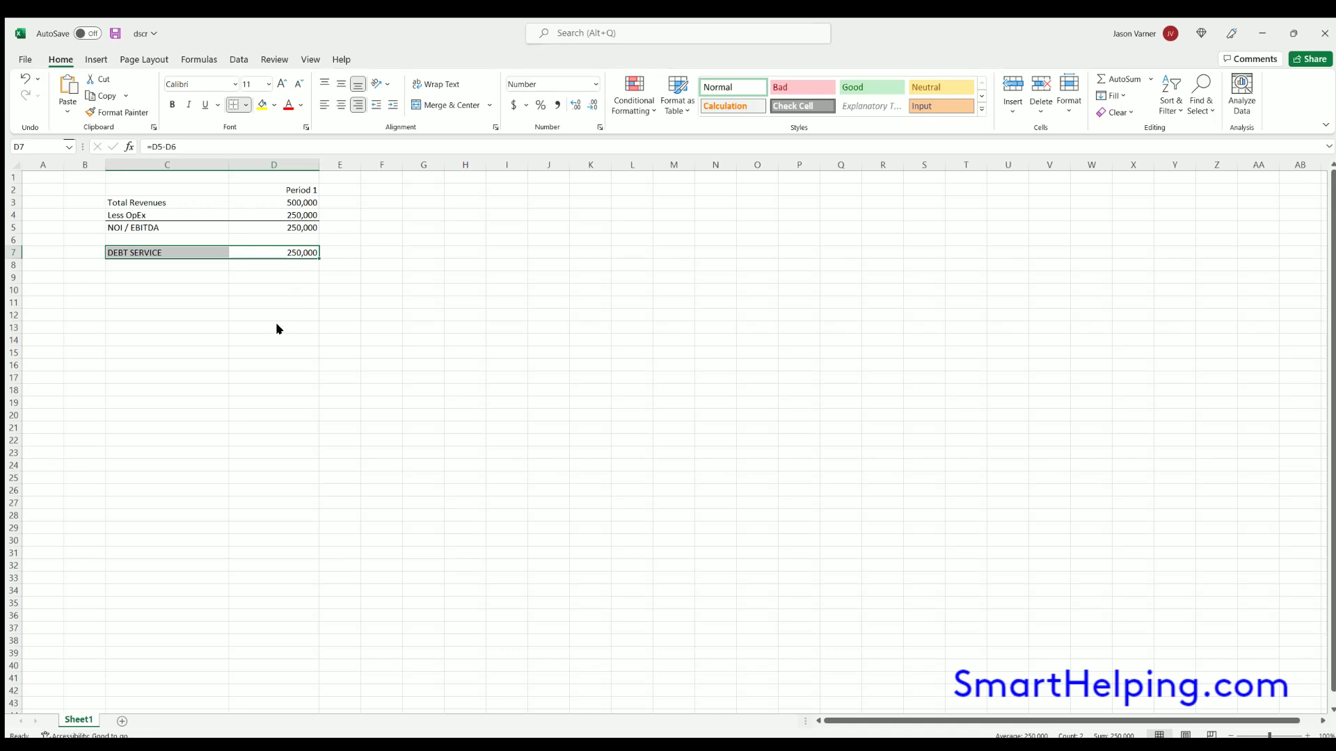
{"action": "left_click", "coordinate": [507, 365]}
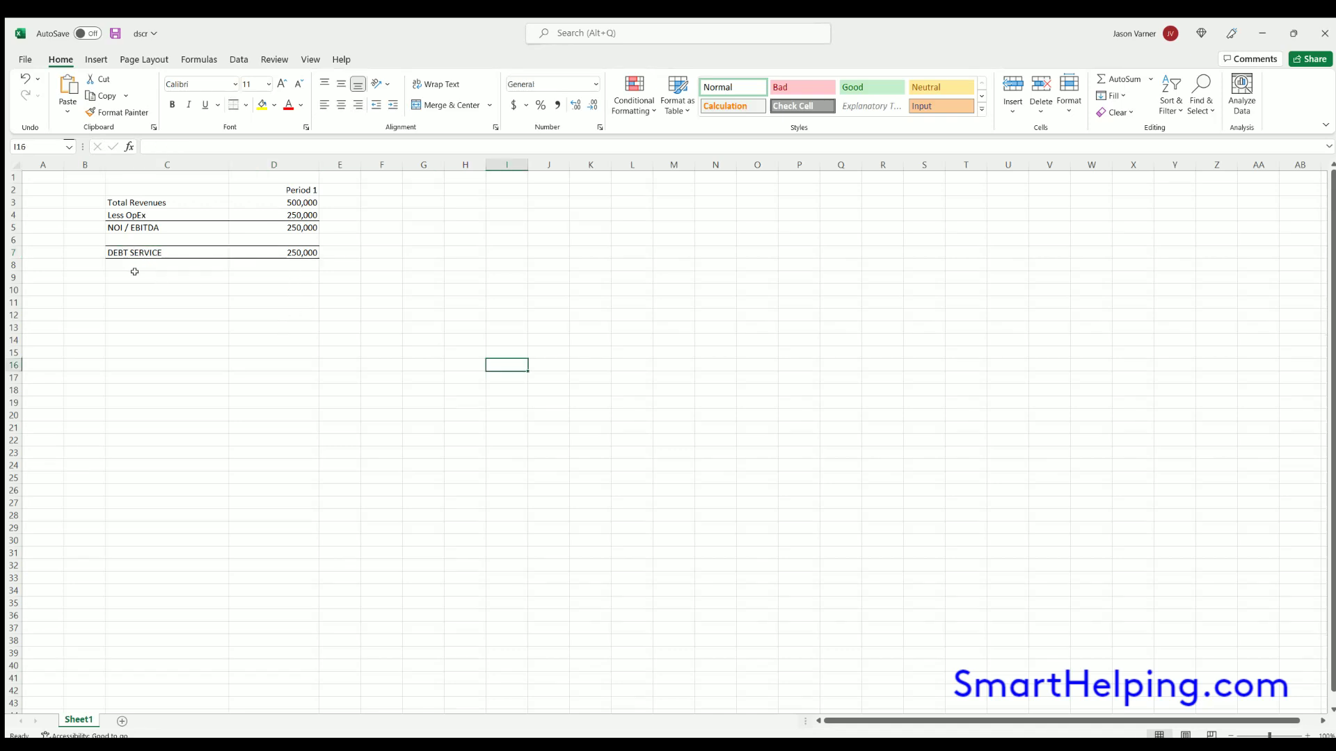
- Label C9 'DEBT SERVICE COVERAGE RATIO' and widen column C to fit it
{"action": "left_click", "coordinate": [134, 276]}
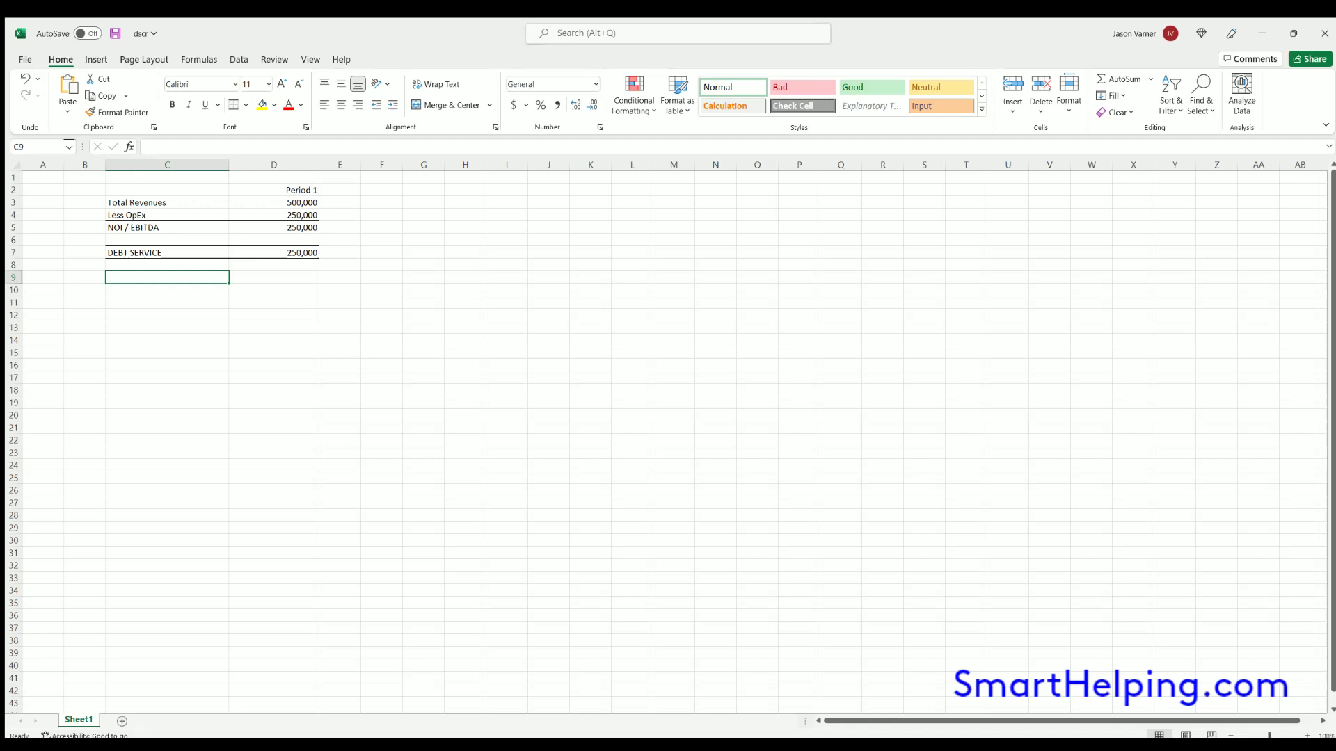
{"action": "type", "text": "DEBT SERVI"}
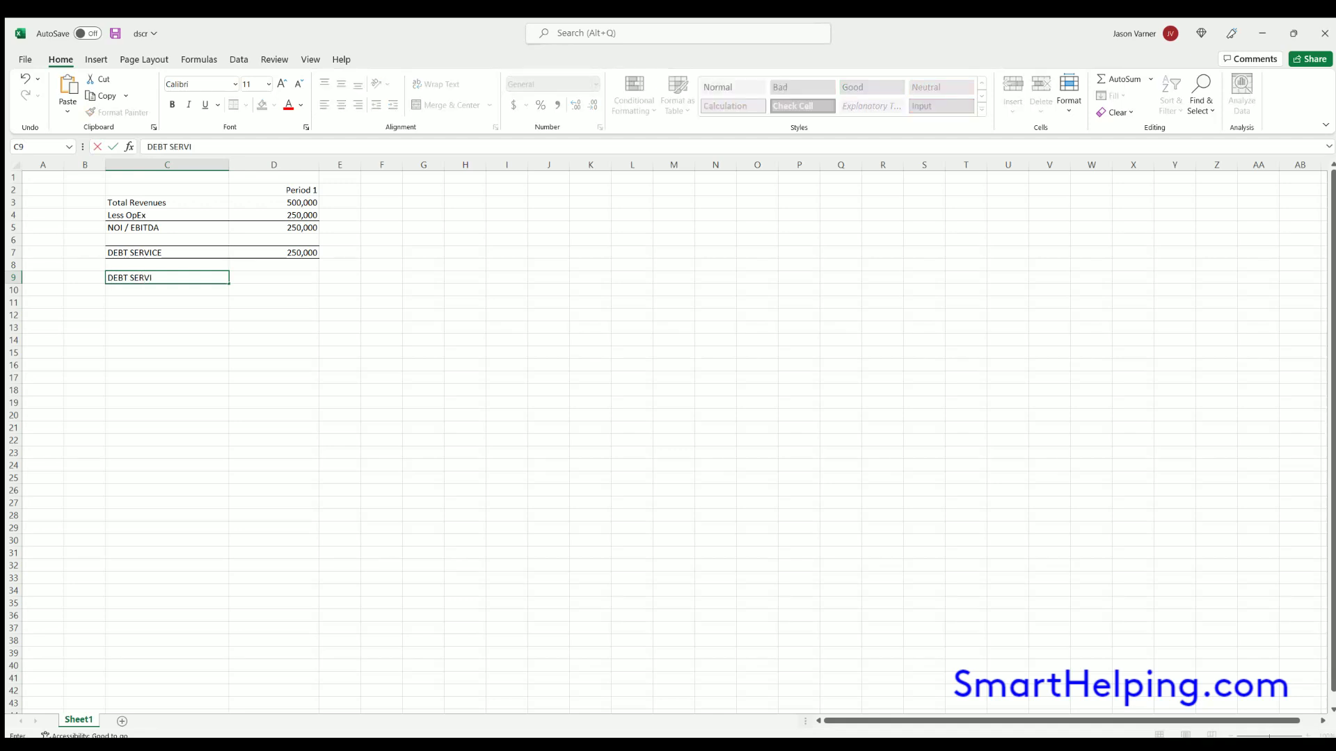
{"action": "type", "text": "CE COVERAGE RATIO"}
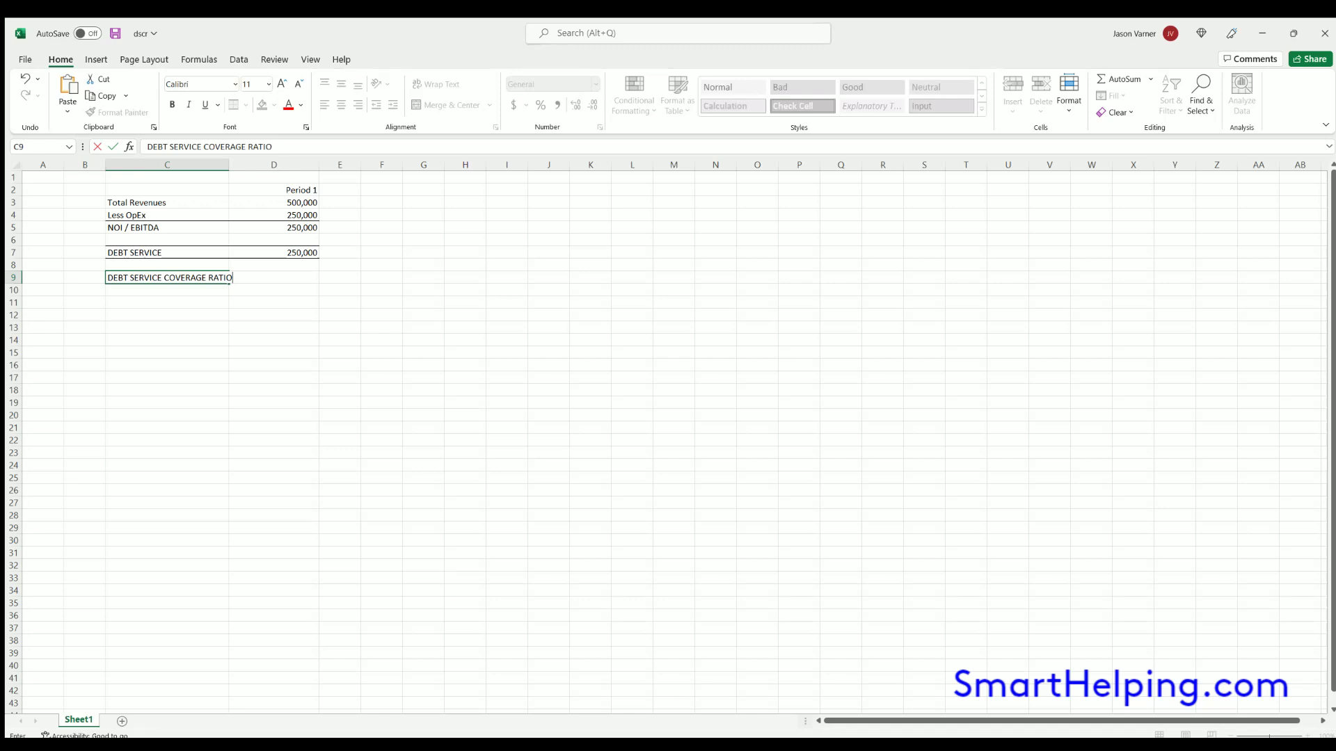
{"action": "key", "text": "Return"}
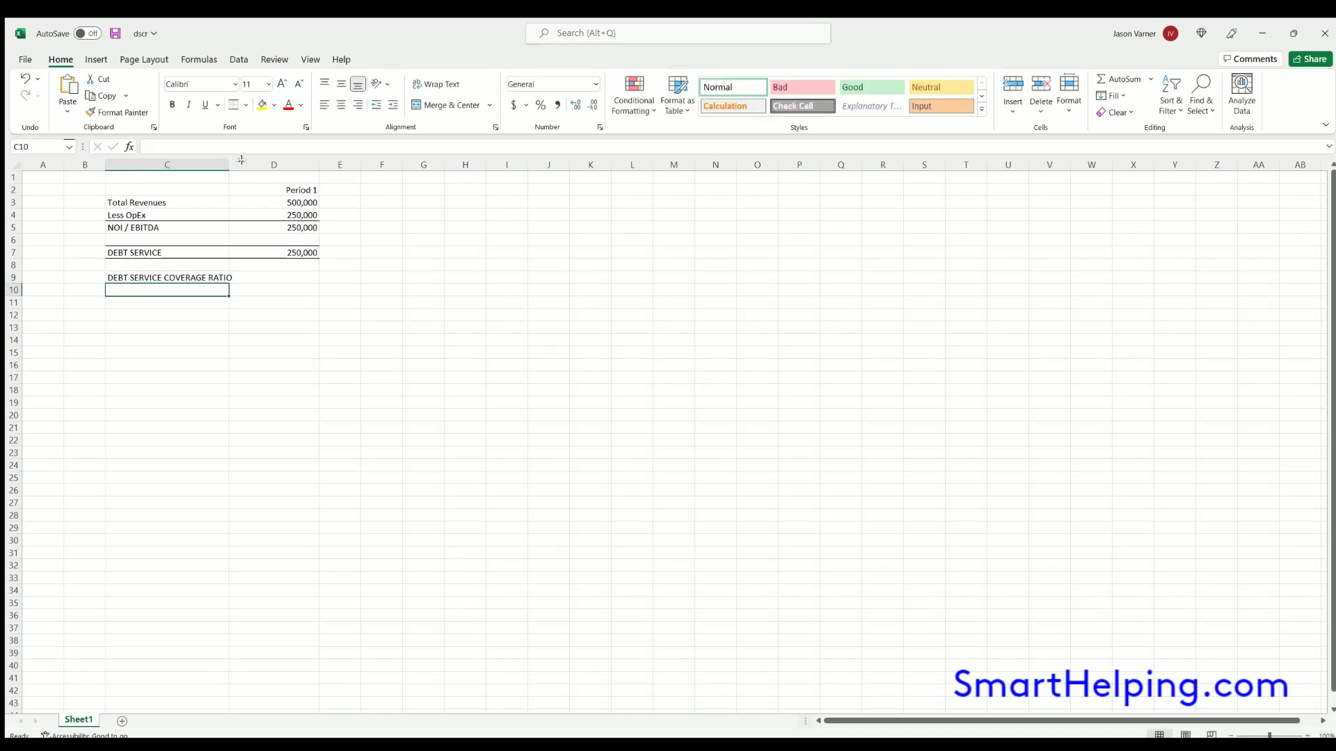
{"action": "left_click_drag", "start_coordinate": [241, 160], "coordinate": [259, 161]}
- Enter =D5/D7 in D9 to compute the coverage ratio, giving 1
{"action": "left_click", "coordinate": [295, 275]}
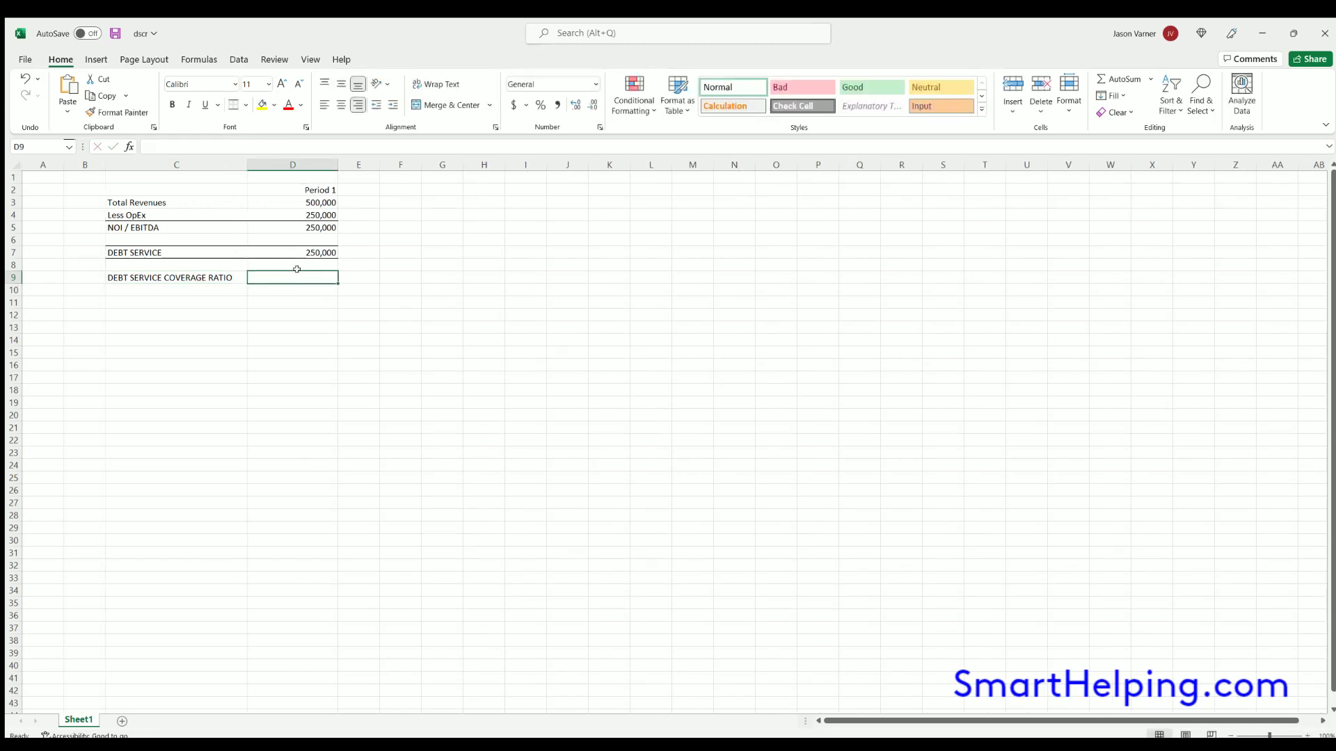
{"action": "type", "text": "="}
{"action": "left_click", "coordinate": [313, 223]}
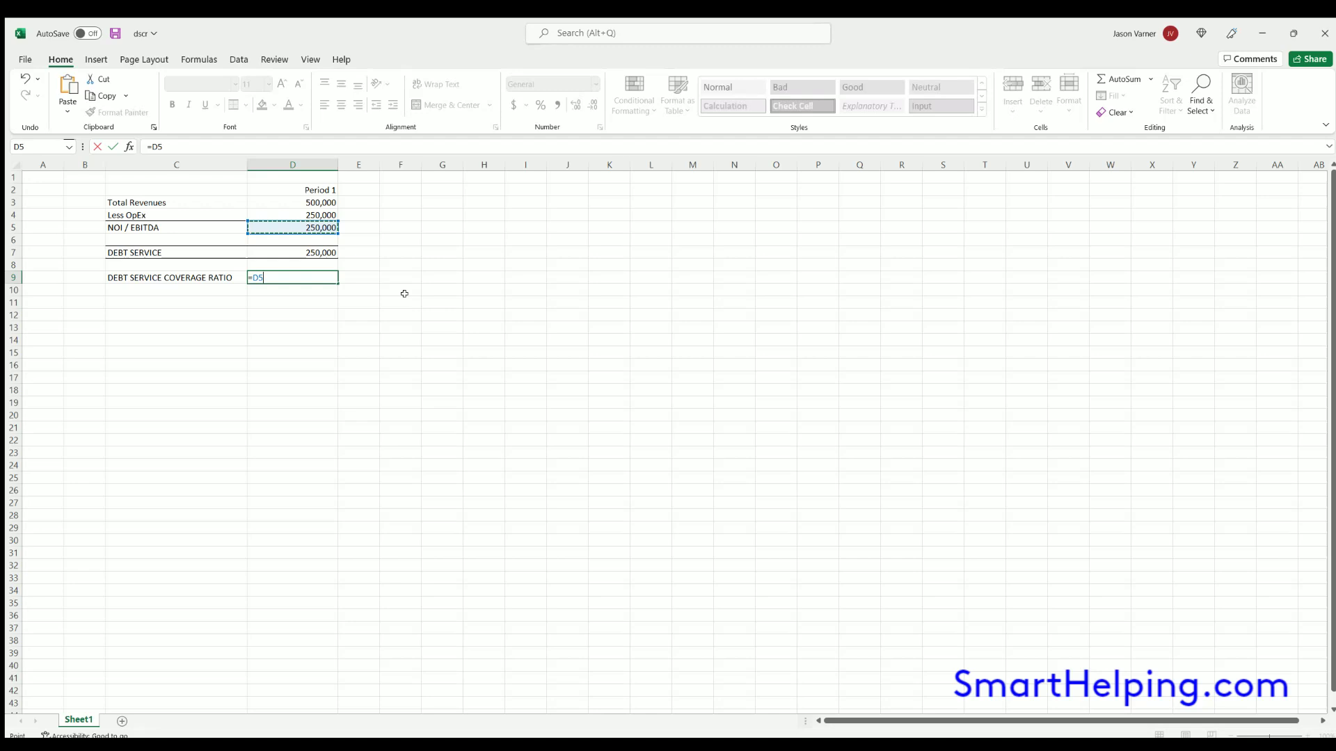
{"action": "type", "text": "/"}
{"action": "left_click", "coordinate": [306, 250]}
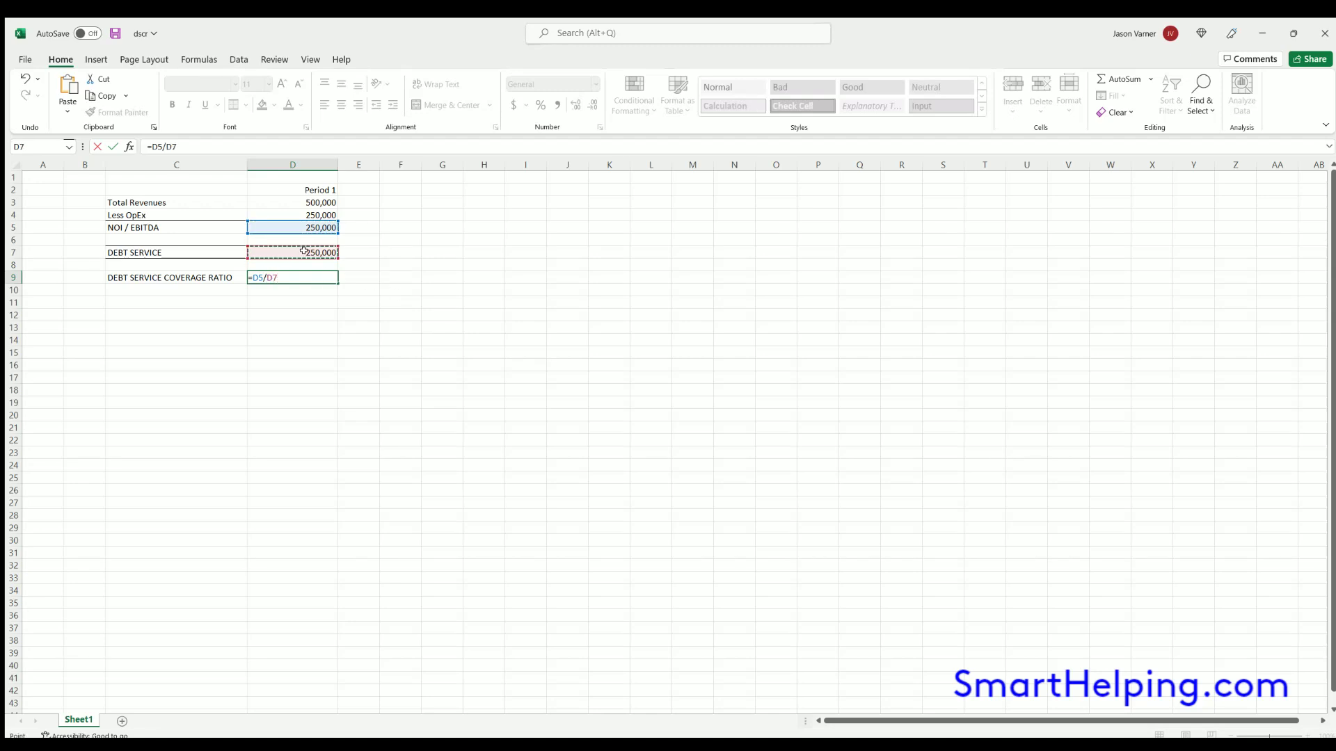
{"action": "key", "text": "Return"}
{"action": "left_click", "coordinate": [303, 277]}
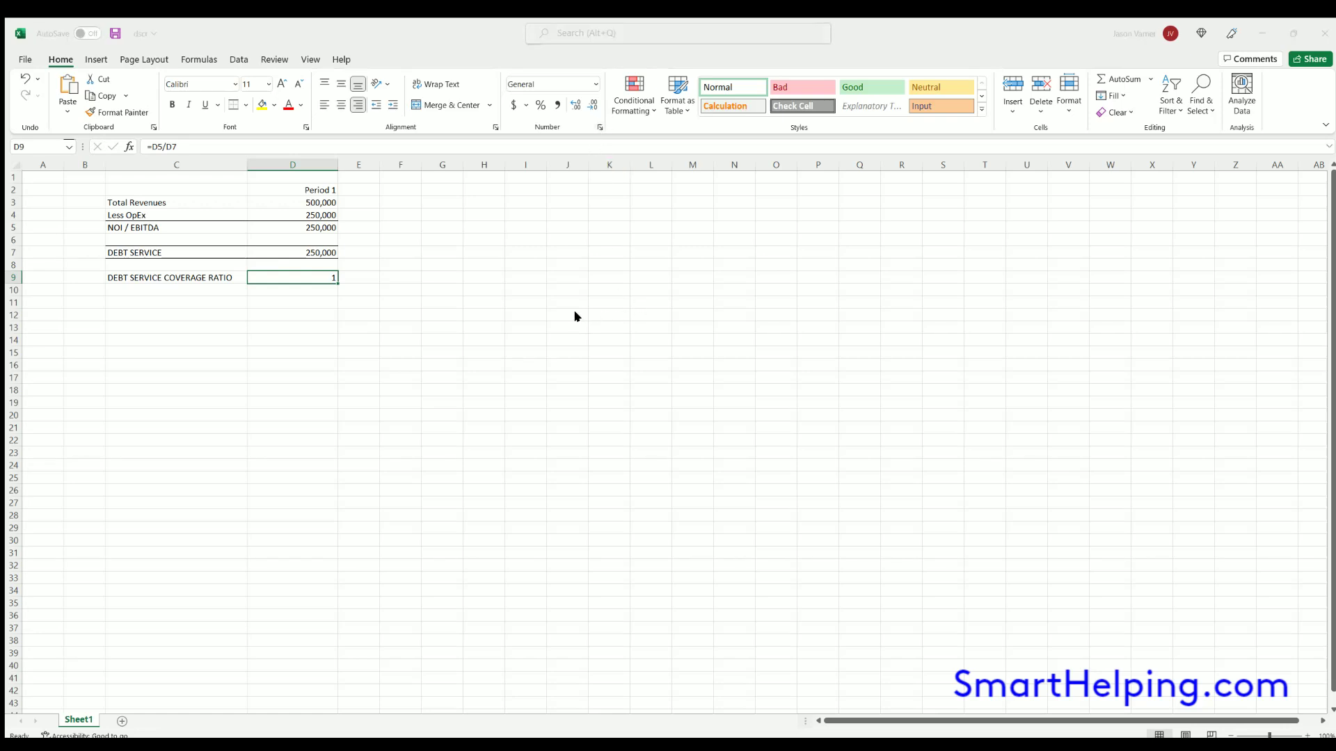
- Enter 150,000 as the debt service in D7 so the coverage ratio reads 1.67
{"action": "left_click_drag", "start_coordinate": [164, 228], "coordinate": [292, 228]}
{"action": "left_click_drag", "start_coordinate": [167, 251], "coordinate": [283, 251]}
{"action": "left_click", "coordinate": [284, 251]}
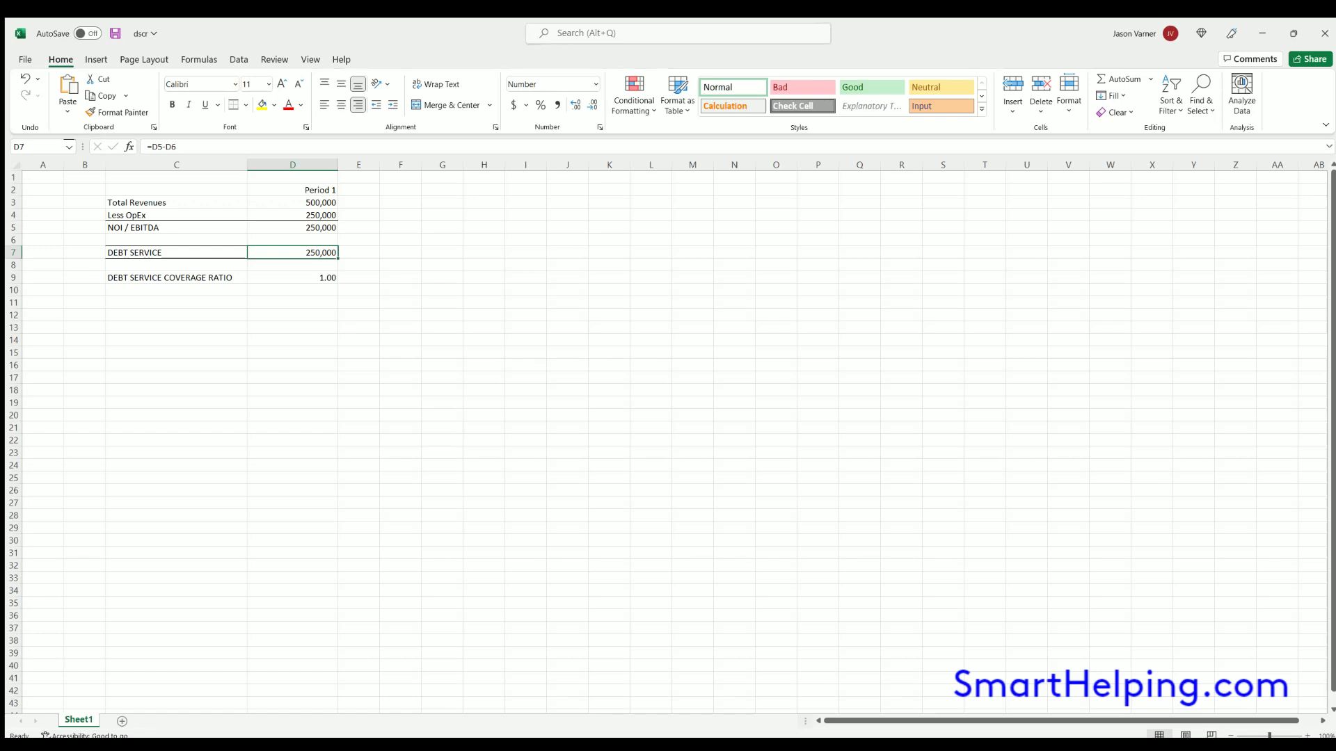
{"action": "type", "text": "150"}
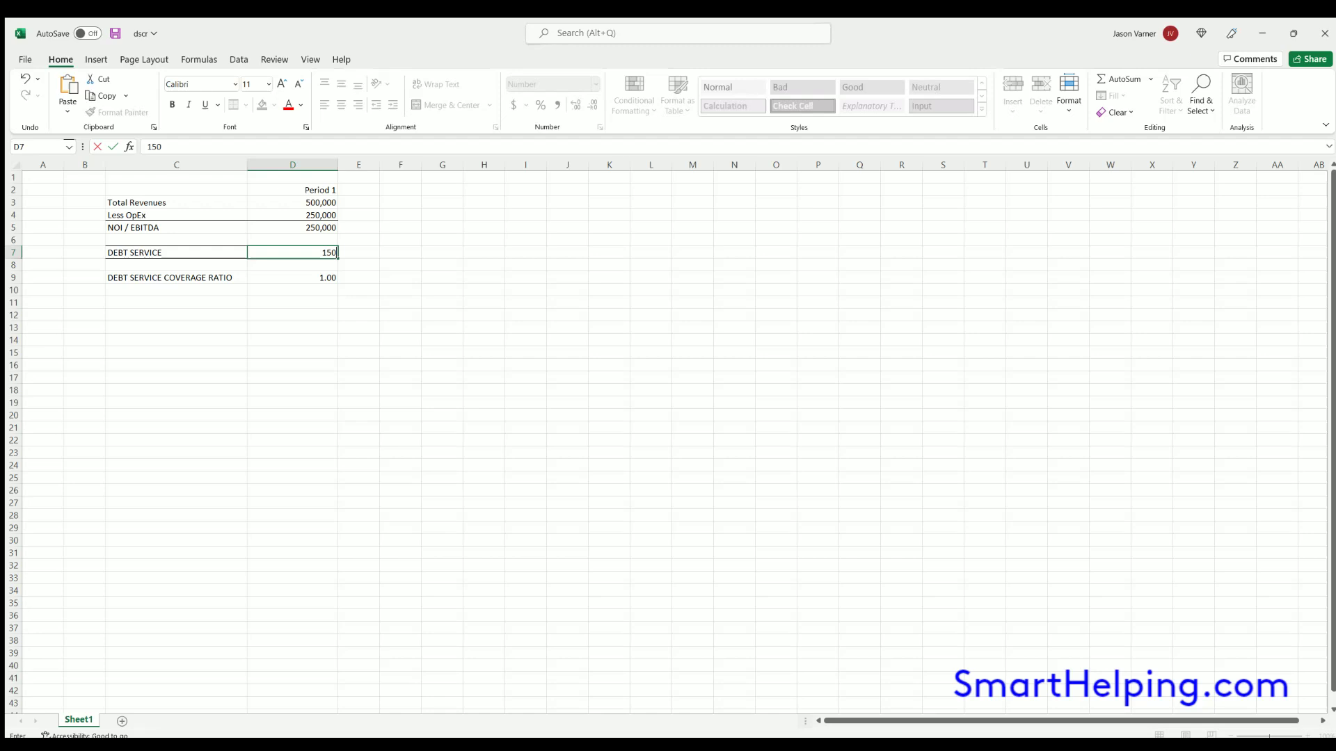
{"action": "type", "text": ",000"}
{"action": "key", "text": "Return"}
{"action": "left_click", "coordinate": [249, 274]}
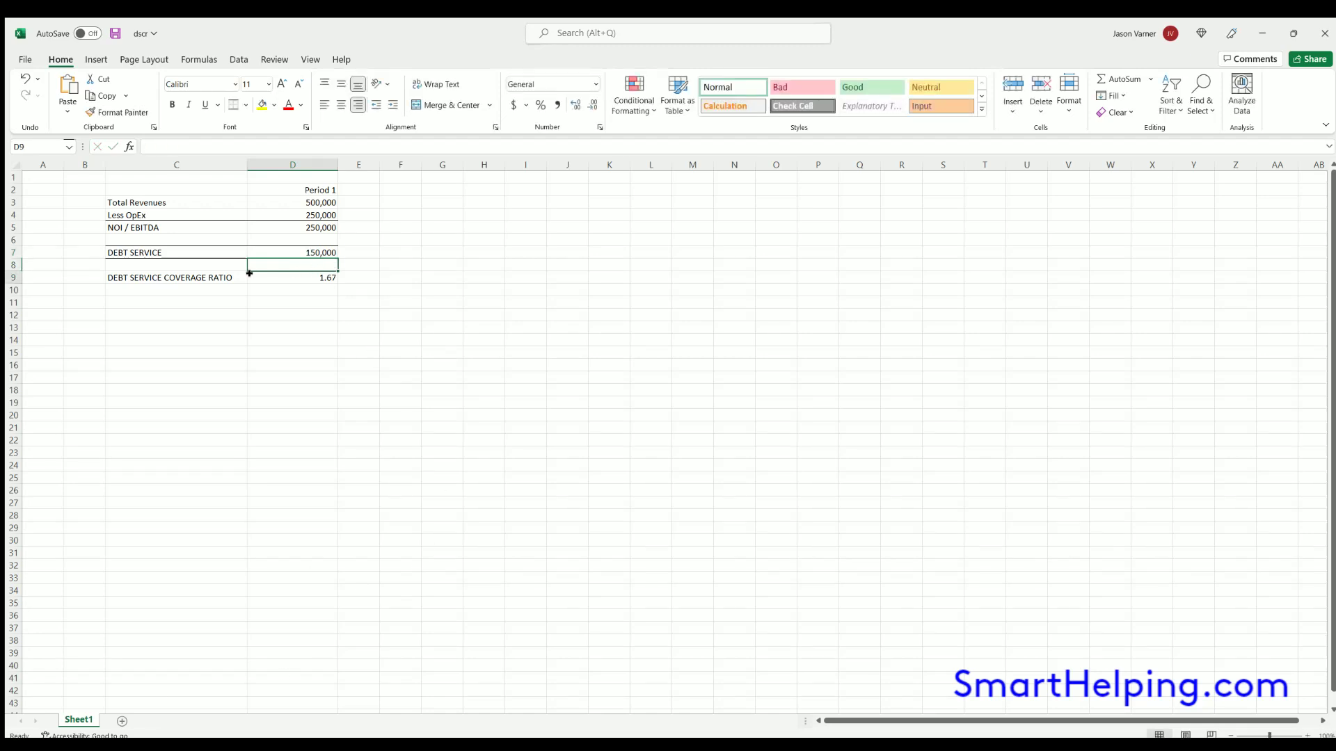
- Make the coverage ratio row C9:D9 bold
{"action": "left_click_drag", "start_coordinate": [249, 274], "coordinate": [140, 277]}
{"action": "key", "text": "ctrl+b"}
{"action": "left_click", "coordinate": [271, 400]}
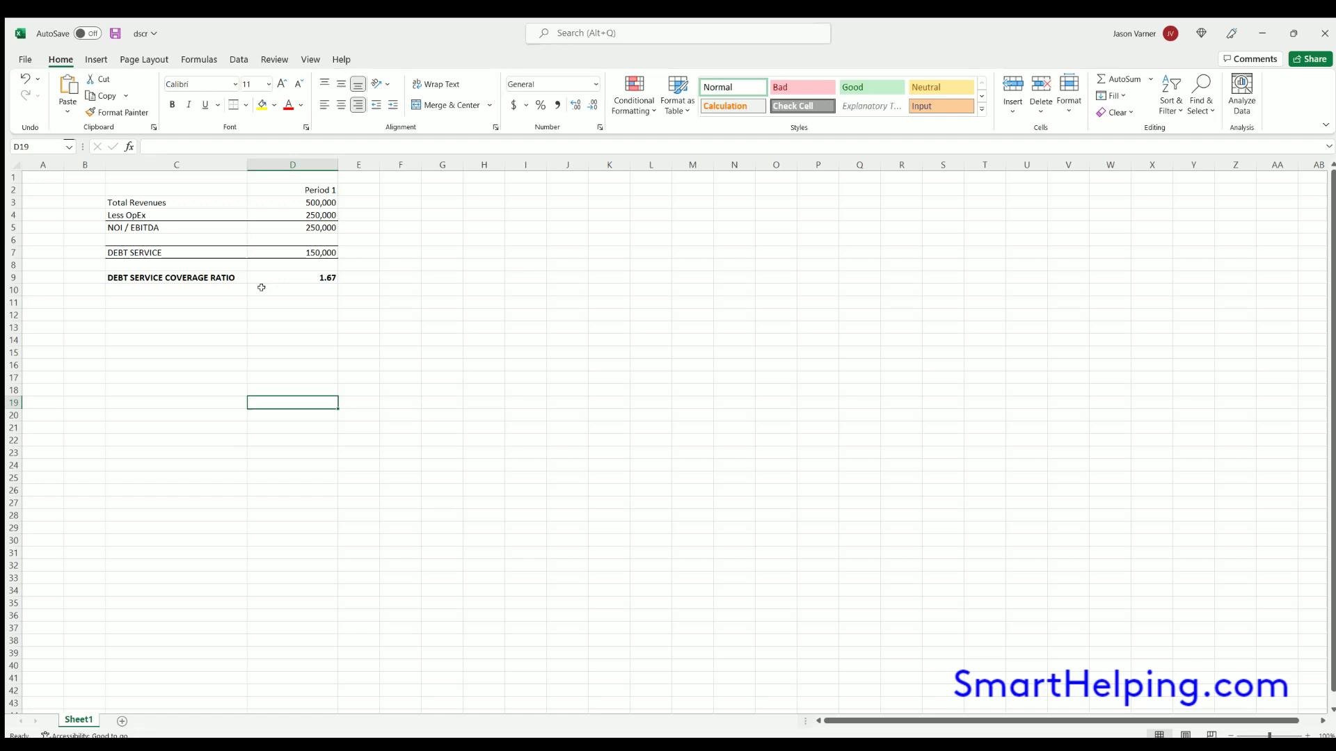
{"action": "left_click_drag", "start_coordinate": [276, 276], "coordinate": [174, 278]}
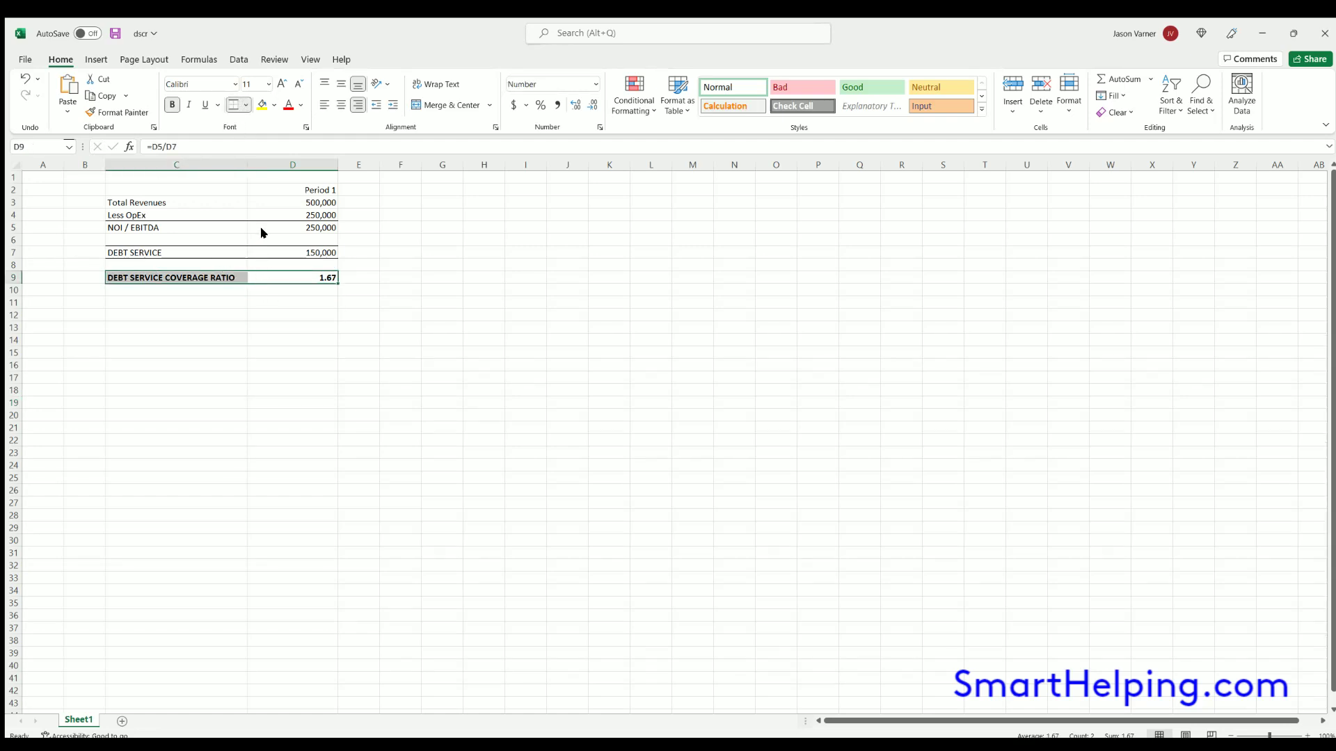
{"action": "left_click", "coordinate": [476, 363]}
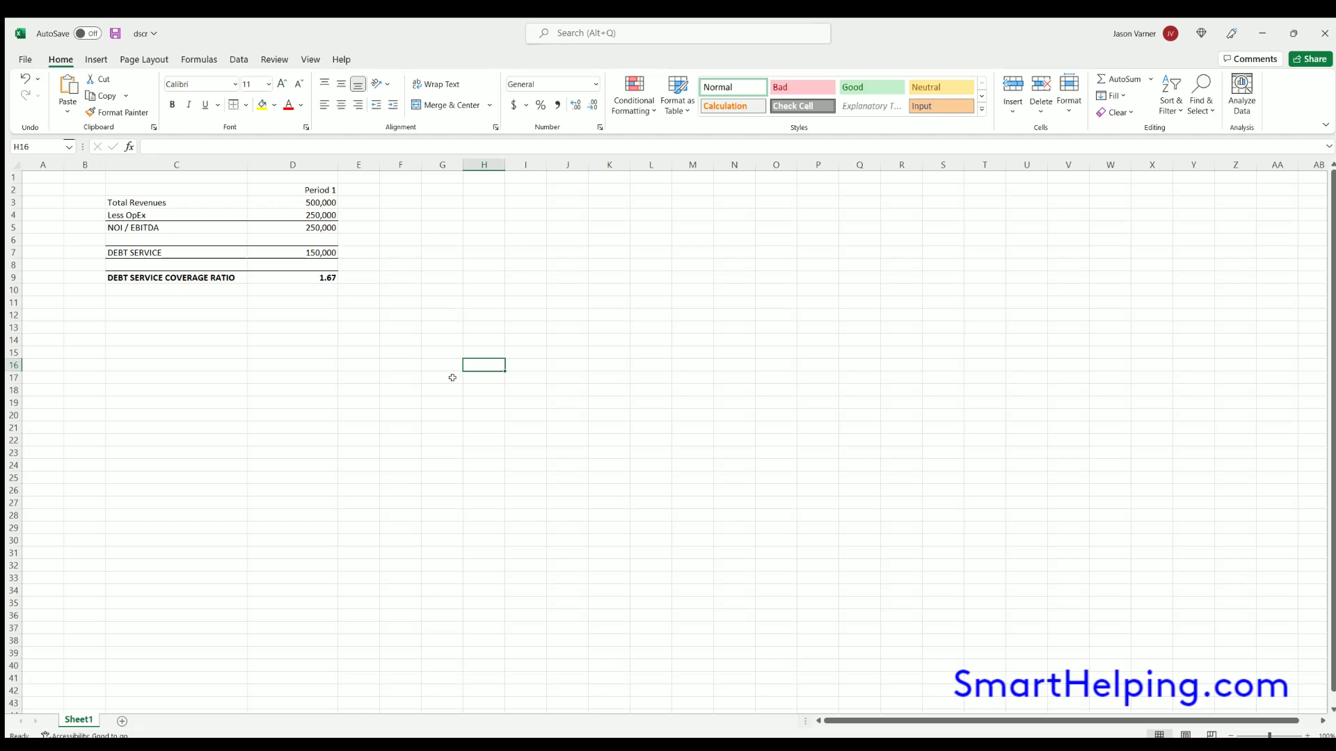
- Bold the Period 1 header in D2 and the NOI / EBITDA row C5:D5
{"action": "left_click", "coordinate": [310, 187]}
{"action": "left_click", "coordinate": [171, 104]}
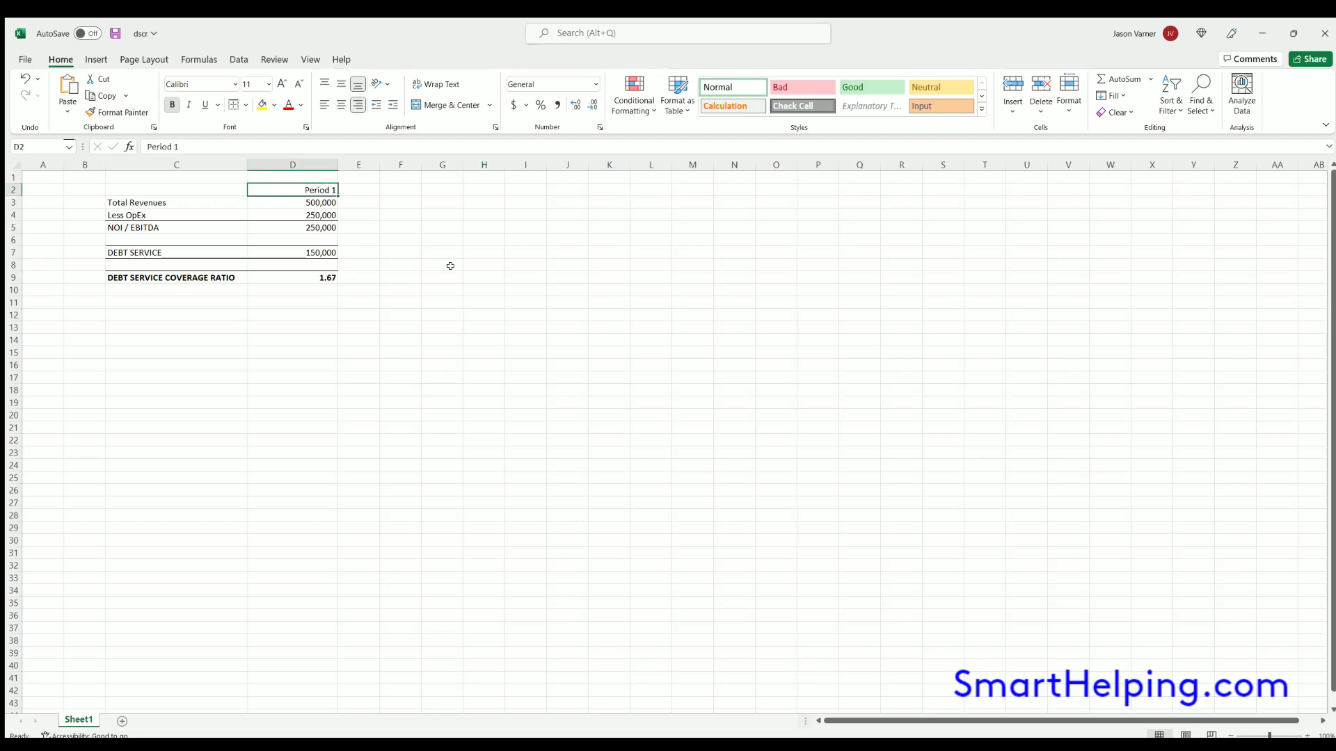
{"action": "left_click", "coordinate": [444, 276]}
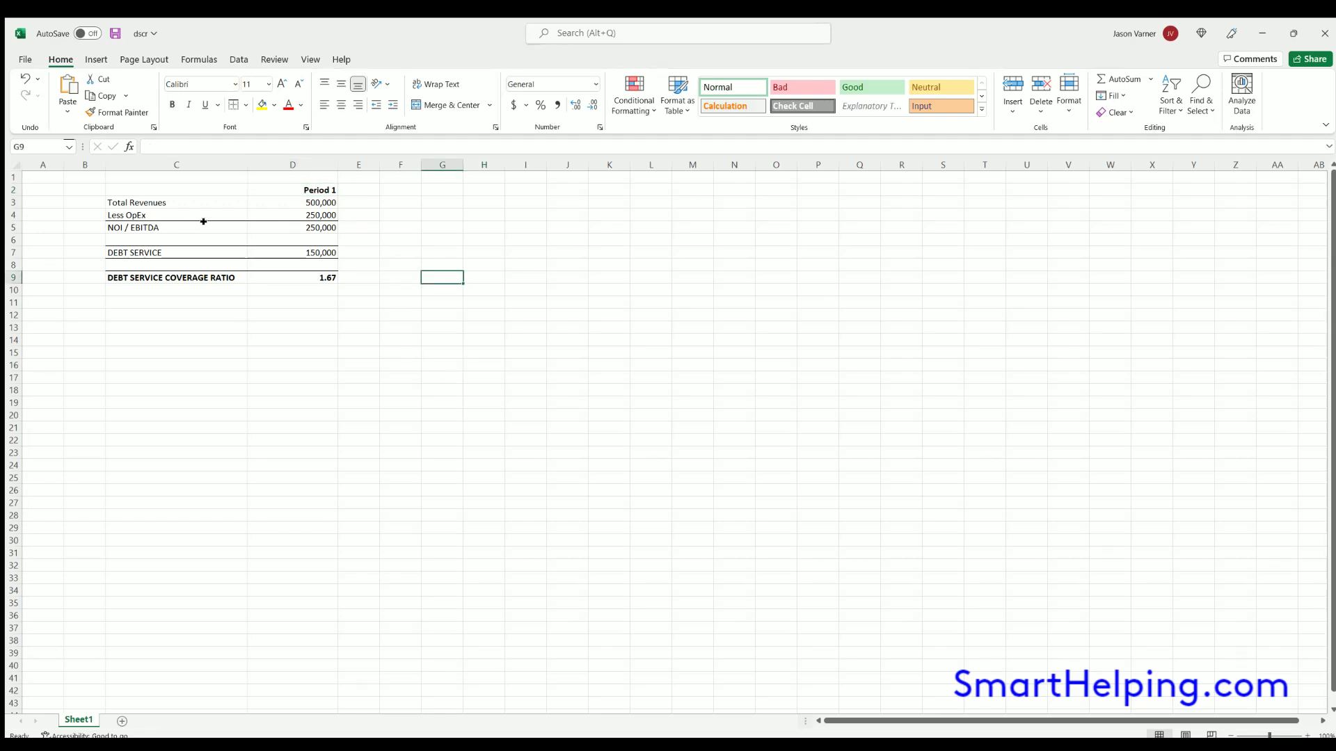
{"action": "left_click_drag", "start_coordinate": [203, 221], "coordinate": [299, 227]}
{"action": "left_click", "coordinate": [172, 104]}
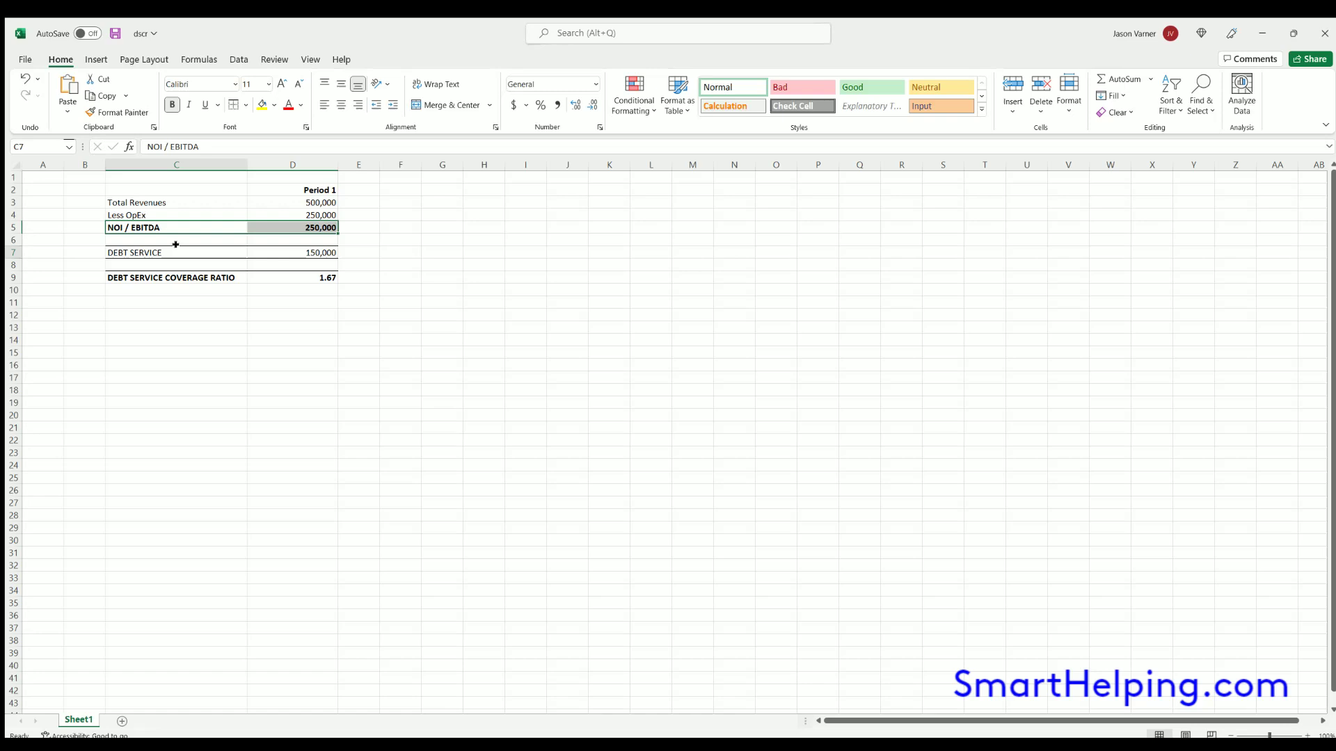
{"action": "left_click_drag", "start_coordinate": [173, 248], "coordinate": [271, 249]}
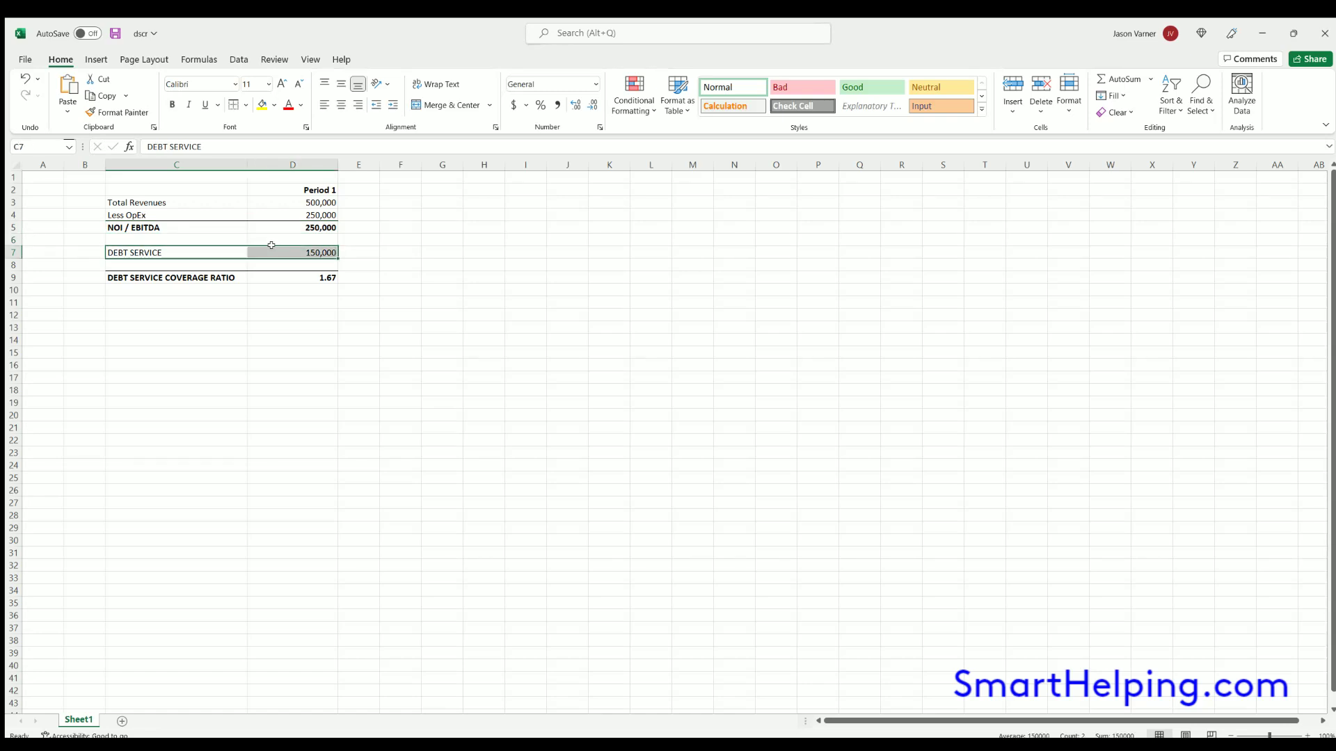
{"action": "left_click", "coordinate": [303, 278]}
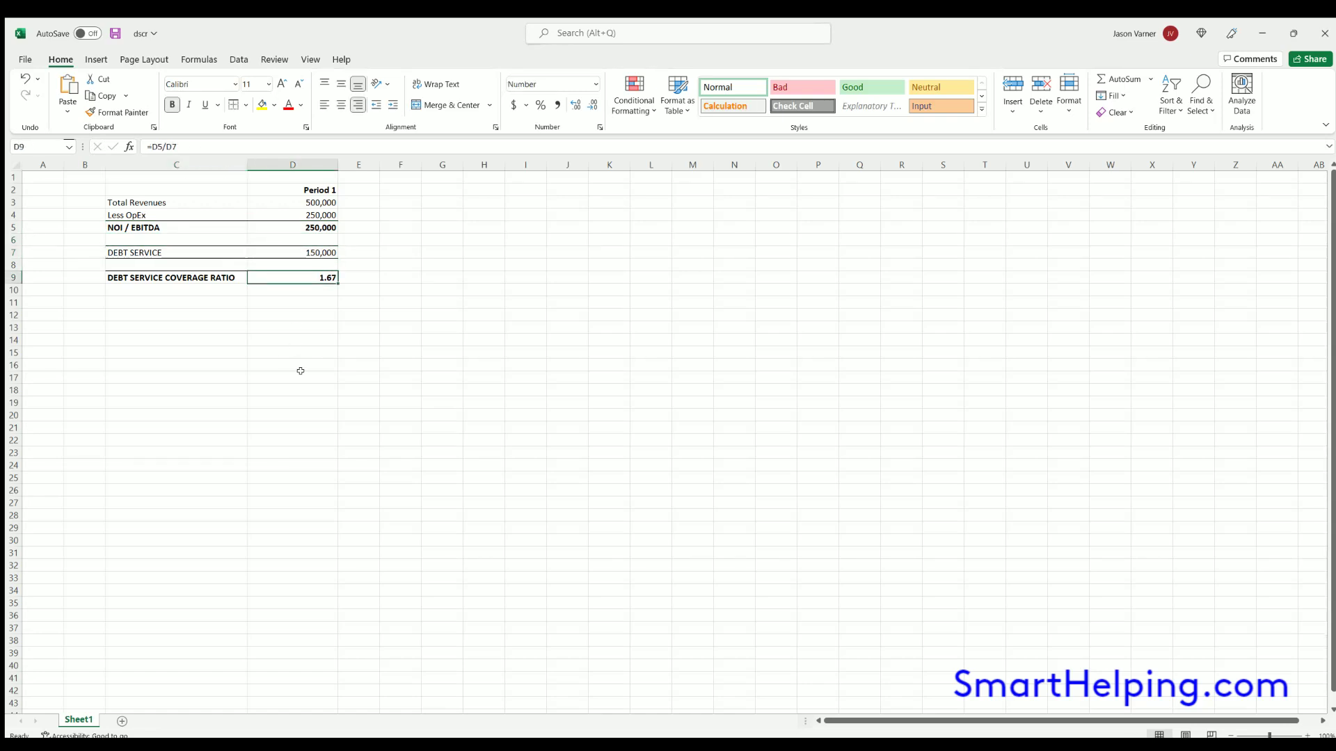
{"action": "left_click", "coordinate": [404, 383]}
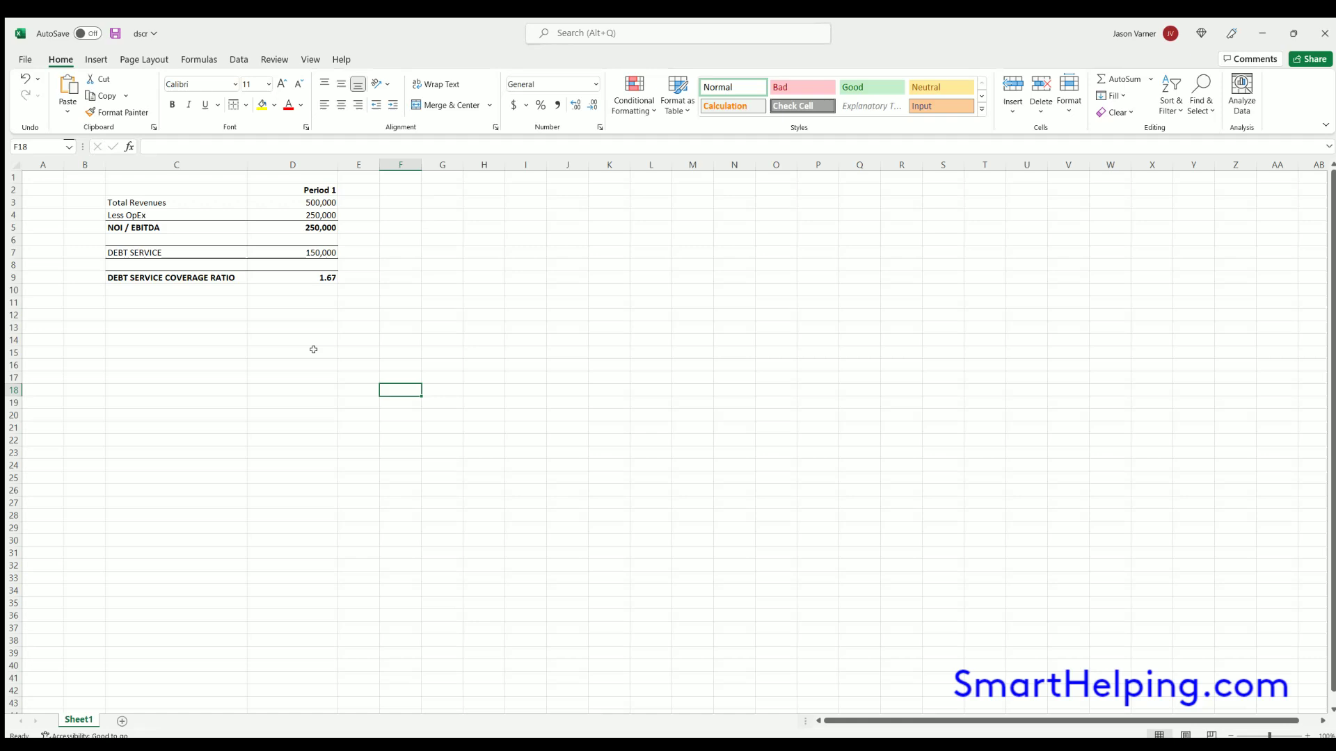
{"action": "left_click", "coordinate": [163, 279]}
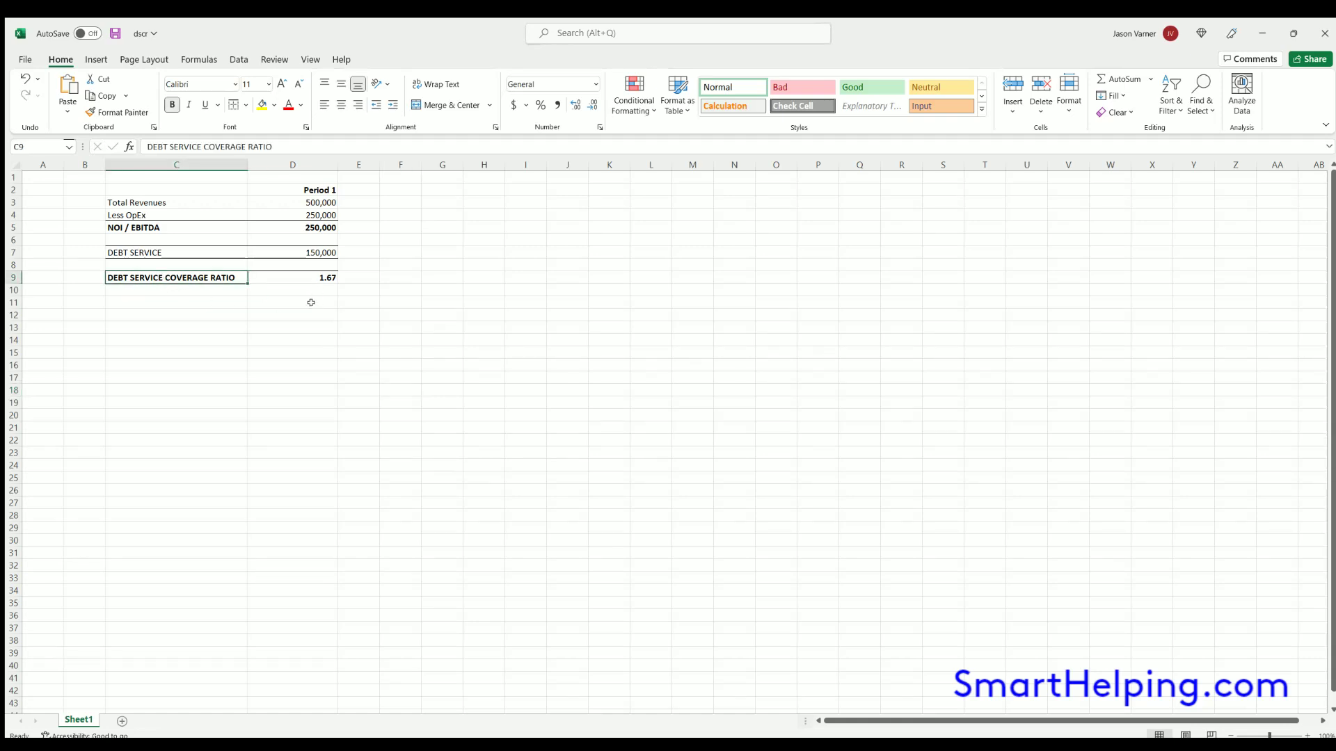
- Enter the reverse ratio =D7/D5 in D11
{"action": "left_click", "coordinate": [311, 301]}
{"action": "type", "text": "="}
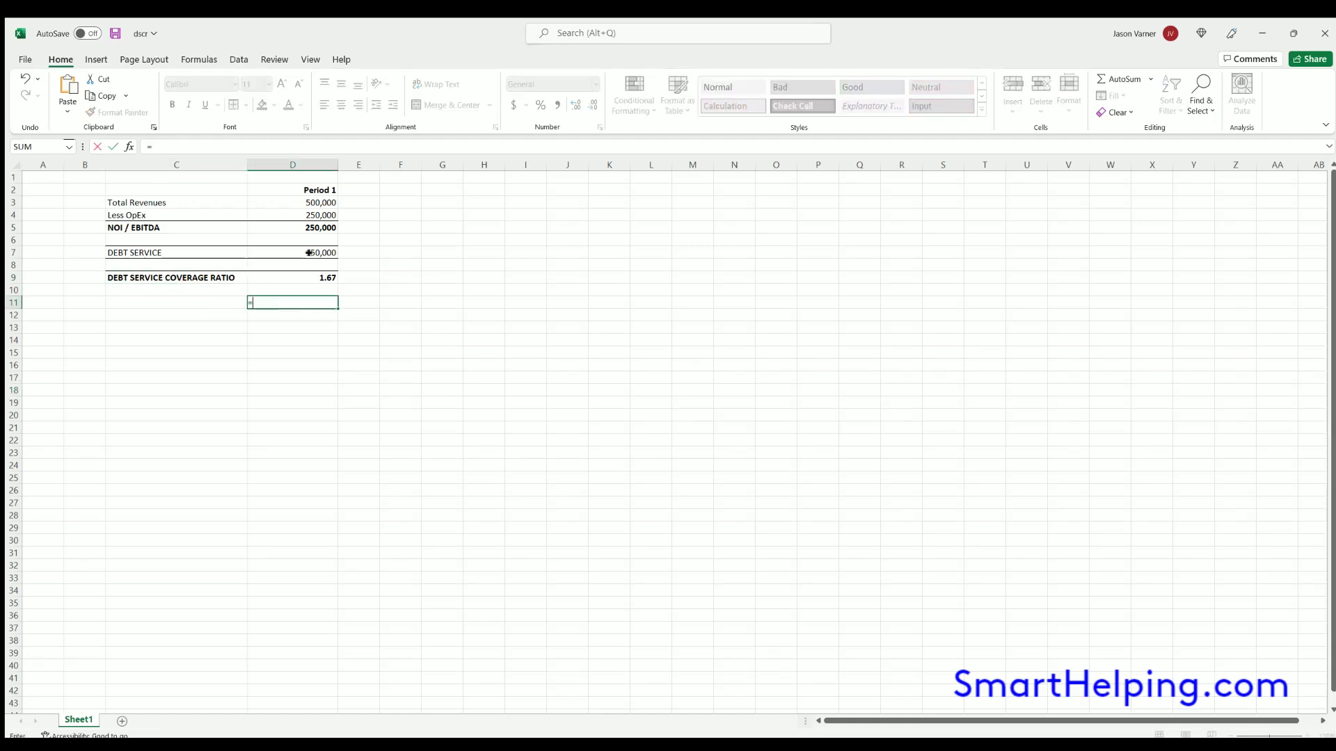
{"action": "left_click", "coordinate": [306, 256]}
{"action": "type", "text": "/"}
{"action": "left_click", "coordinate": [313, 220]}
{"action": "key", "text": "Return"}
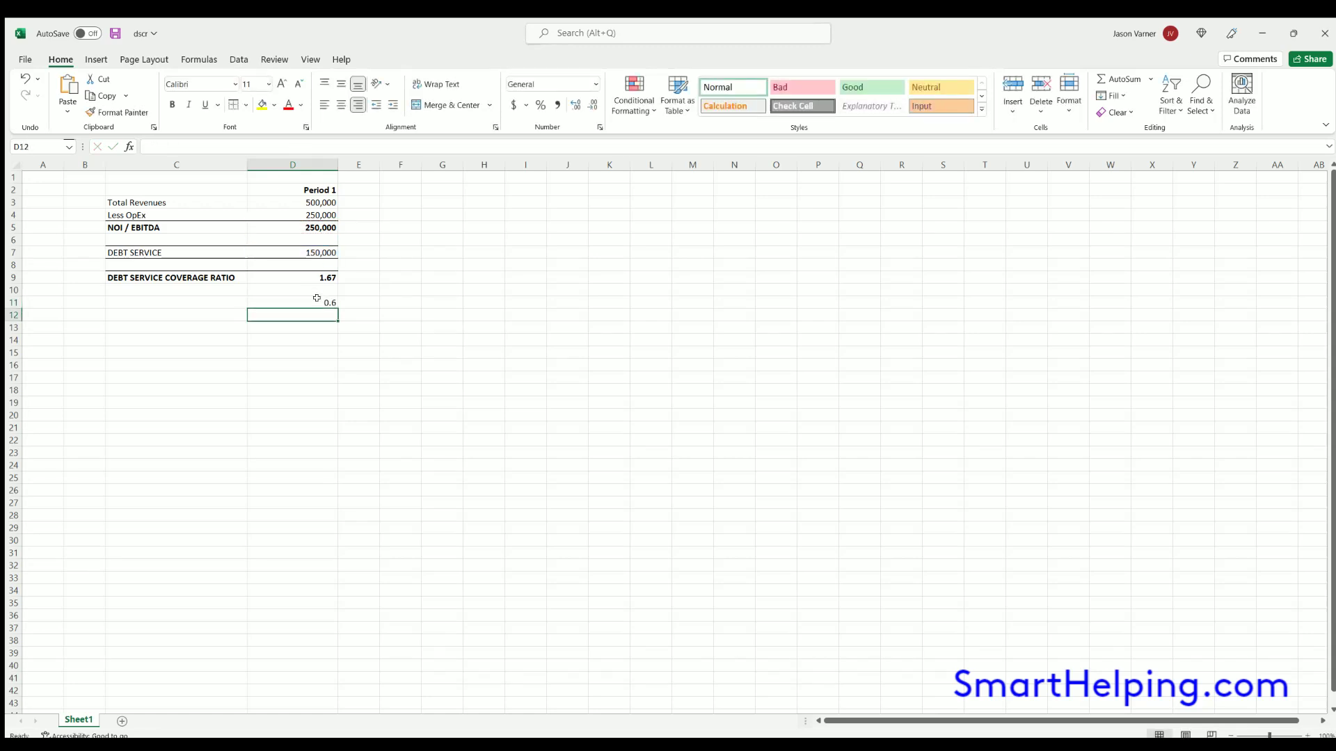
{"action": "left_click", "coordinate": [319, 301]}
- Format the D11 ratio with two decimals so it shows 0.60
{"action": "left_click", "coordinate": [598, 127]}
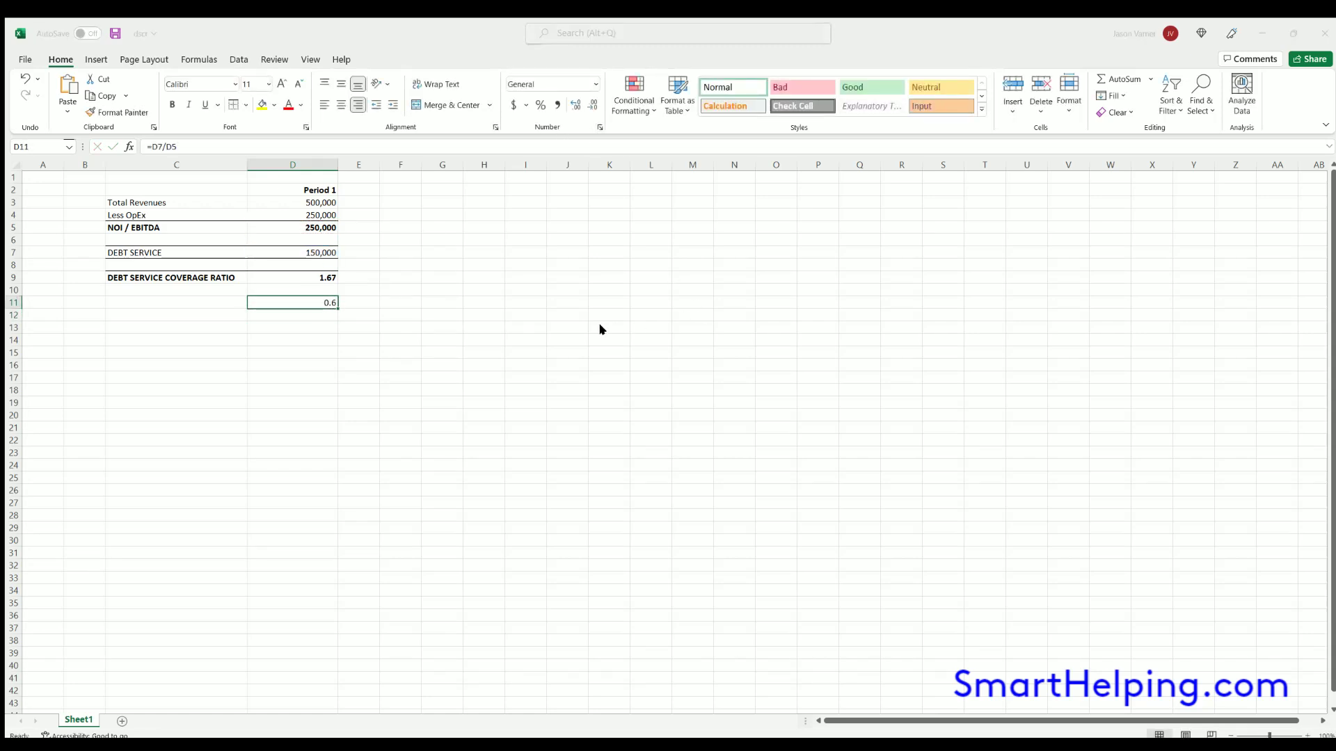
{"action": "left_click", "coordinate": [576, 317]}
{"action": "left_click", "coordinate": [796, 557]}
{"action": "left_click", "coordinate": [331, 464]}
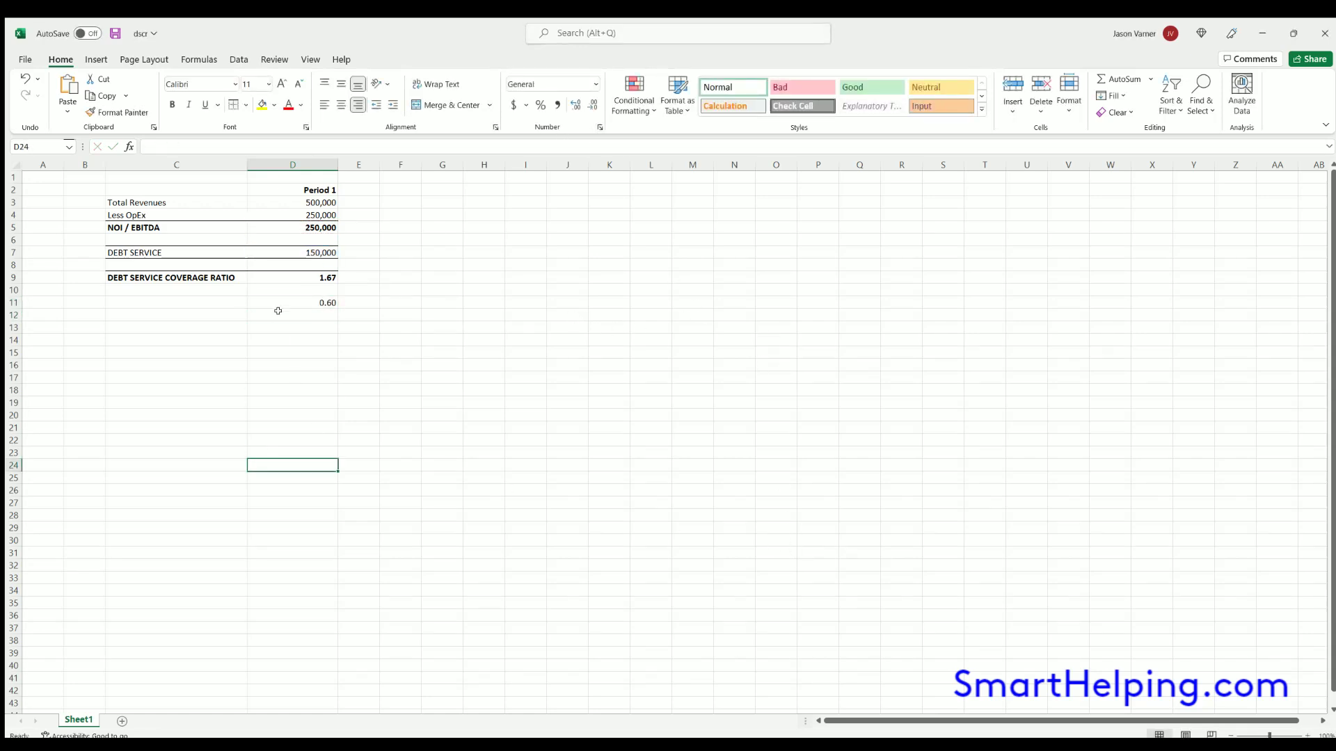
{"action": "left_click", "coordinate": [305, 300]}
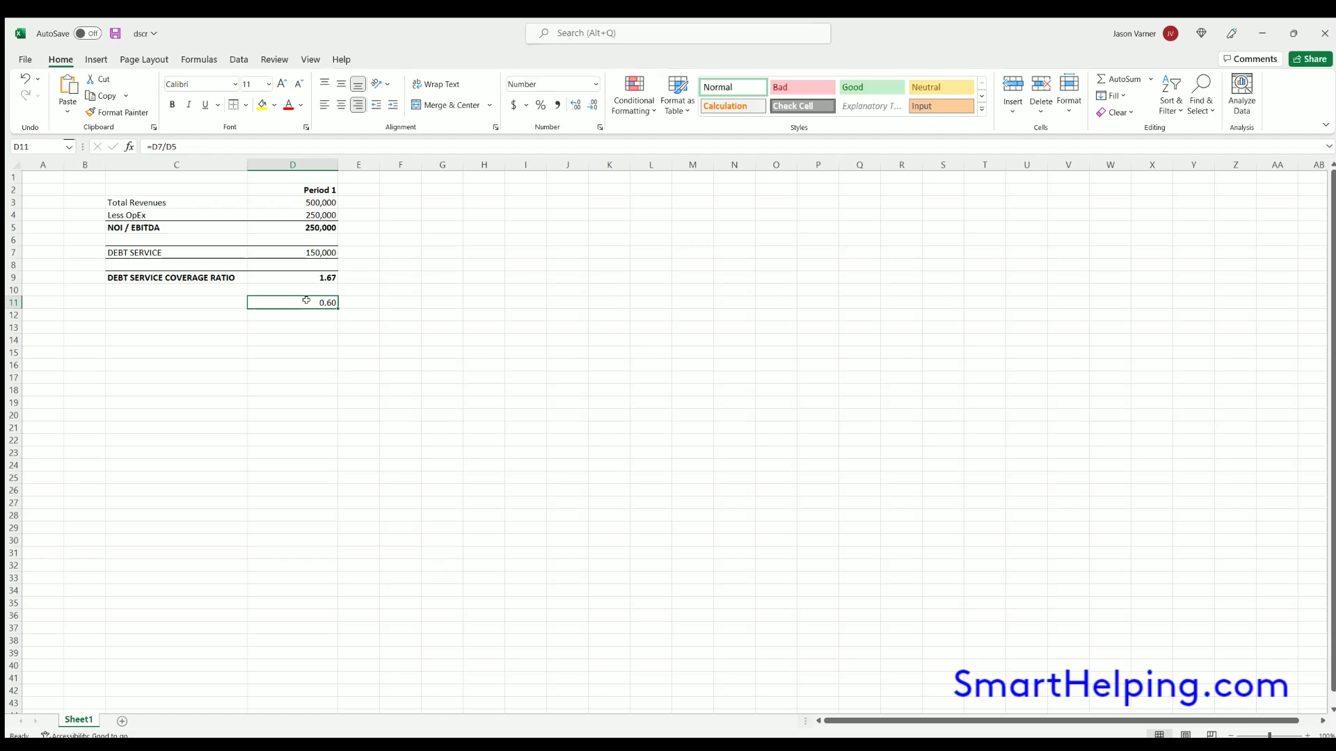
{"action": "left_click", "coordinate": [316, 226]}
{"action": "left_click", "coordinate": [313, 301]}
{"action": "left_click", "coordinate": [304, 251]}
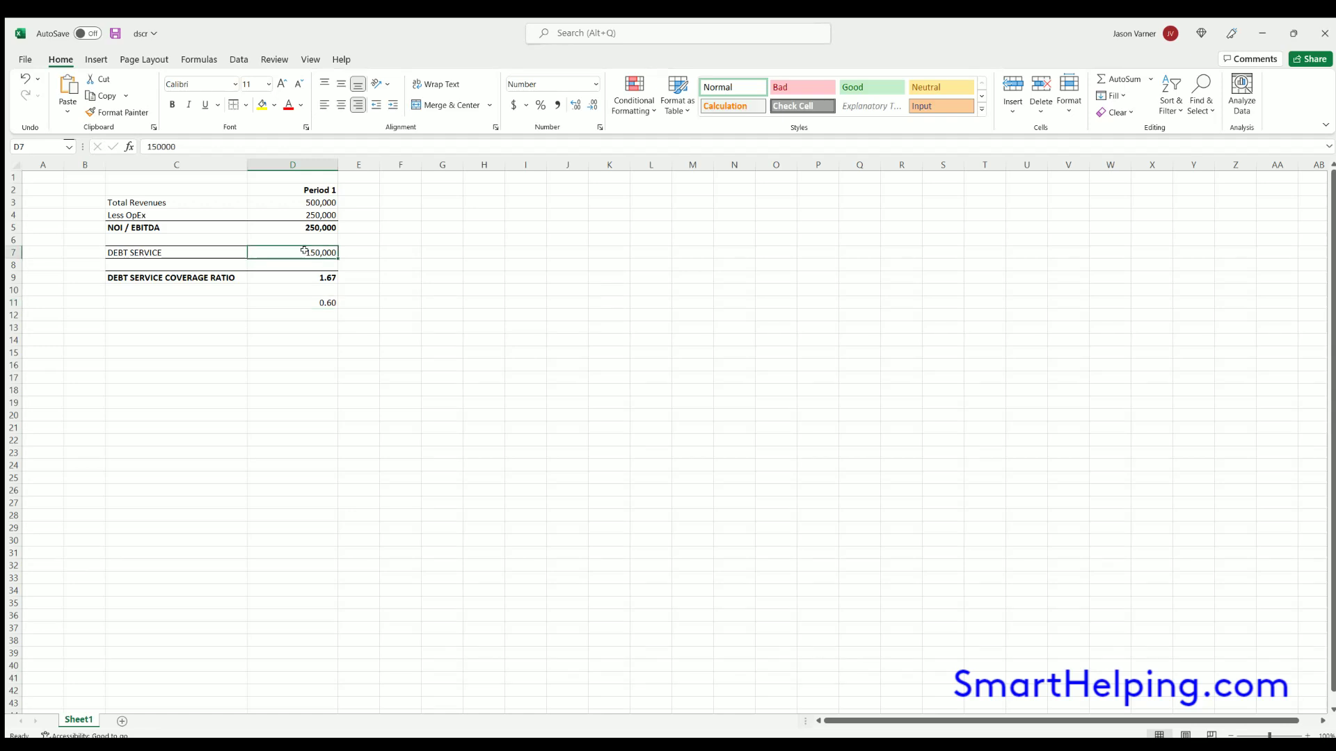
{"action": "left_click", "coordinate": [309, 299]}
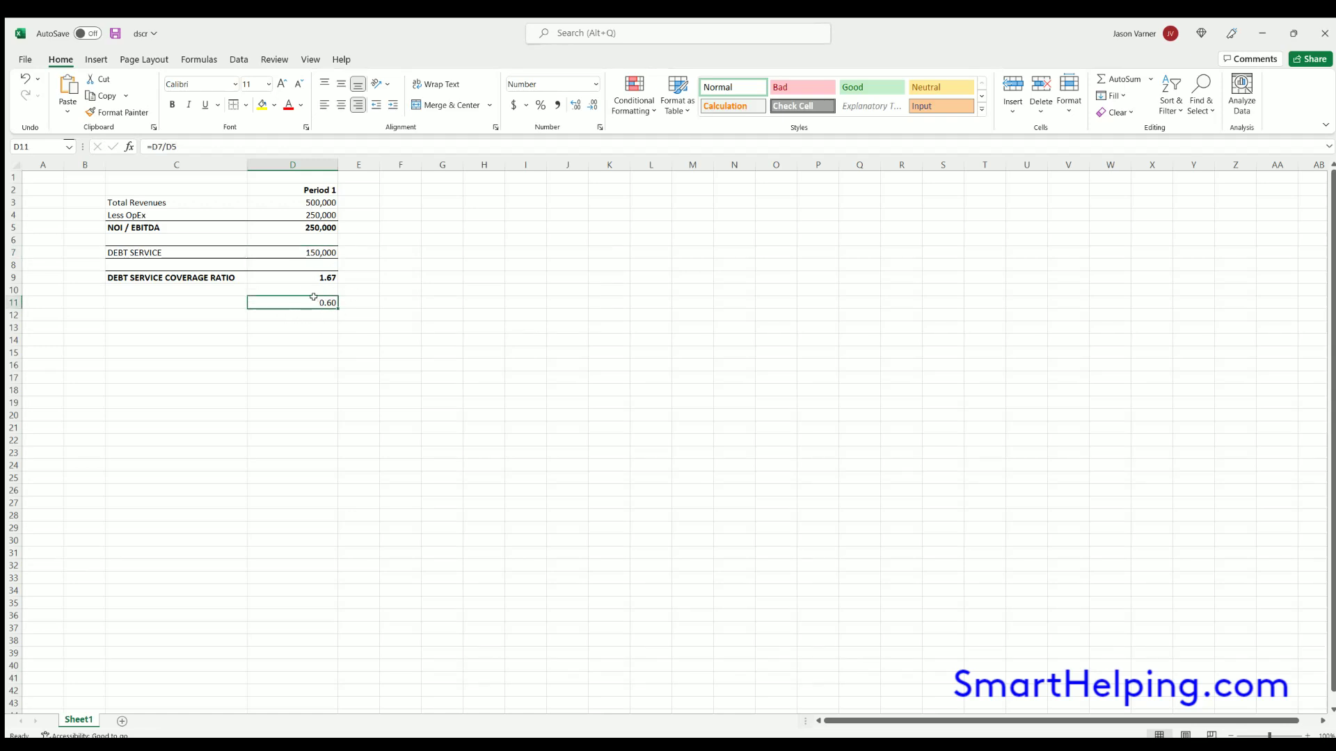
- Add the note 'higher, better' in E9 beside the coverage ratio
{"action": "left_click", "coordinate": [305, 273]}
{"action": "left_click", "coordinate": [359, 276]}
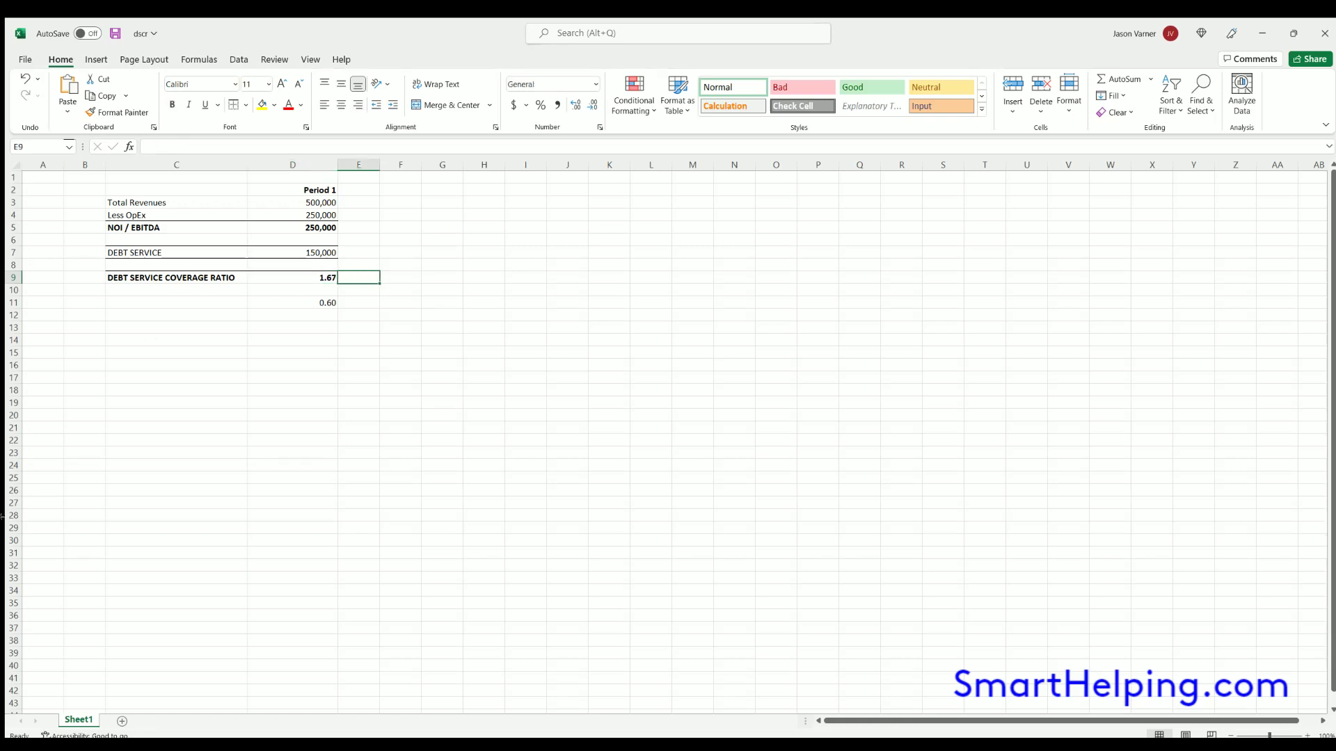
{"action": "type", "text": "higher, better"}
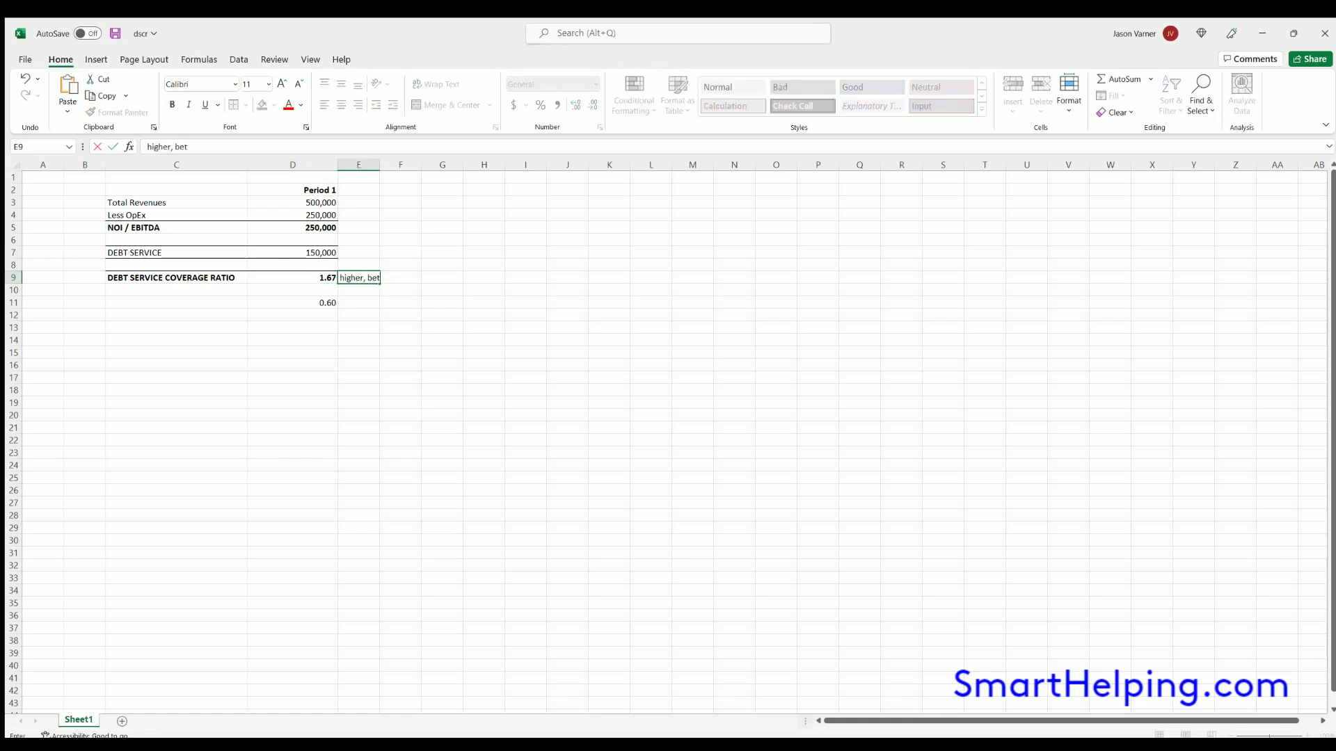
{"action": "key", "text": "Return"}
{"action": "key", "text": "Return"}
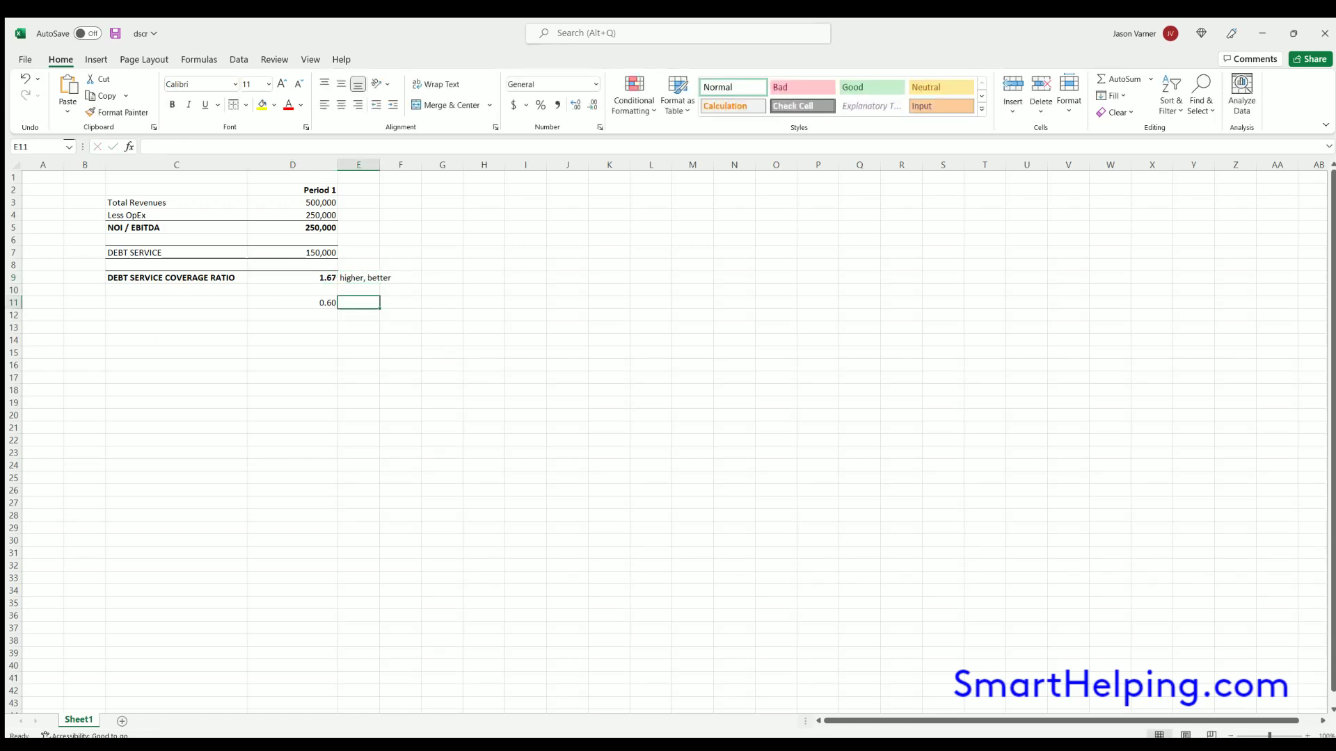
- Note 'lower, better' in E11, then set debt service to 10,000, giving ratios 25.00 and 0.04
{"action": "type", "text": "lower, better"}
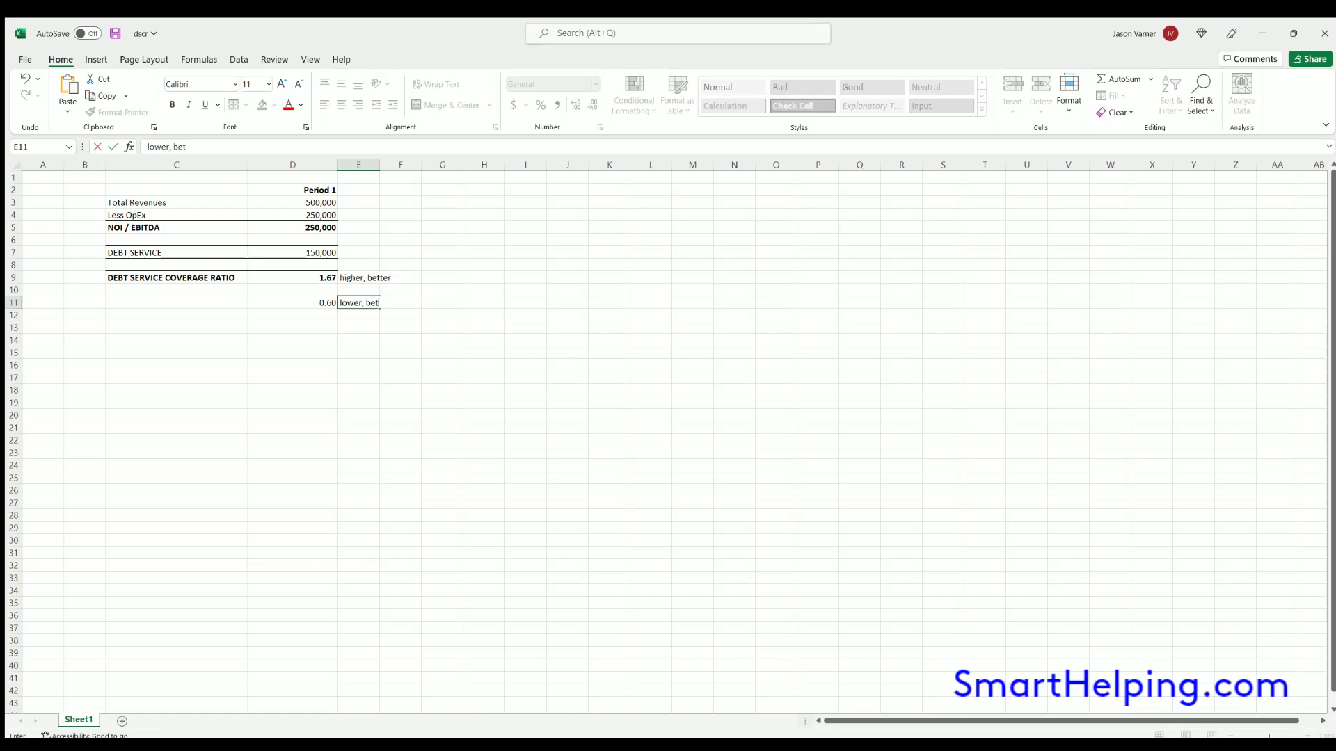
{"action": "key", "text": "Return"}
{"action": "left_click", "coordinate": [301, 252]}
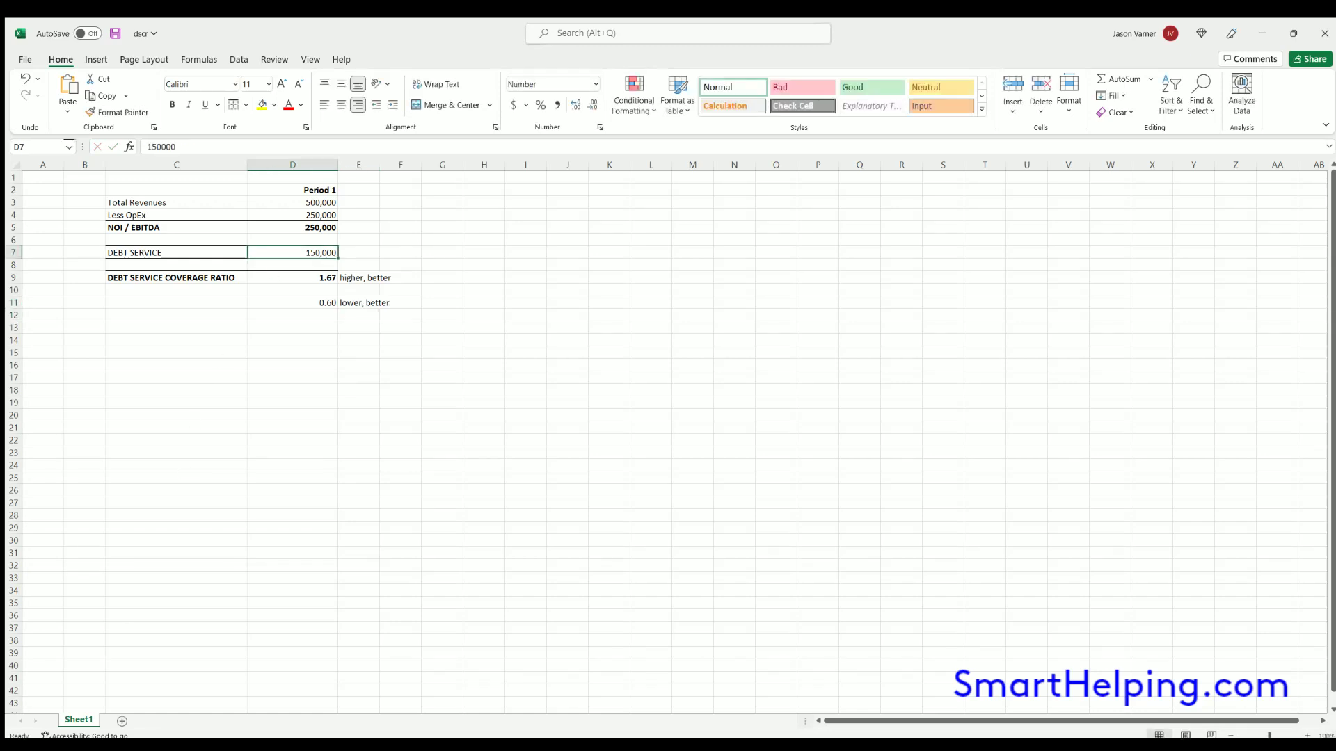
{"action": "type", "text": "10,"}
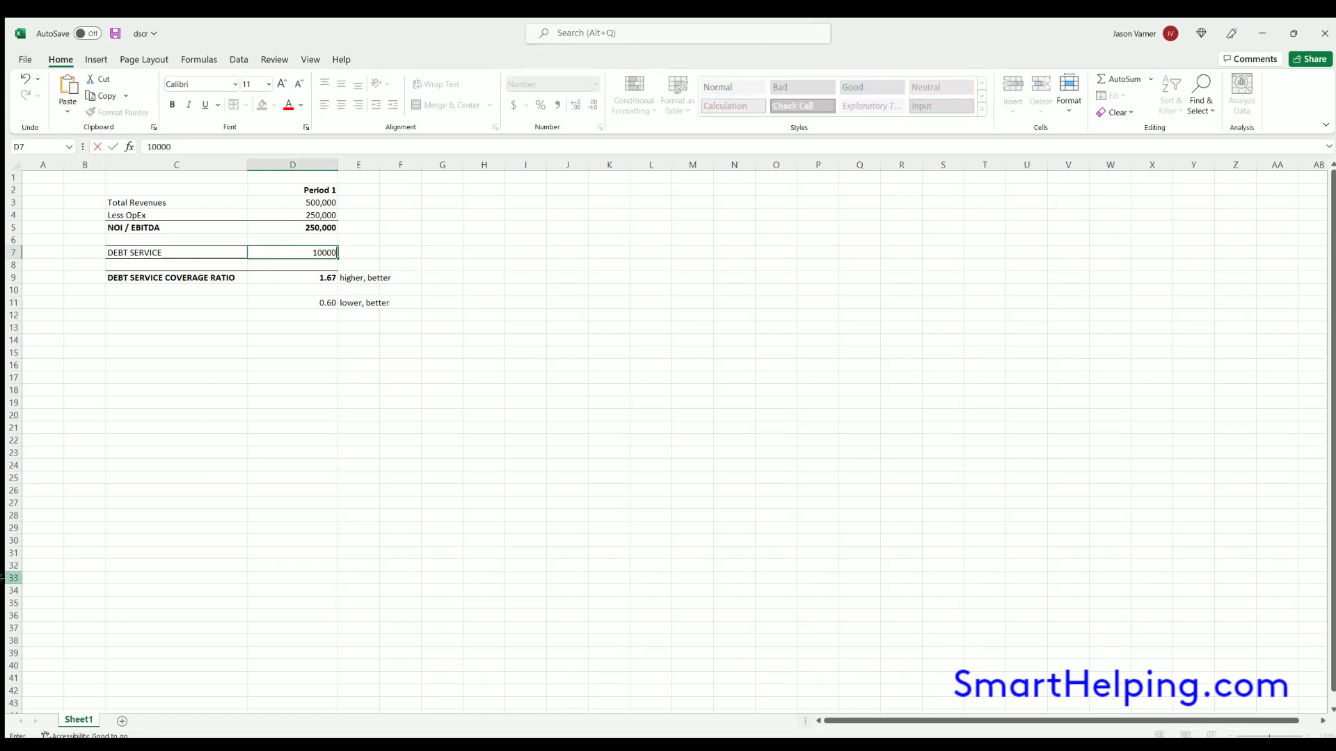
{"action": "type", "text": "000"}
{"action": "key", "text": "Return"}
{"action": "left_click", "coordinate": [267, 299]}
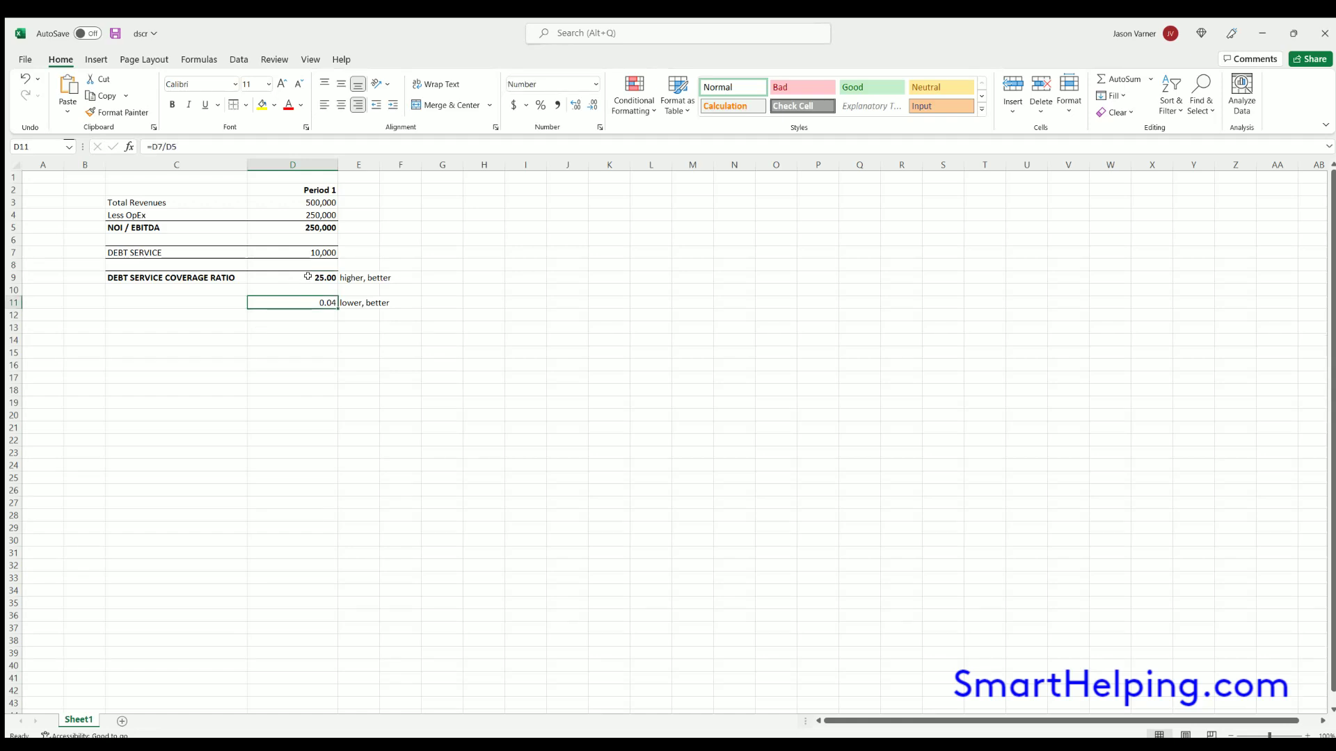
{"action": "key", "text": "Up"}
{"action": "key", "text": "Up"}
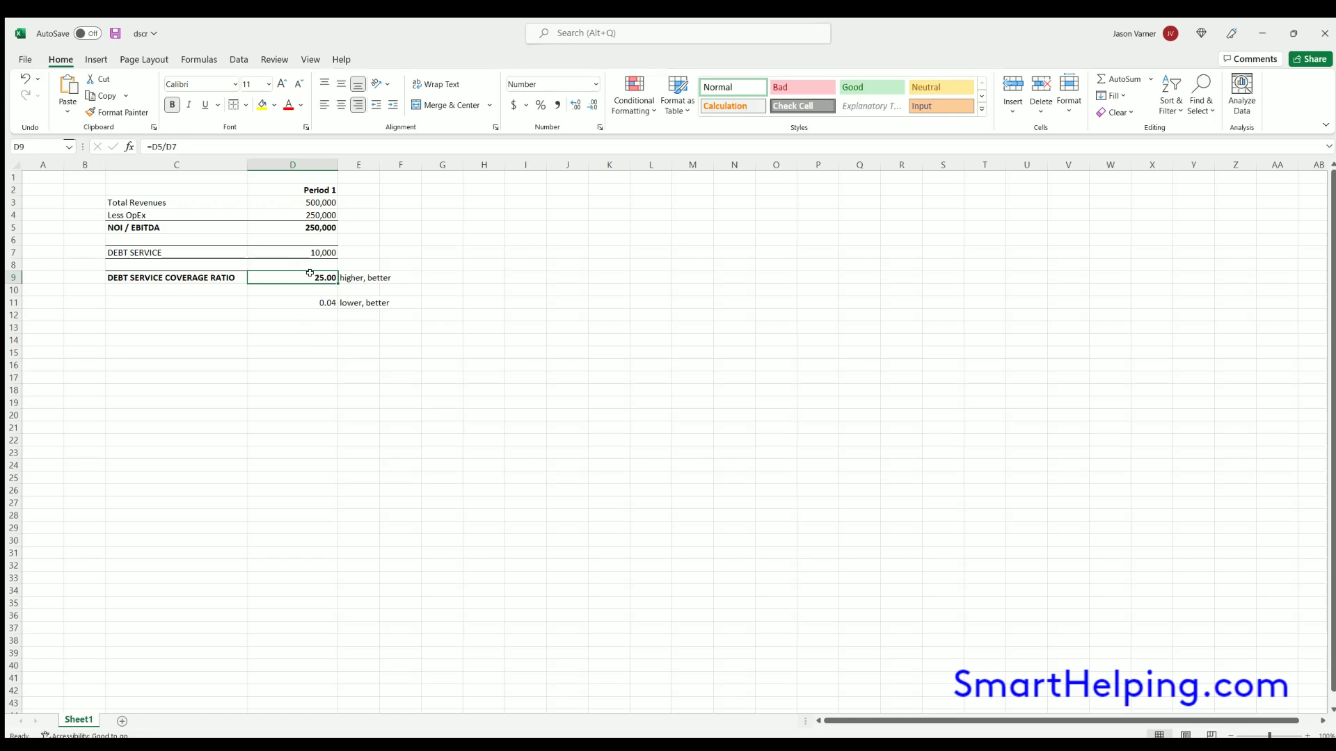
- Label the reverse ratio row 'DEBT to Income'
{"action": "left_click", "coordinate": [179, 297]}
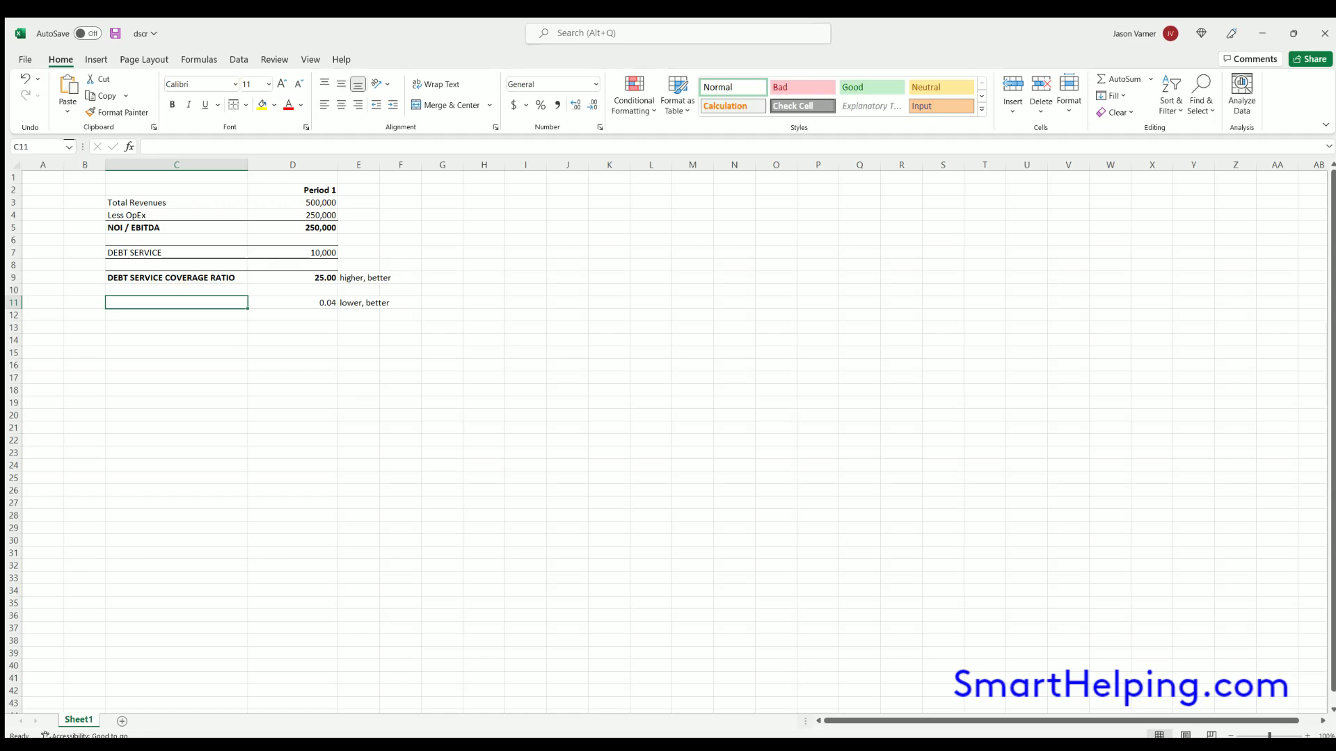
{"action": "type", "text": "DE"}
{"action": "key", "text": "BackSpace"}
{"action": "key", "text": "BackSpace"}
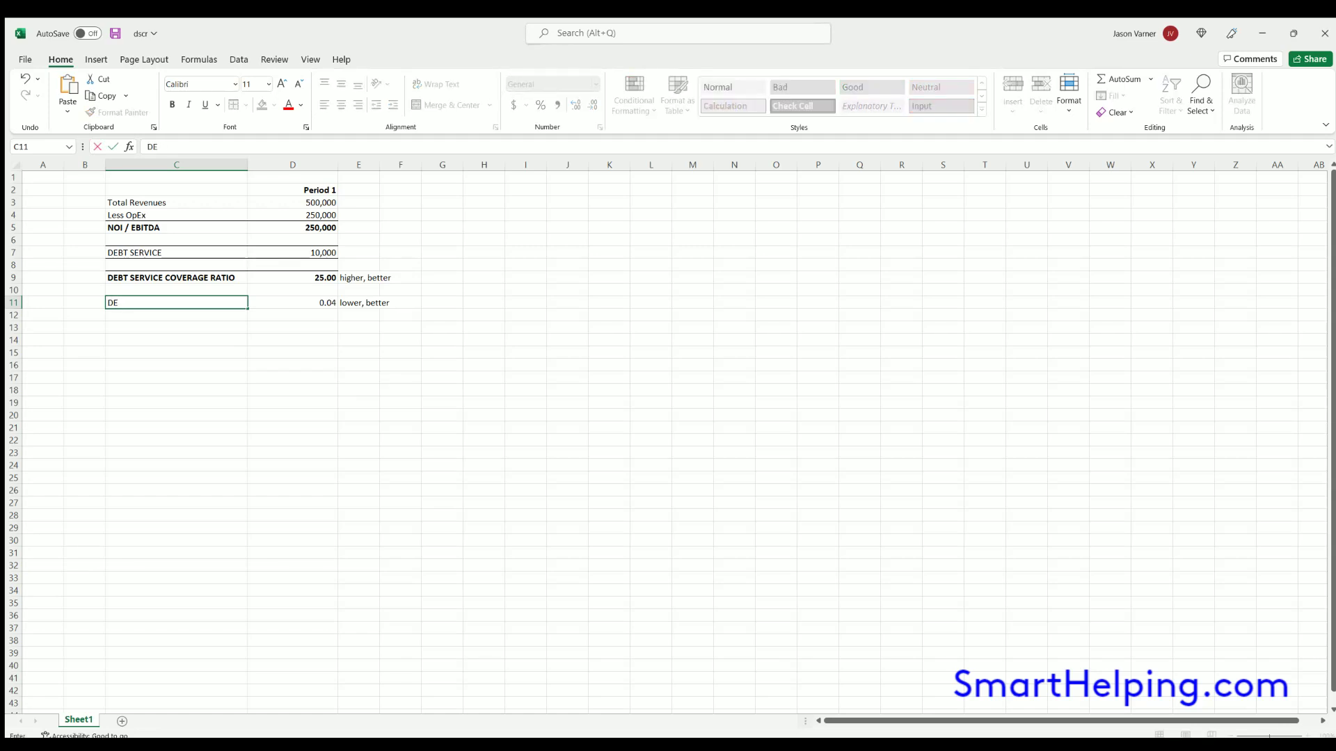
{"action": "type", "text": "BT to Income"}
{"action": "key", "text": "Return"}
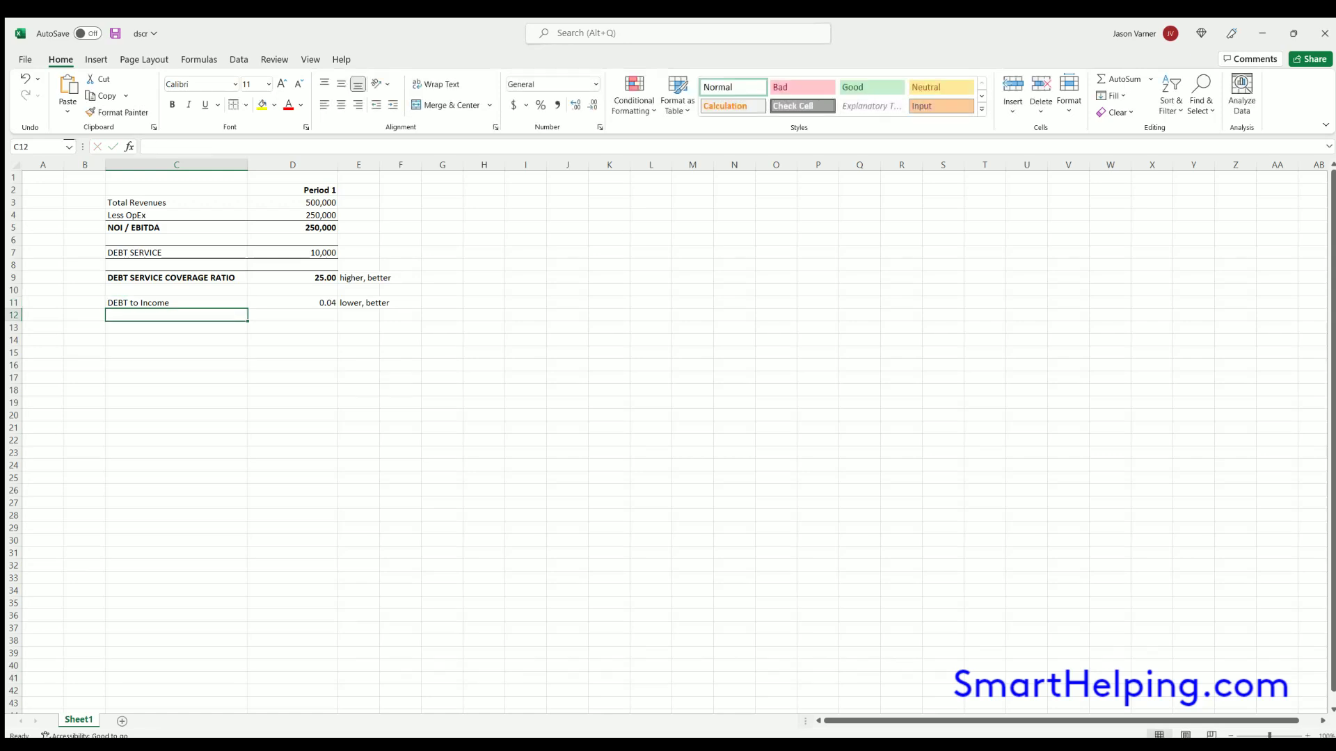
{"action": "double_click", "coordinate": [318, 301]}
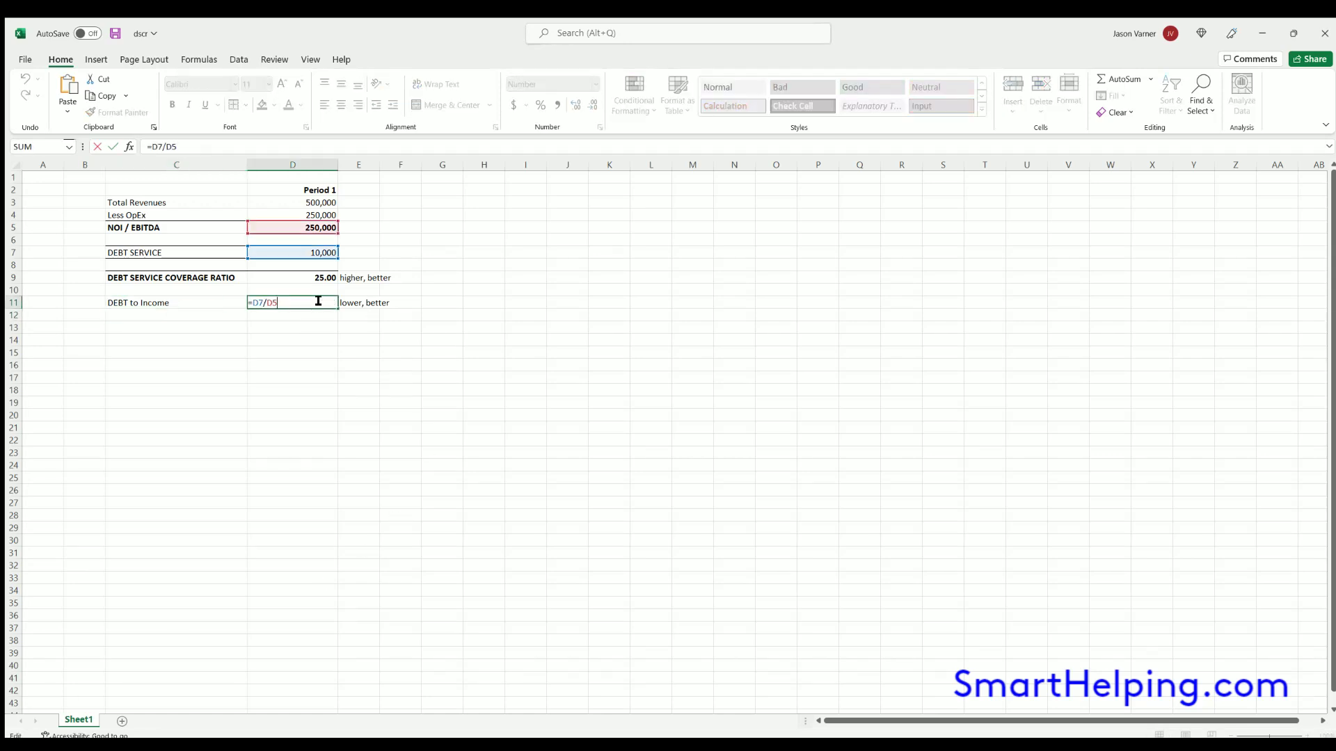
{"action": "key", "text": "Return"}
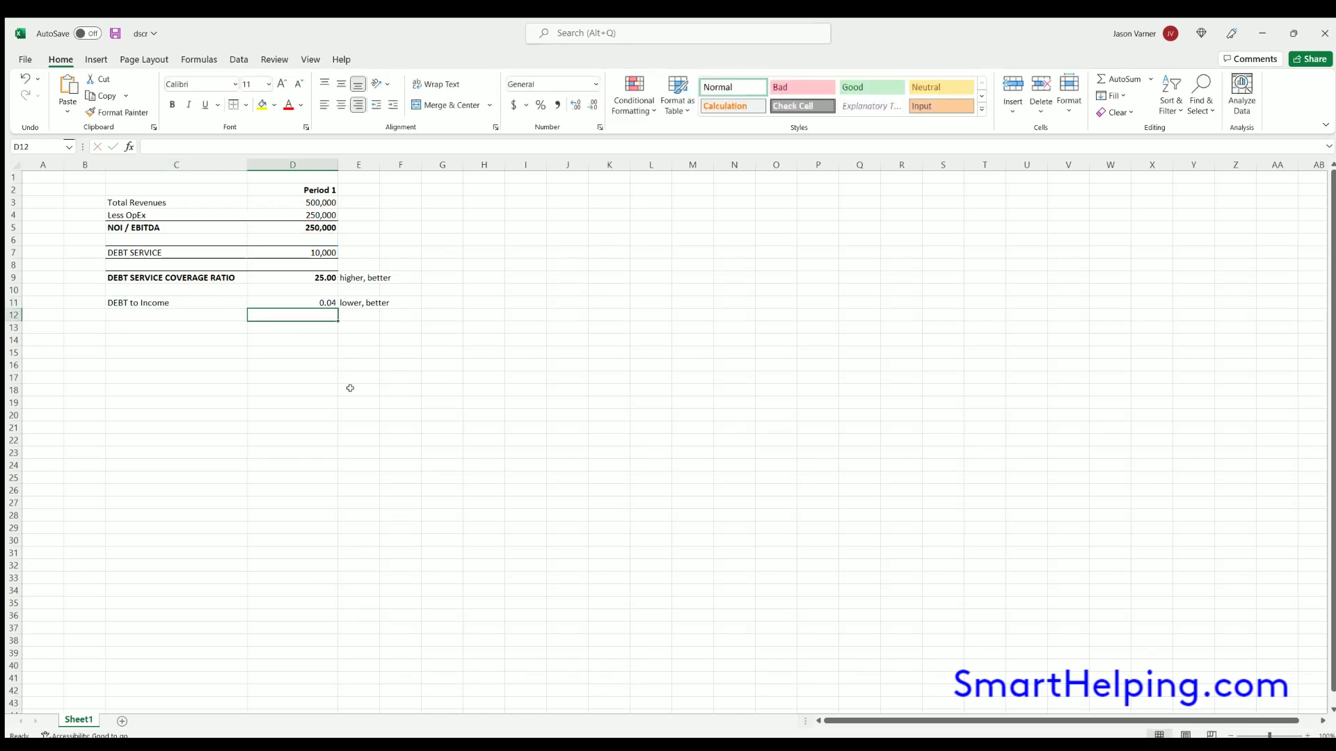
{"action": "left_click", "coordinate": [174, 300]}
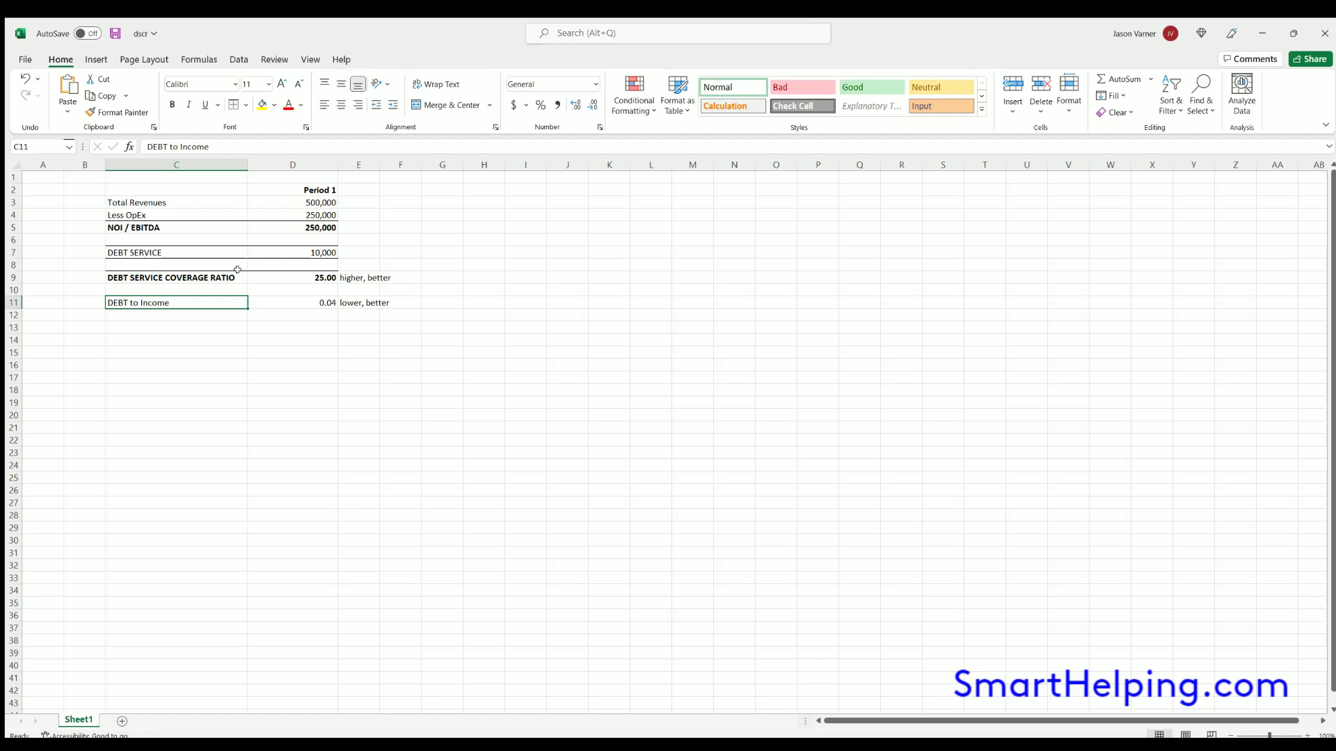
- Save the workbook and give the coverage ratio row C9:D9 a grey fill
{"action": "left_click", "coordinate": [111, 34]}
{"action": "left_click_drag", "start_coordinate": [174, 278], "coordinate": [300, 277]}
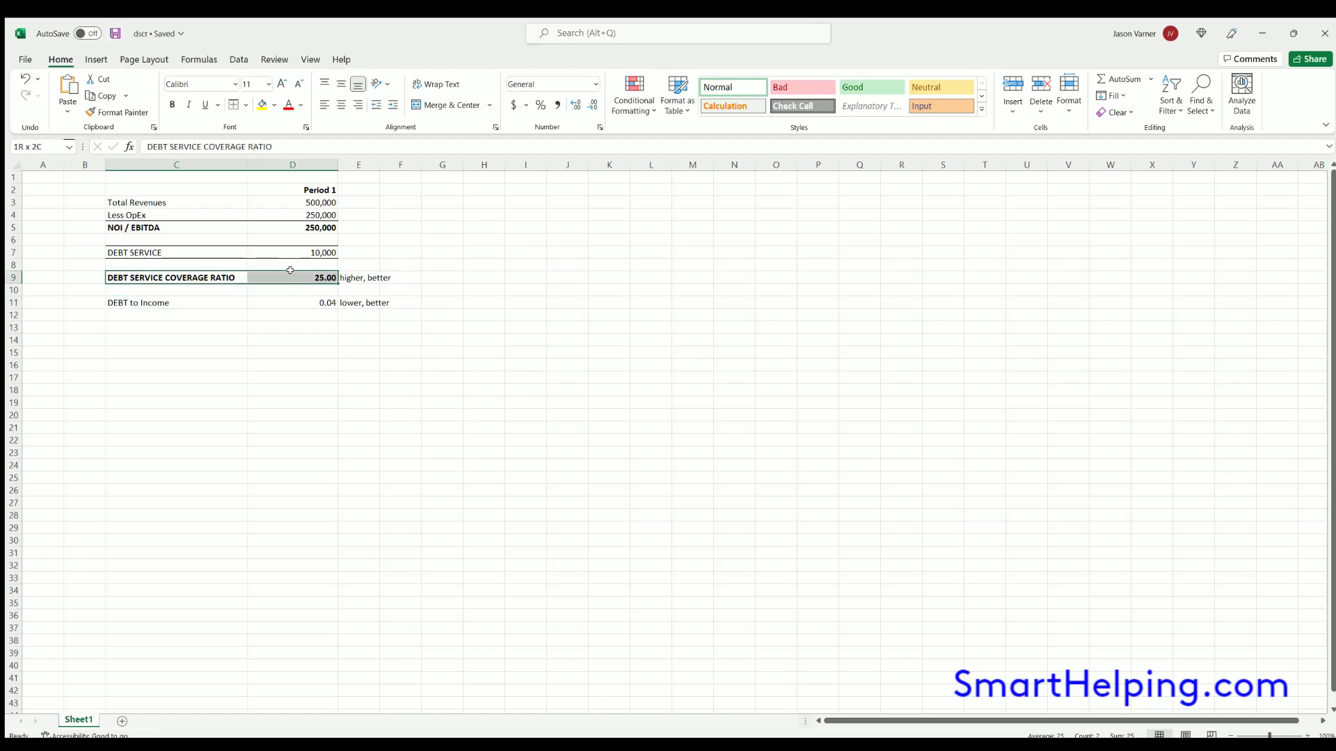
{"action": "left_click", "coordinate": [263, 106]}
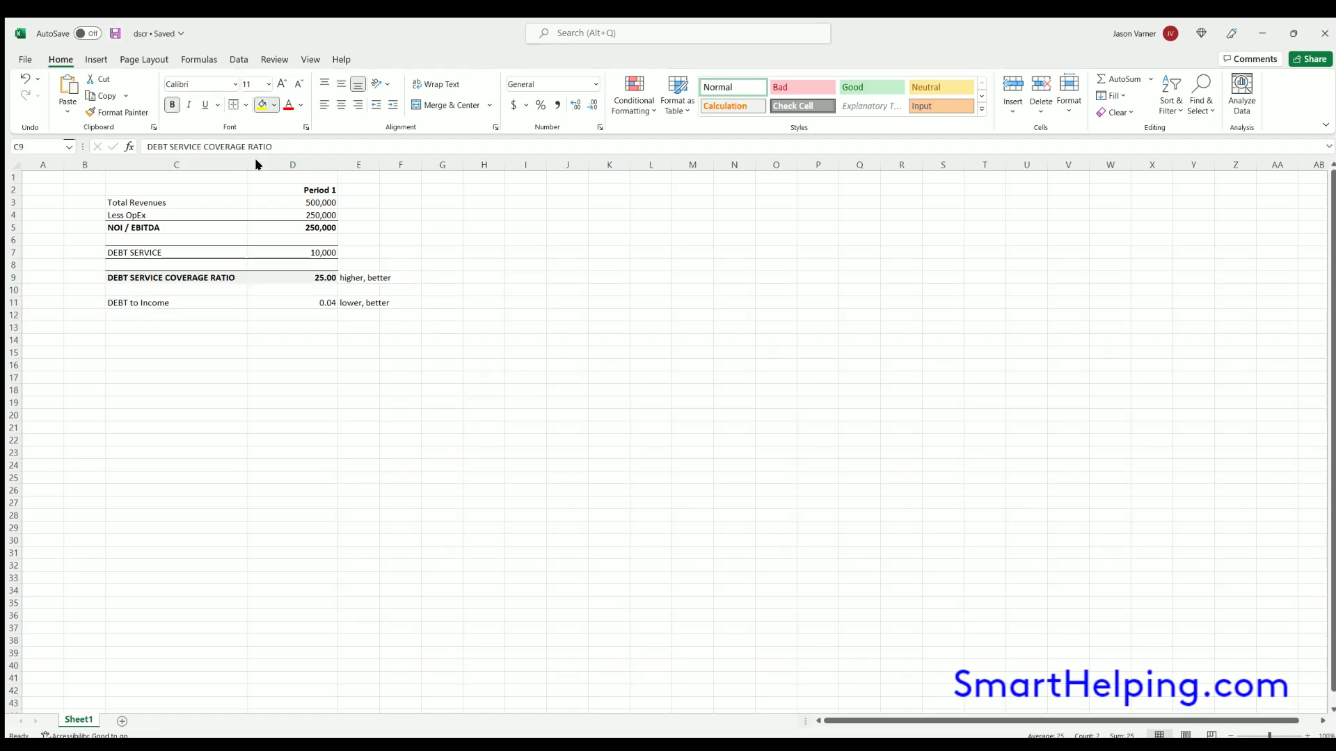
{"action": "left_click", "coordinate": [530, 349]}
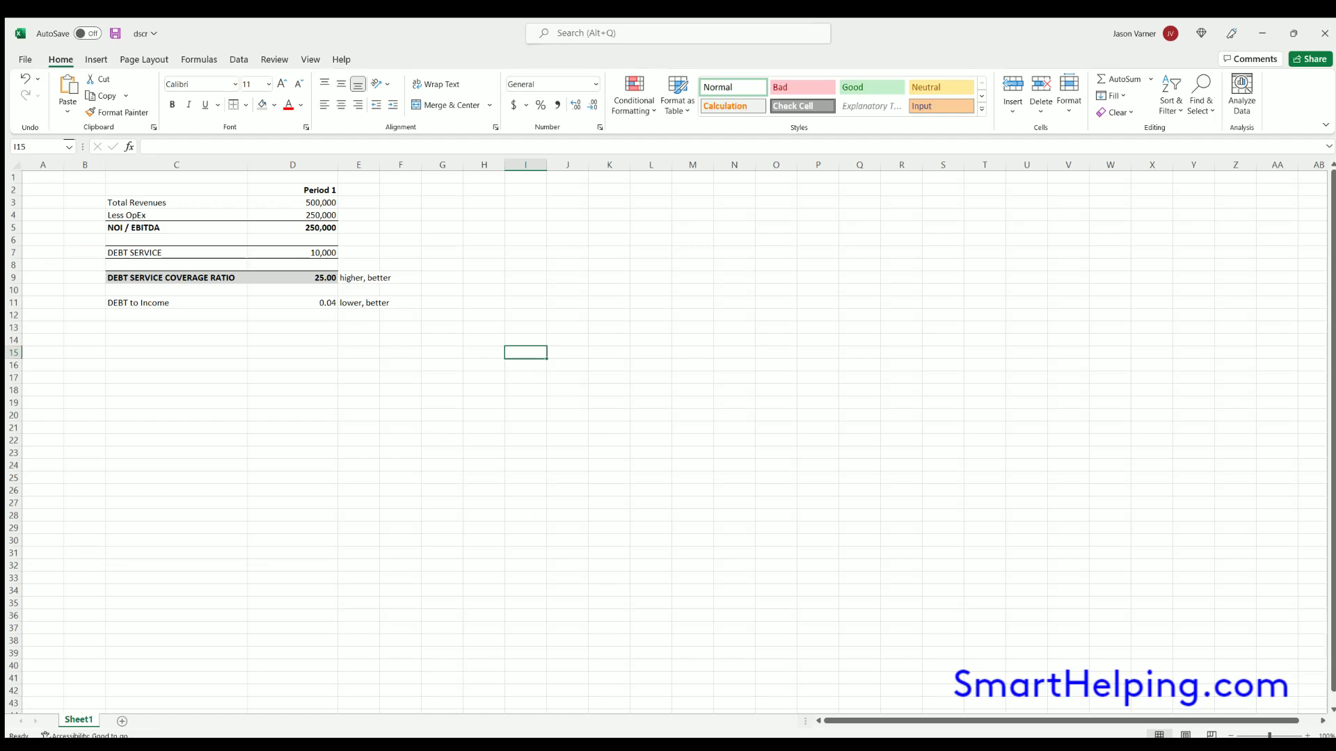
- Leave the DSCR table at its 25.00 coverage ratio and bring up the SmartHelping Financial Models page in Chrome
{"action": "left_click", "coordinate": [400, 359]}
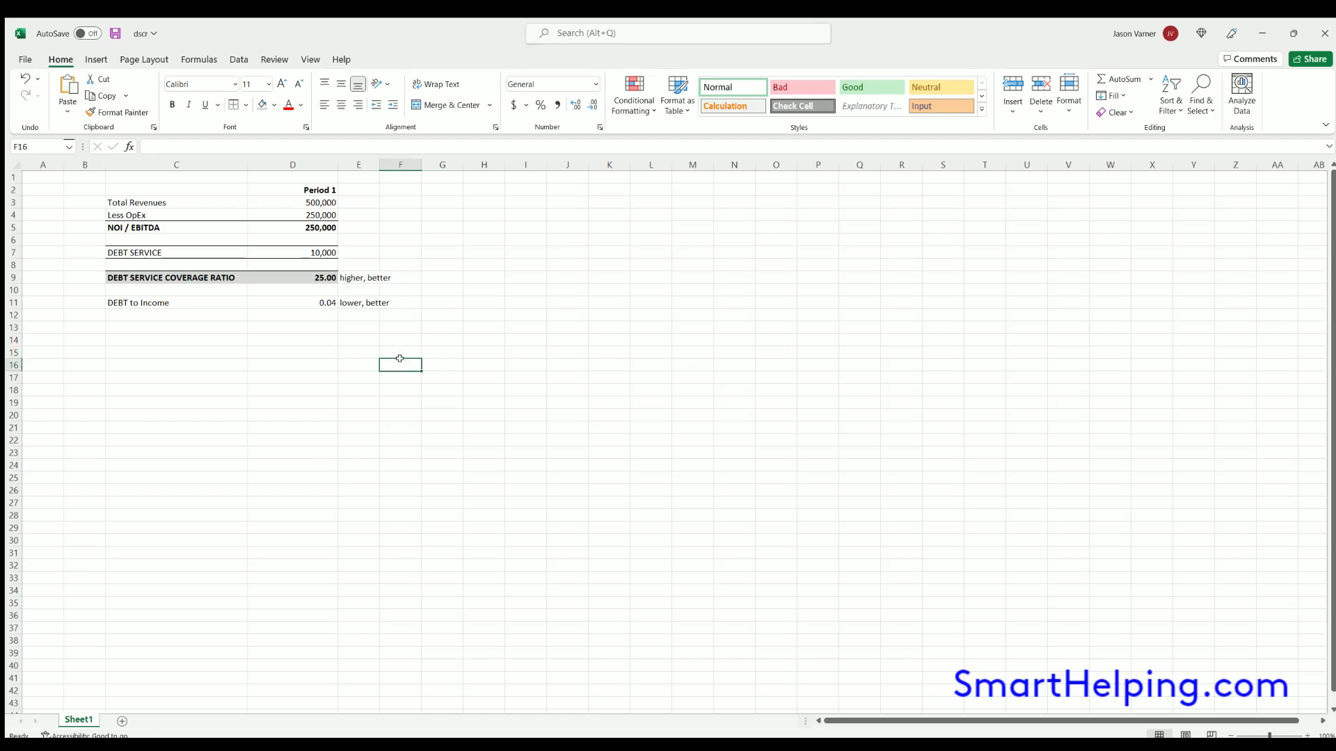
{"action": "left_click", "coordinate": [479, 483]}
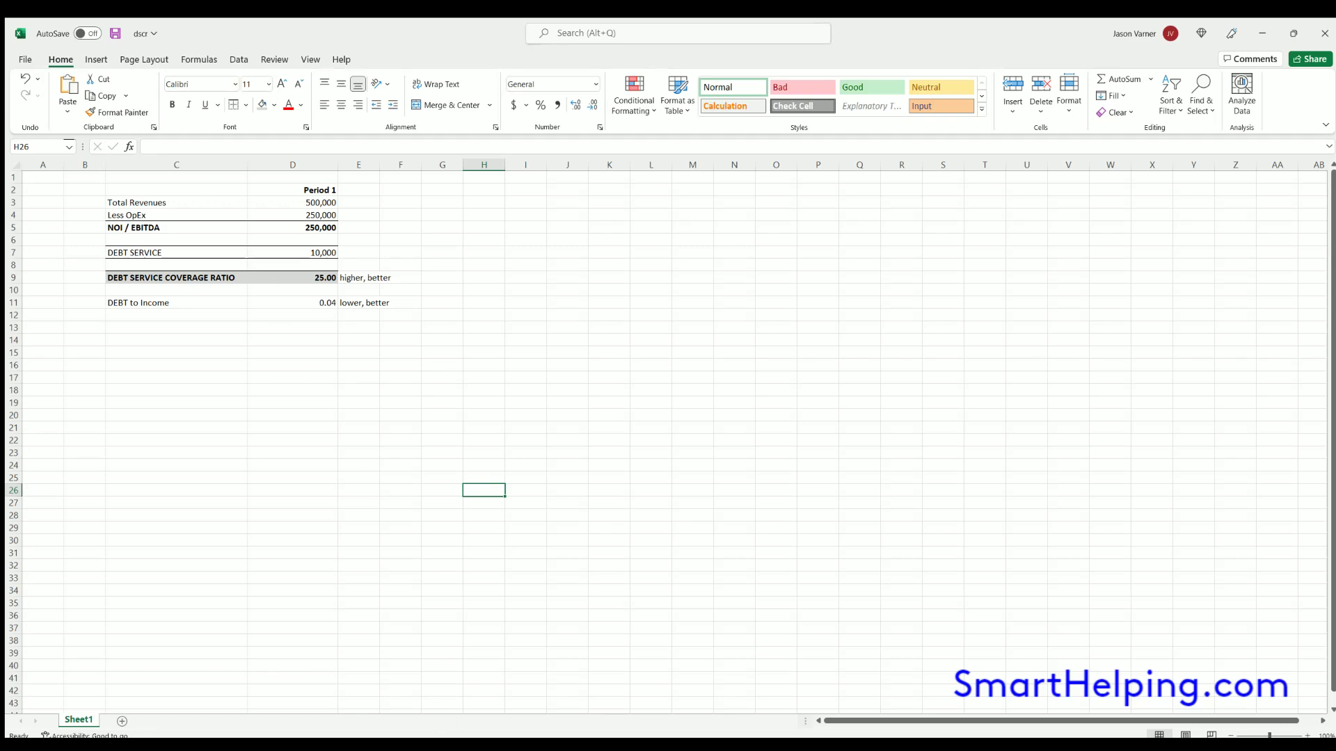
{"action": "left_click", "coordinate": [493, 736]}
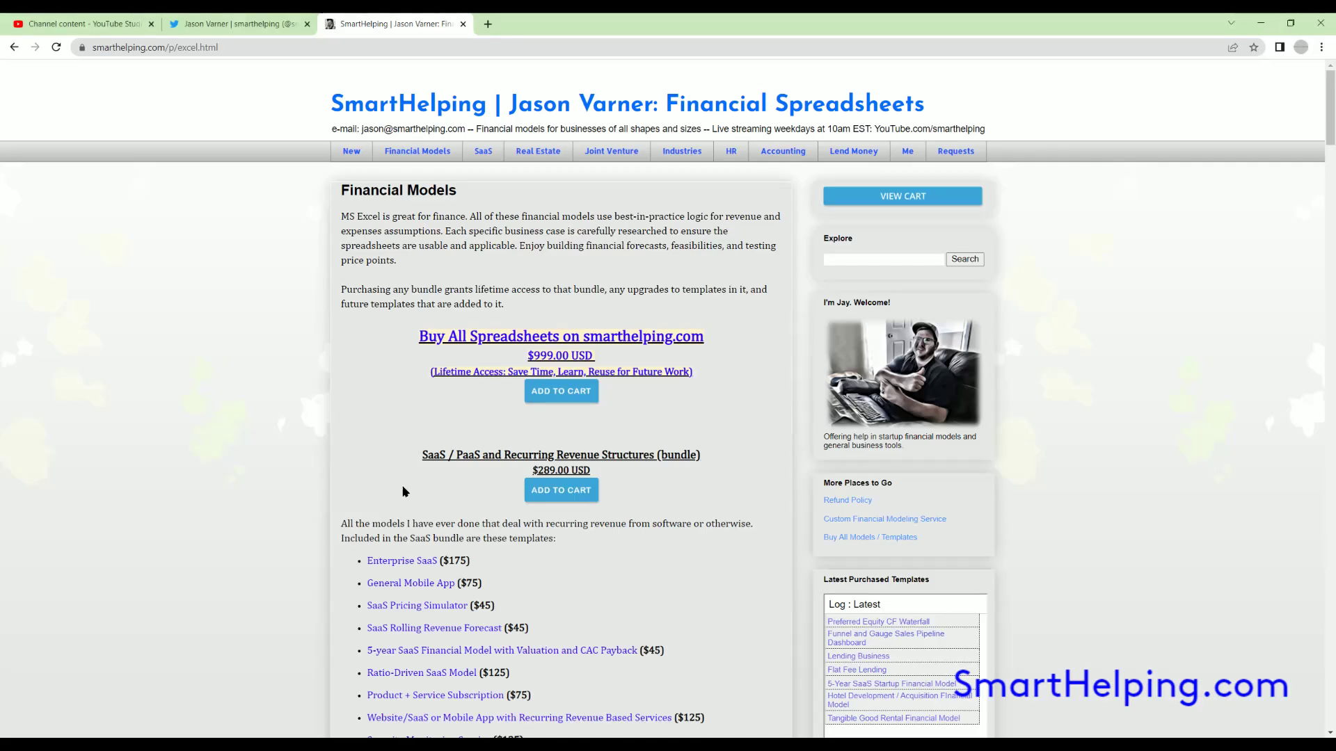
{"action": "scroll", "coordinate": [404, 452], "scroll_direction": "down", "scroll_amount": 3}
{"action": "left_click_drag", "start_coordinate": [394, 300], "coordinate": [622, 565]}
{"action": "scroll", "coordinate": [432, 264], "scroll_direction": "down", "scroll_amount": 6}
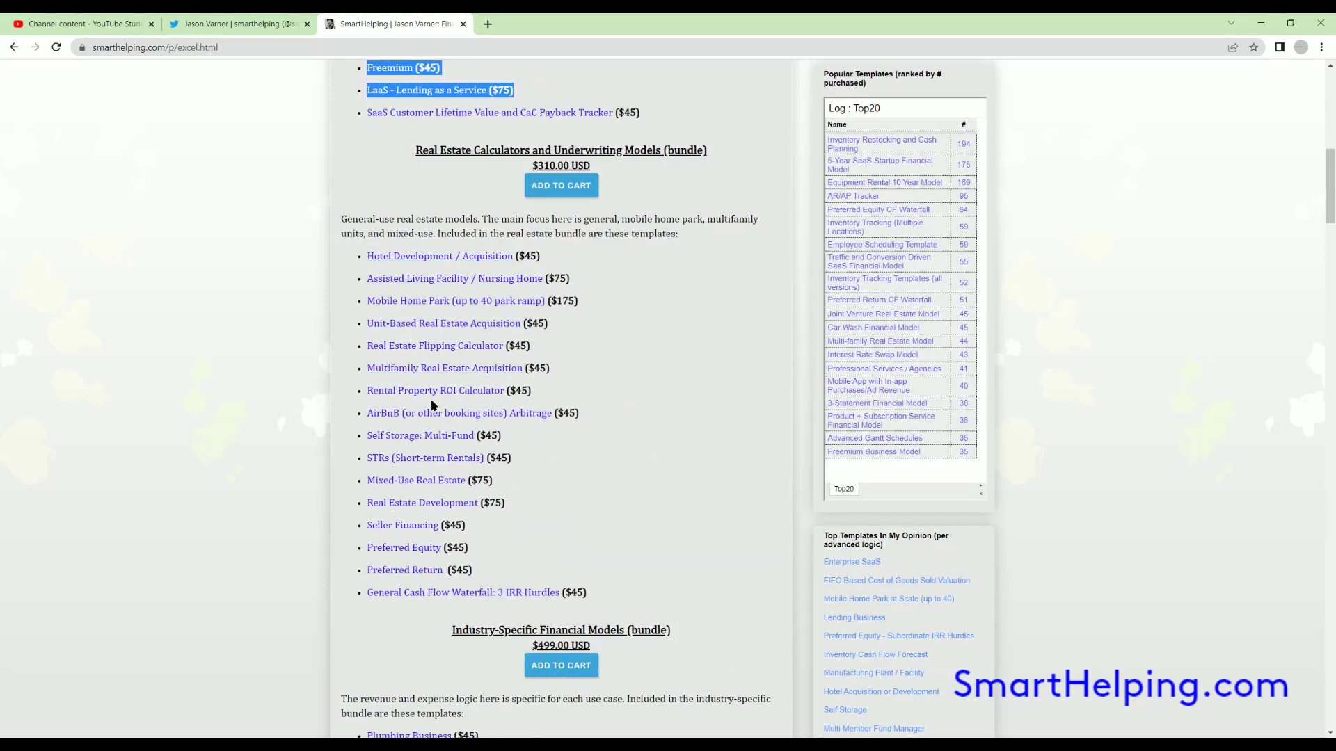
{"action": "left_click", "coordinate": [565, 471]}
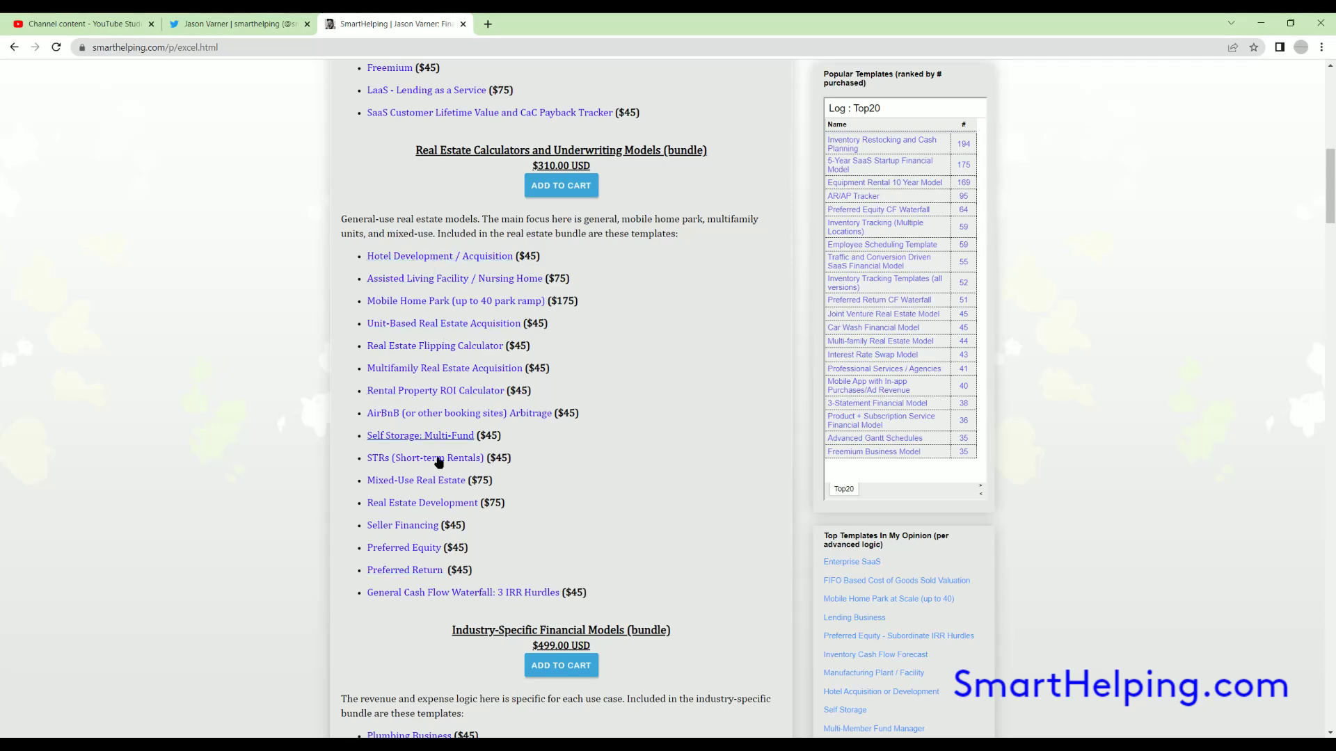
{"action": "scroll", "coordinate": [534, 487], "scroll_direction": "down", "scroll_amount": 3}
{"action": "scroll", "coordinate": [533, 489], "scroll_direction": "down", "scroll_amount": 3}
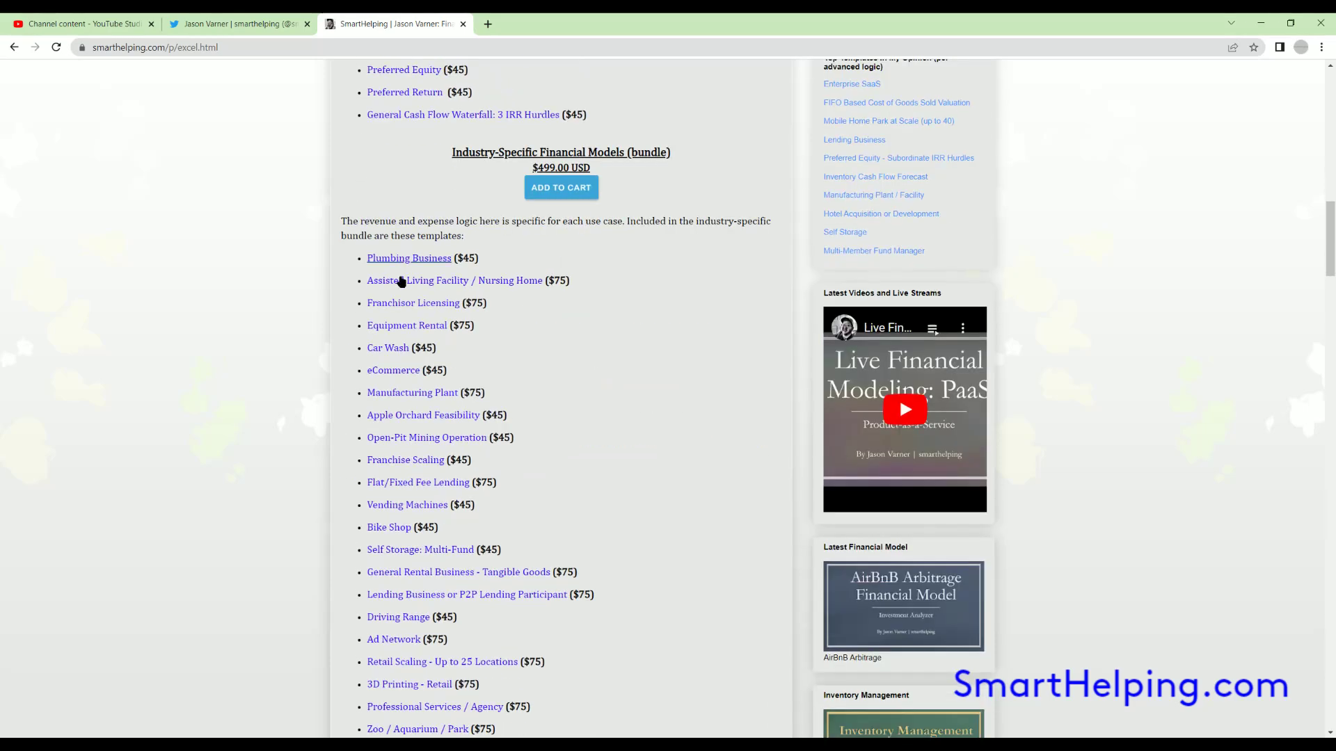
{"action": "scroll", "coordinate": [404, 375], "scroll_direction": "down", "scroll_amount": 12}
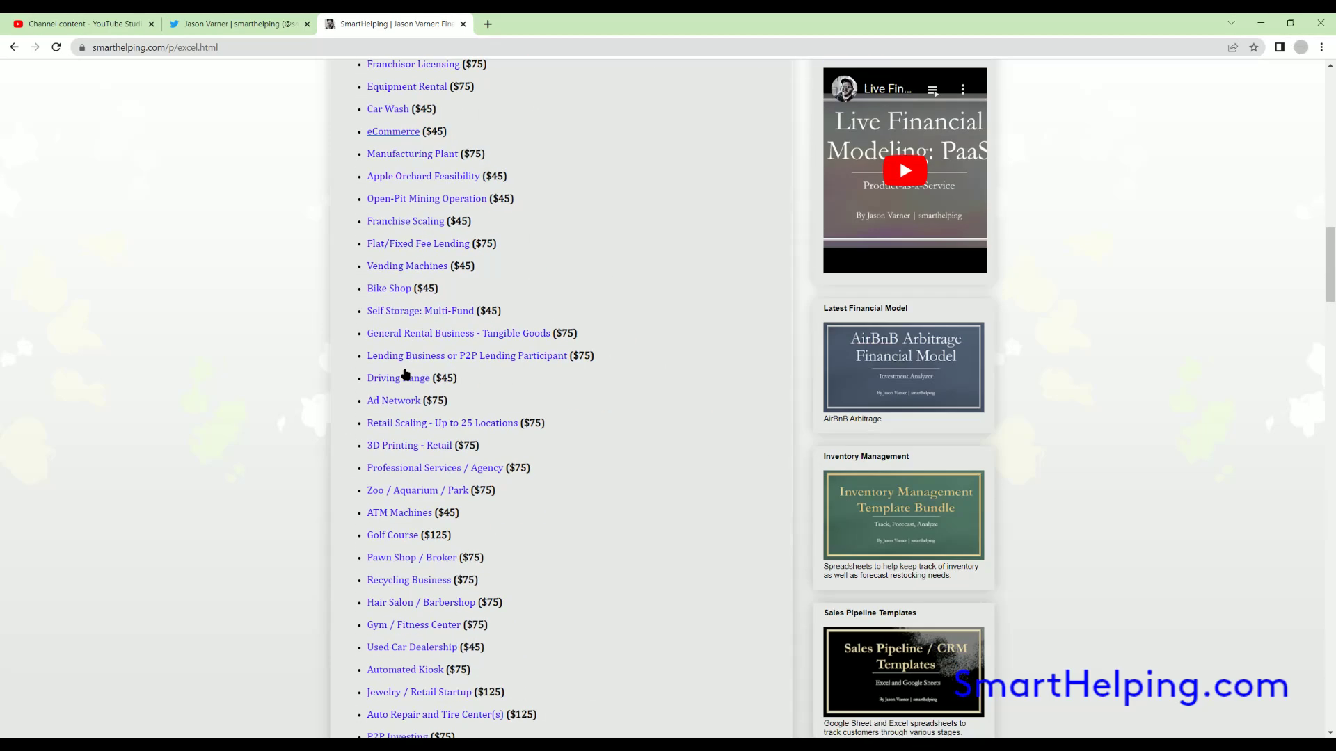
{"action": "triple_click", "coordinate": [420, 283]}
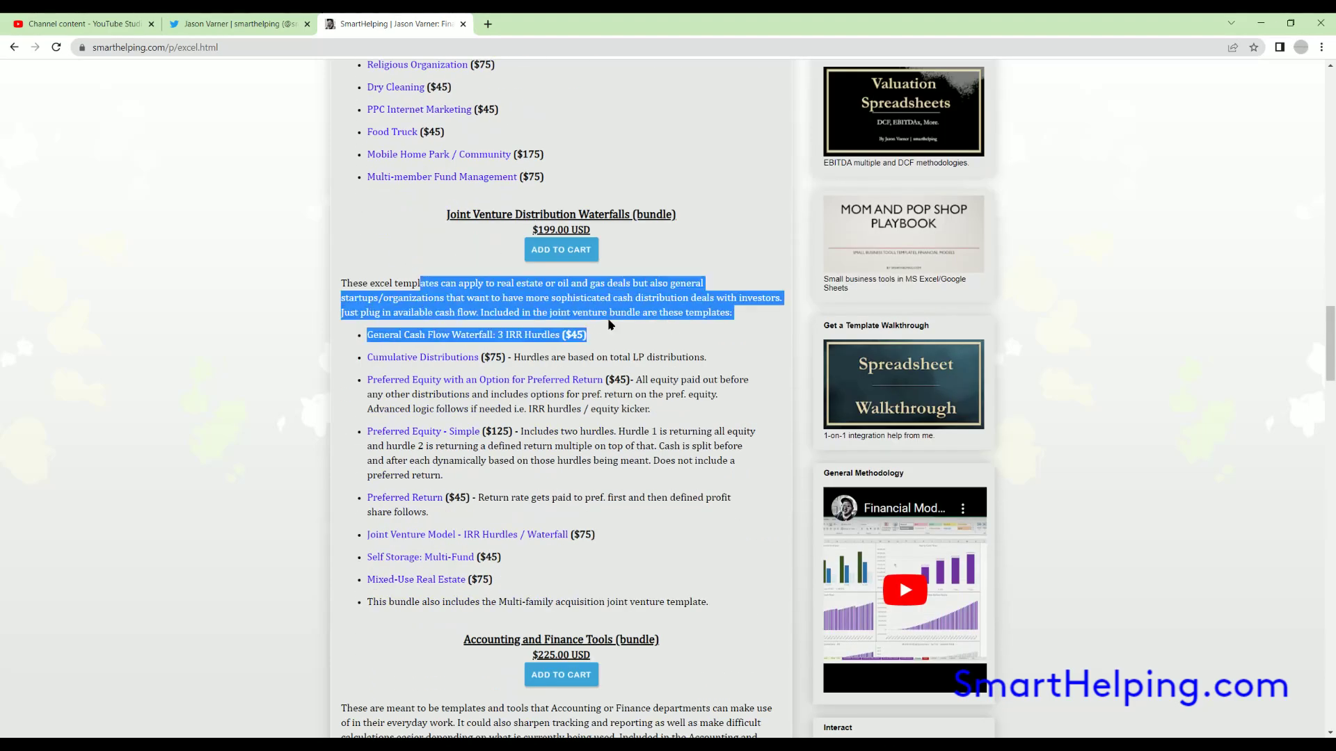
{"action": "left_click", "coordinate": [645, 352]}
{"action": "scroll", "coordinate": [450, 418], "scroll_direction": "down", "scroll_amount": 6}
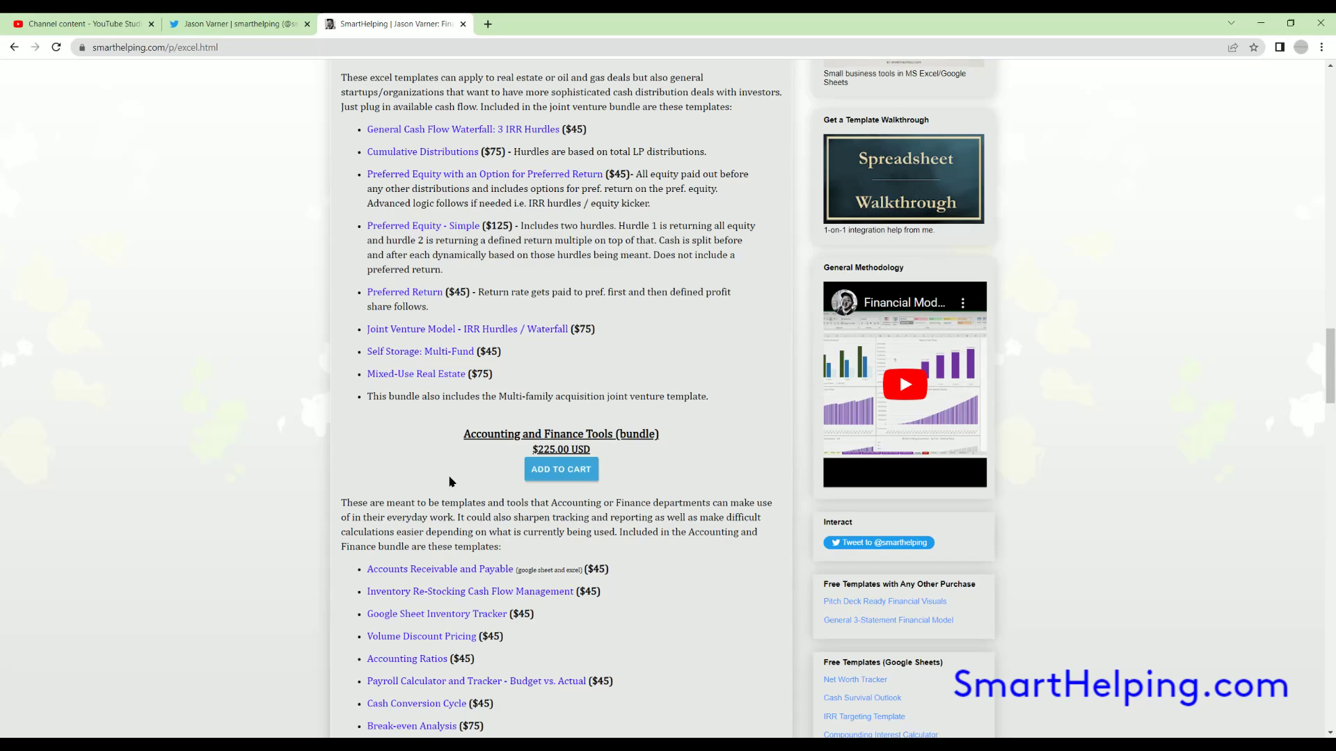
{"action": "left_click_drag", "start_coordinate": [558, 249], "coordinate": [421, 244]}
{"action": "left_click", "coordinate": [507, 278]}
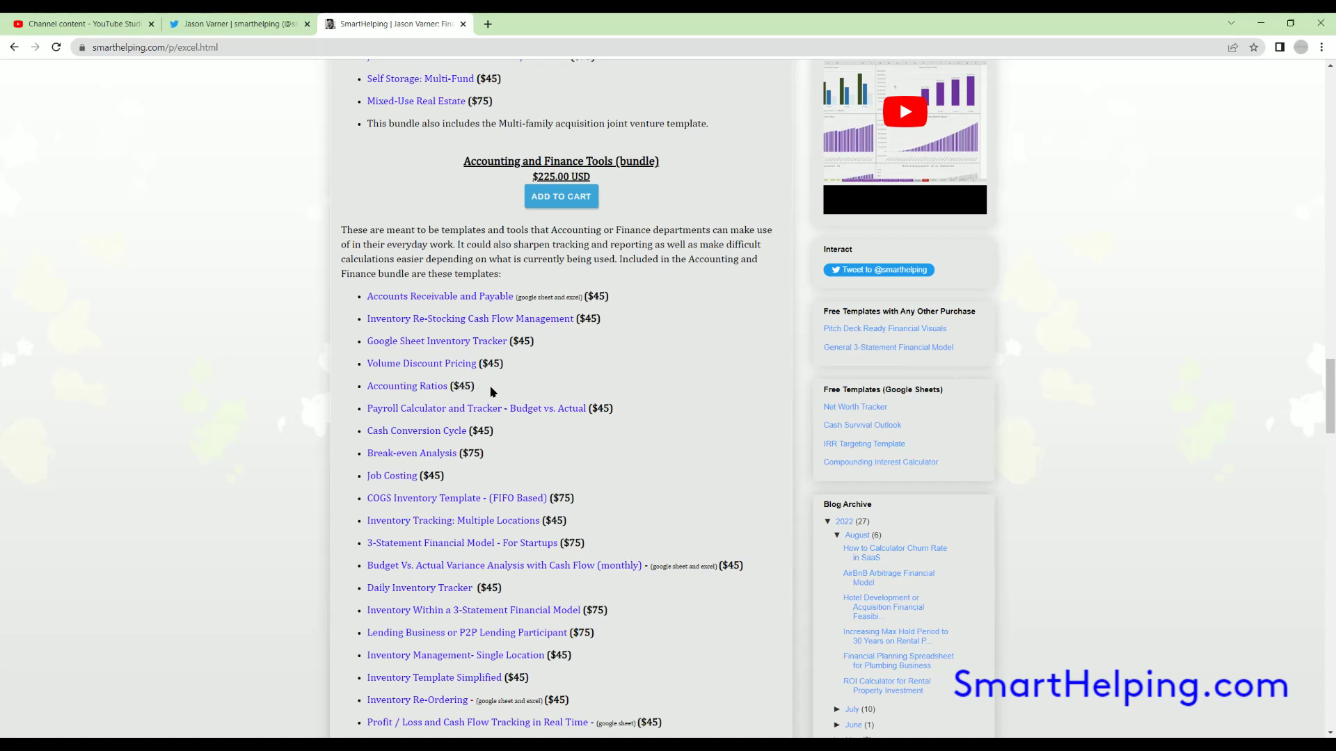
{"action": "left_click_drag", "start_coordinate": [471, 386], "coordinate": [369, 386]}
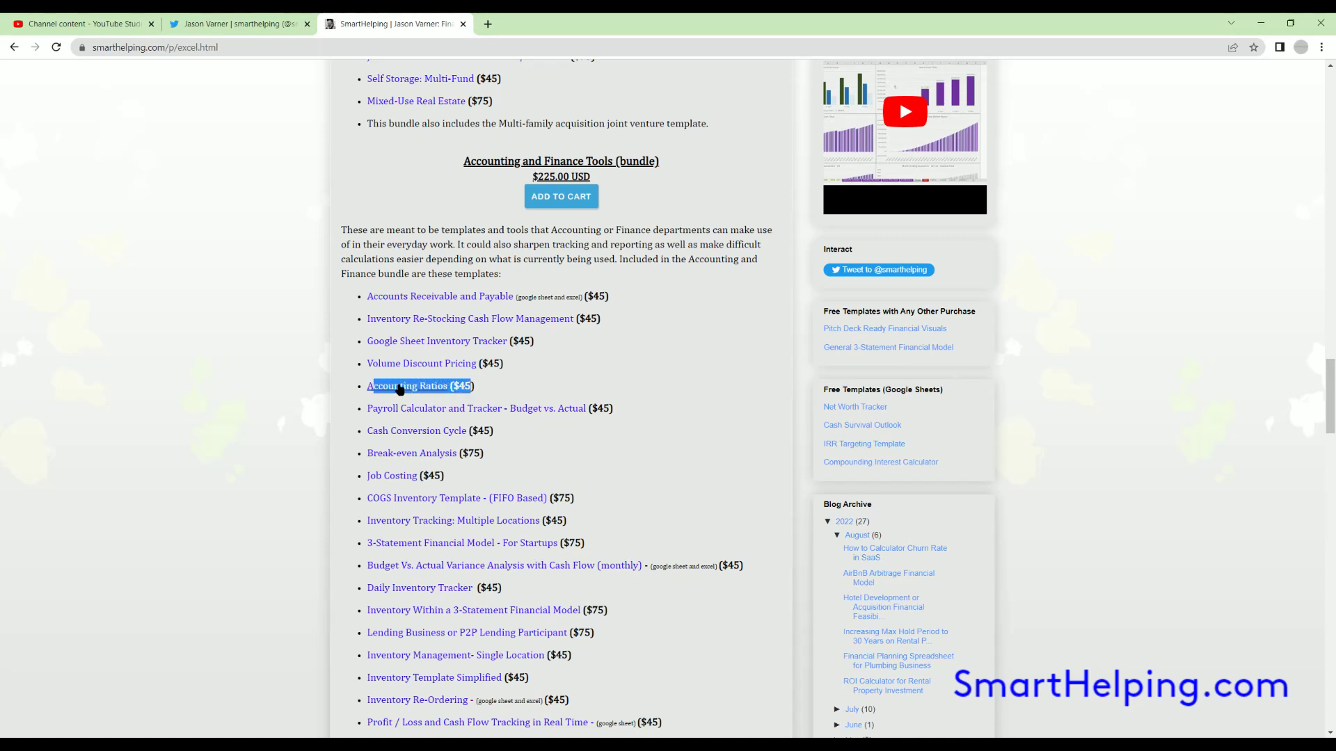
{"action": "left_click", "coordinate": [457, 384]}
{"action": "left_click_drag", "start_coordinate": [466, 386], "coordinate": [416, 386]}
{"action": "left_click", "coordinate": [417, 387]}
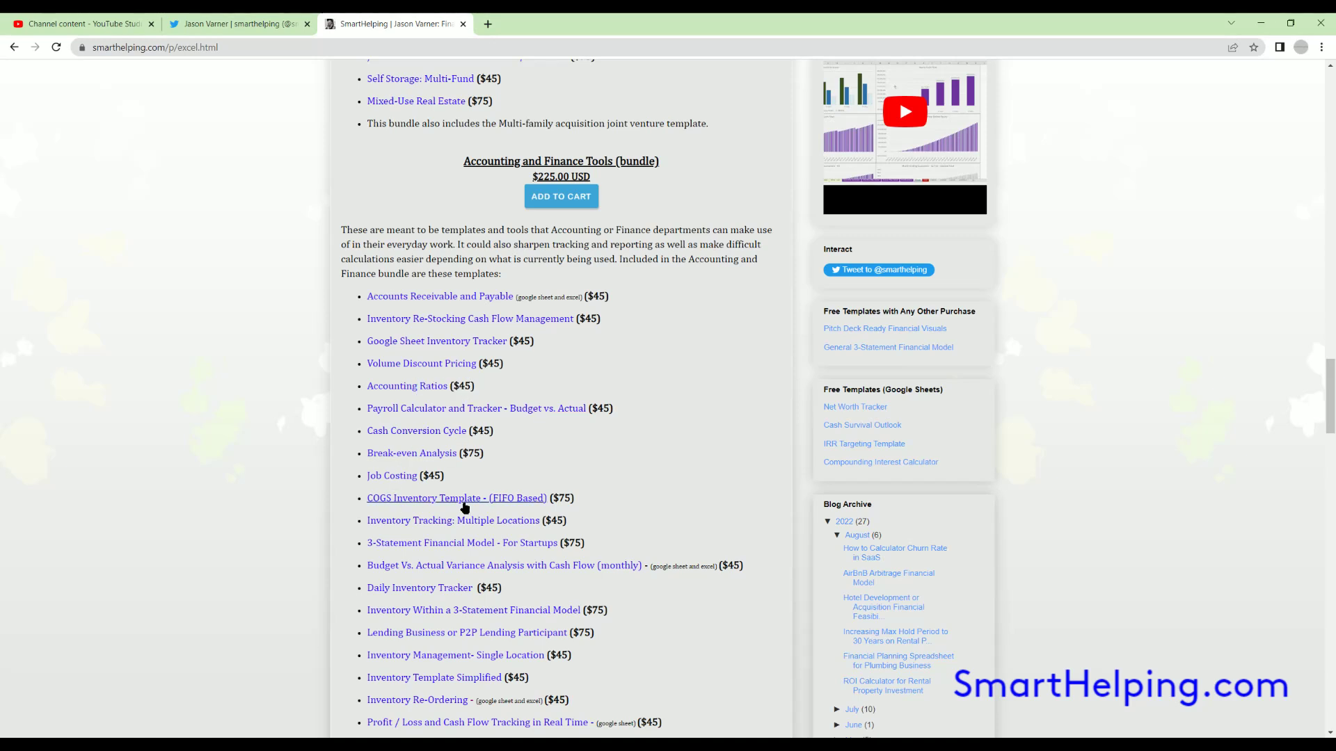
{"action": "scroll", "coordinate": [566, 498], "scroll_direction": "down", "scroll_amount": 3}
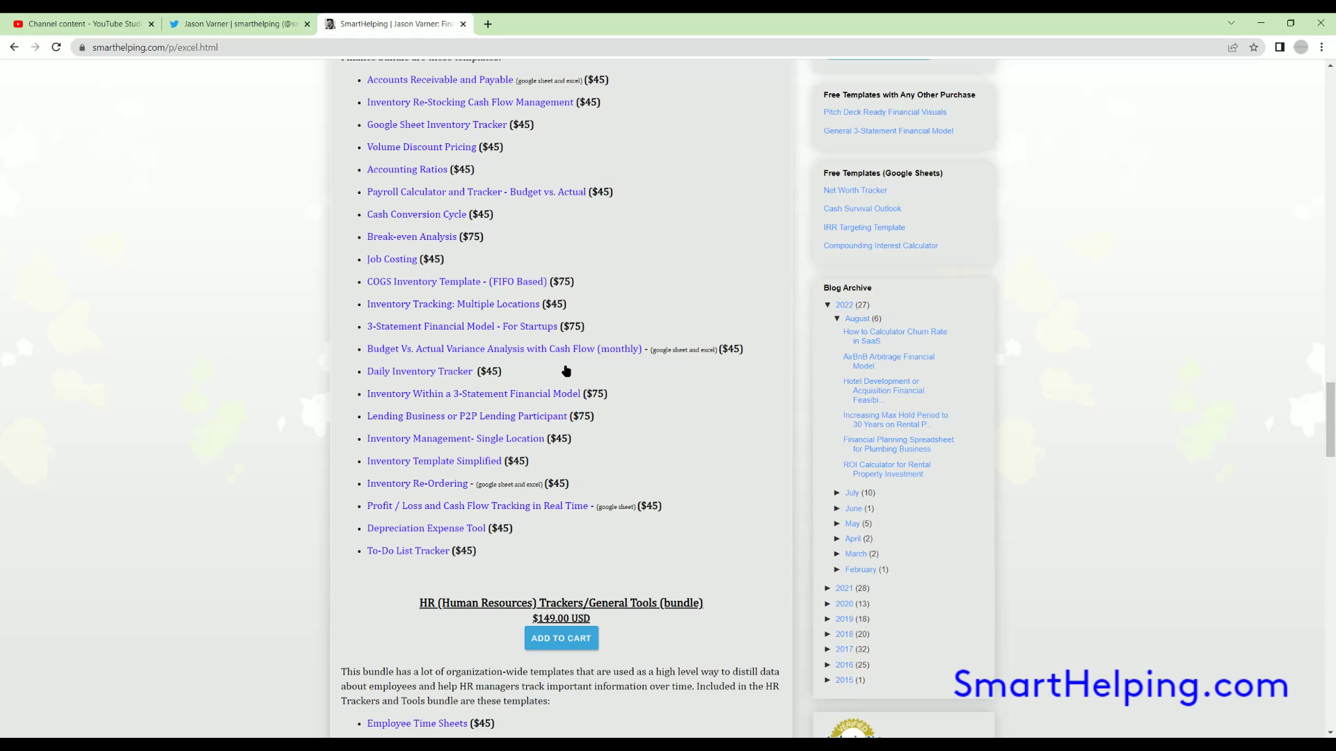
{"action": "left_click_drag", "start_coordinate": [561, 259], "coordinate": [437, 260]}
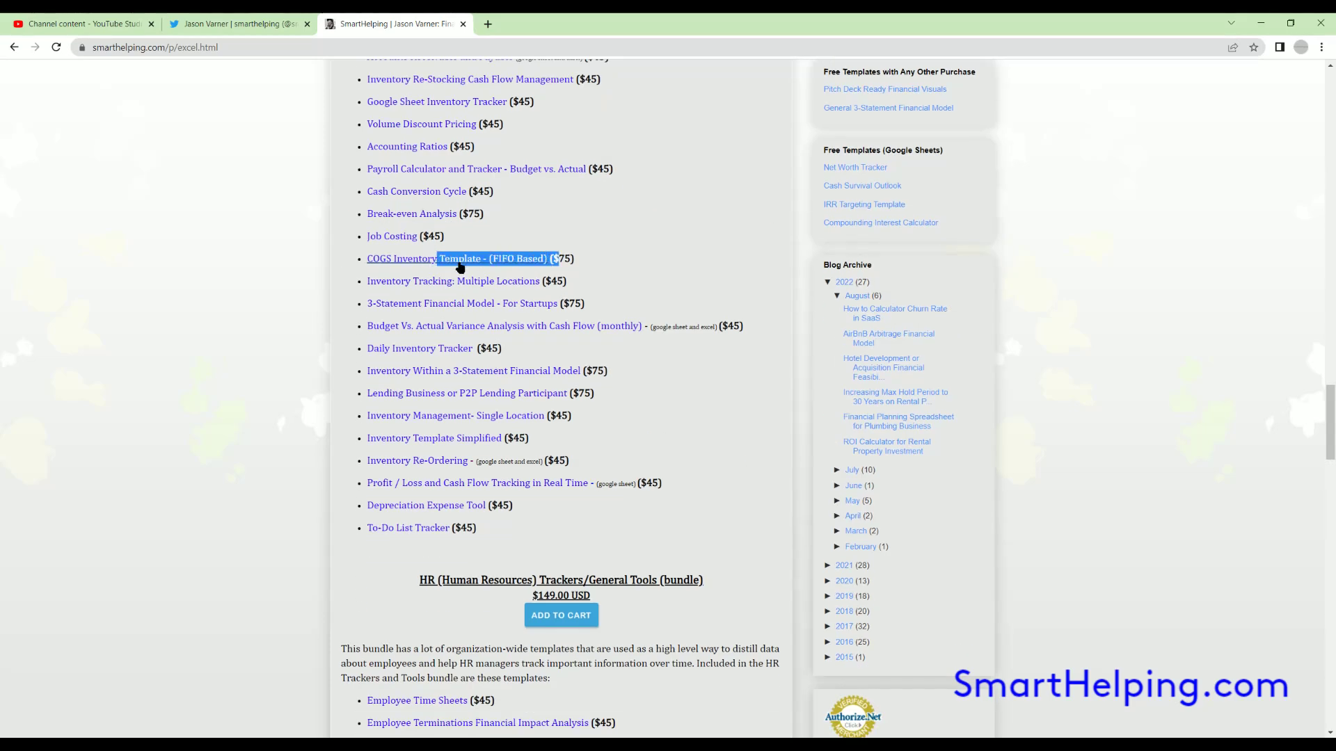
{"action": "left_click", "coordinate": [564, 256]}
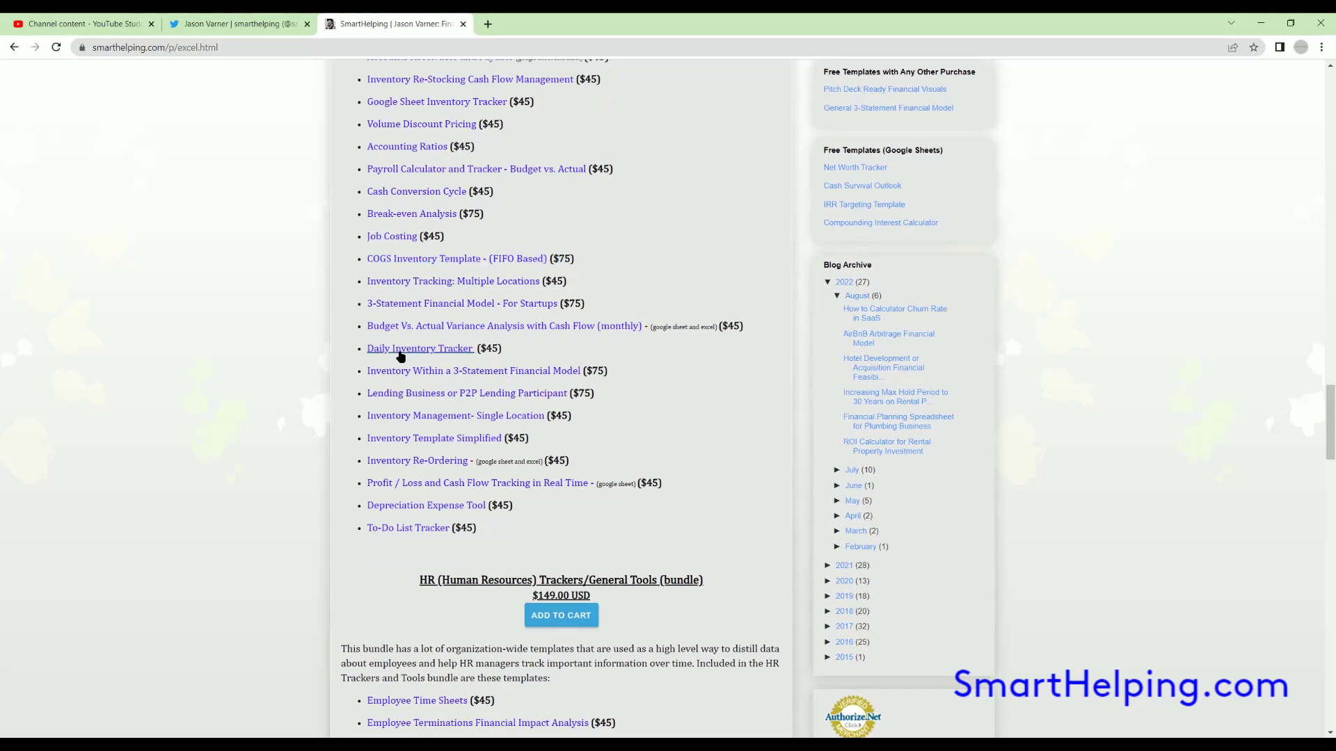
{"action": "scroll", "coordinate": [445, 378], "scroll_direction": "down", "scroll_amount": 6}
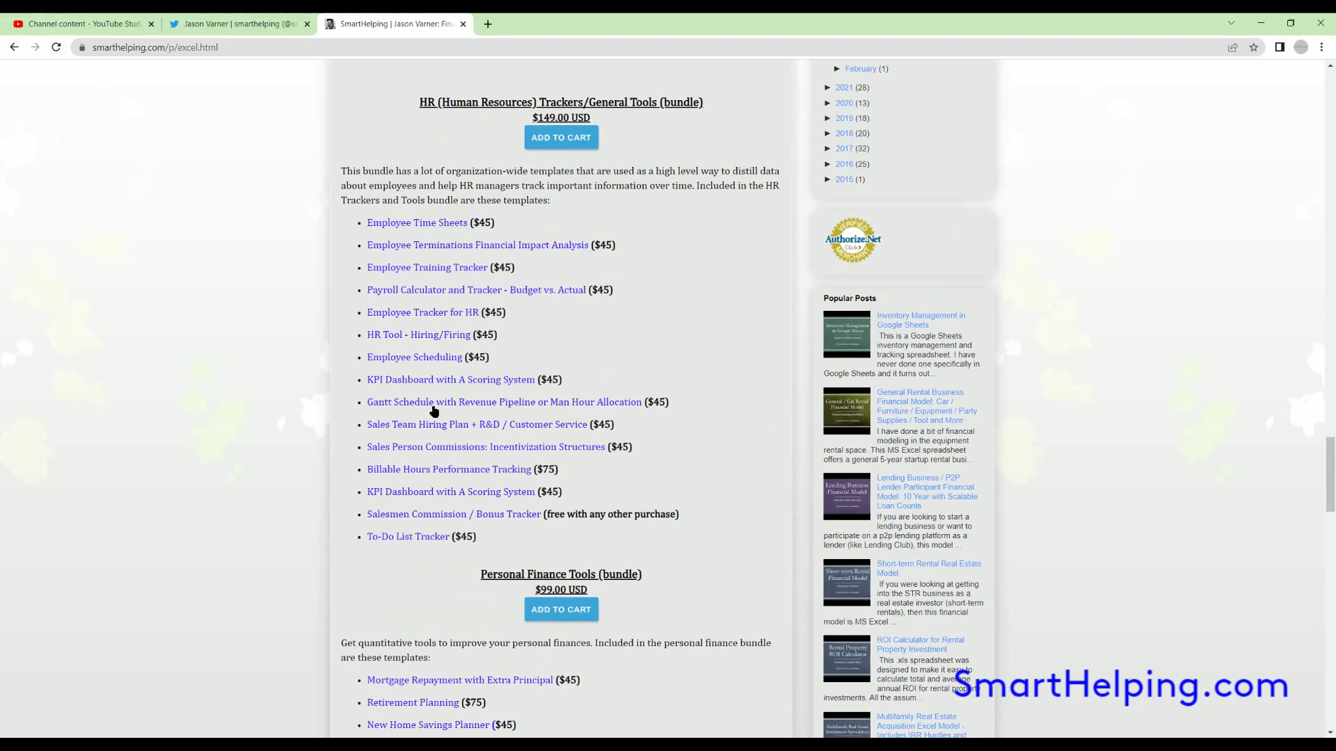
{"action": "scroll", "coordinate": [445, 432], "scroll_direction": "down", "scroll_amount": 15}
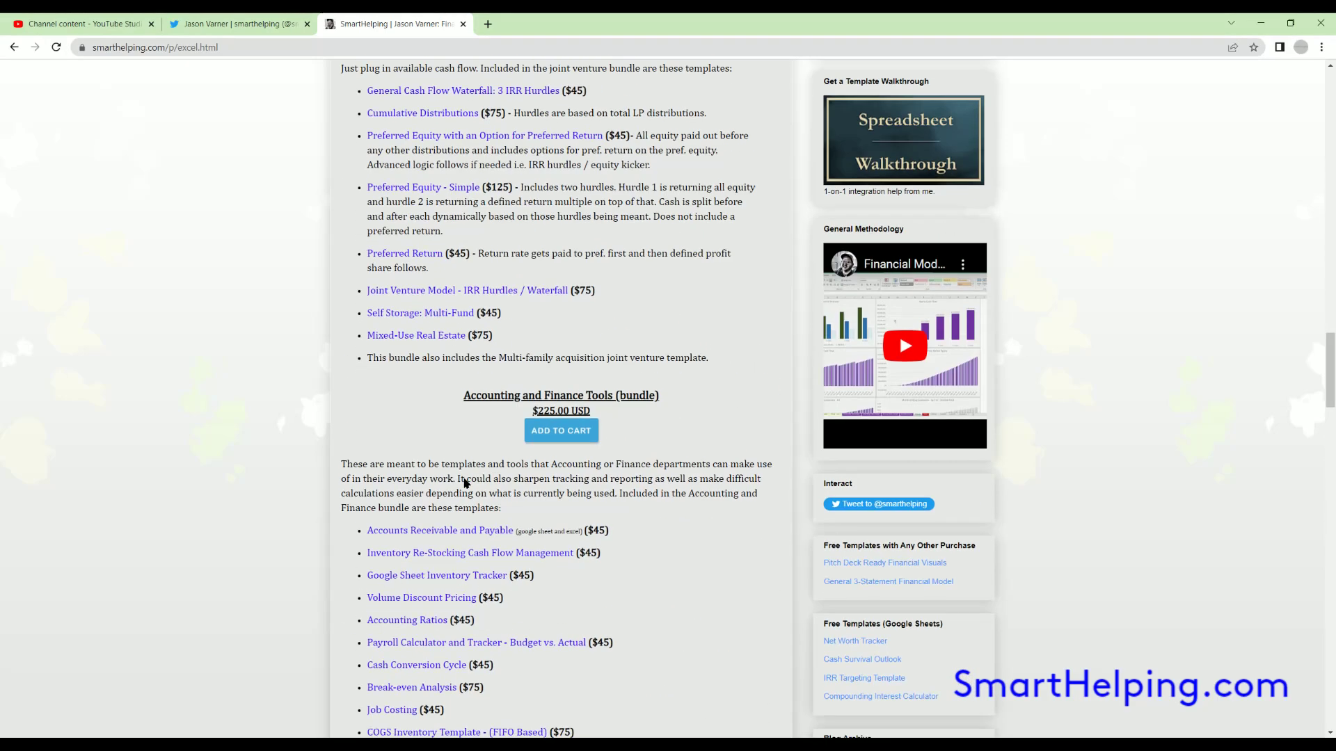
{"action": "scroll", "coordinate": [466, 484], "scroll_direction": "up", "scroll_amount": 20}
{"action": "left_click_drag", "start_coordinate": [420, 335], "coordinate": [574, 353]}
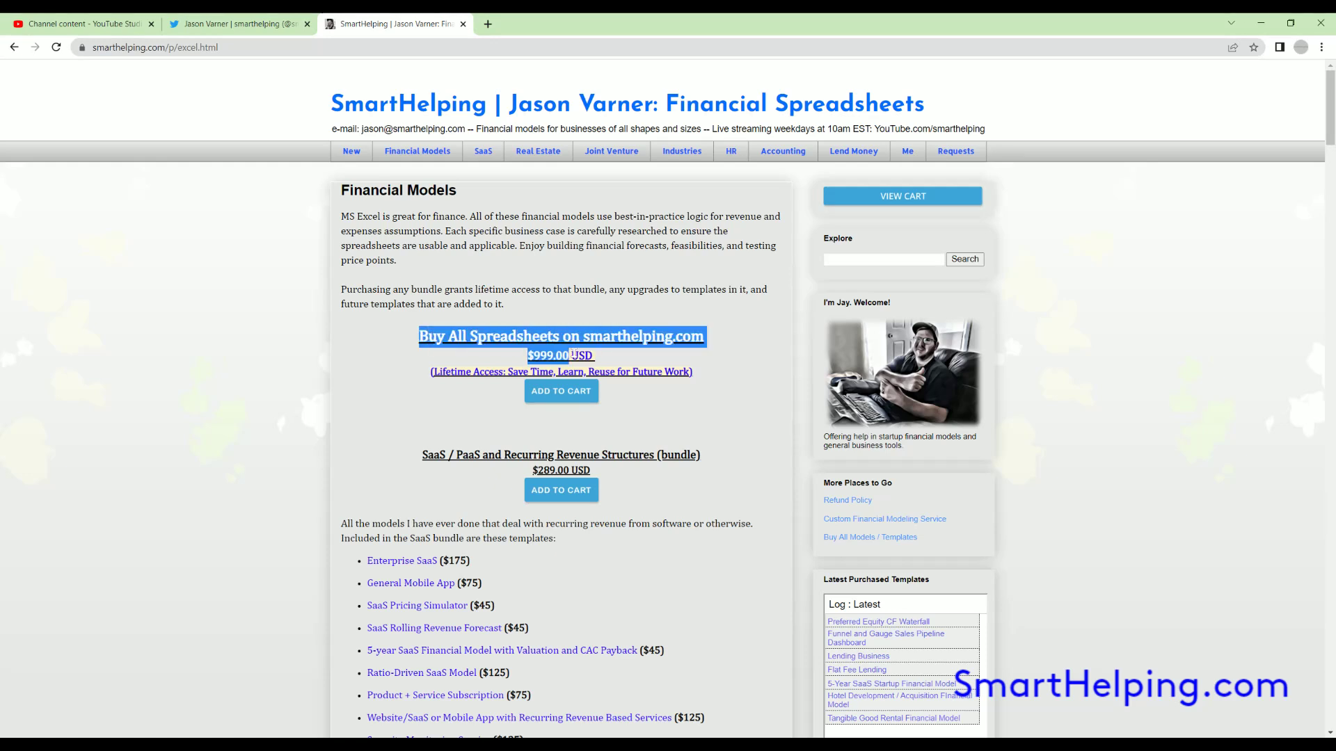
{"action": "left_click", "coordinate": [434, 376]}
{"action": "left_click_drag", "start_coordinate": [432, 373], "coordinate": [508, 382]}
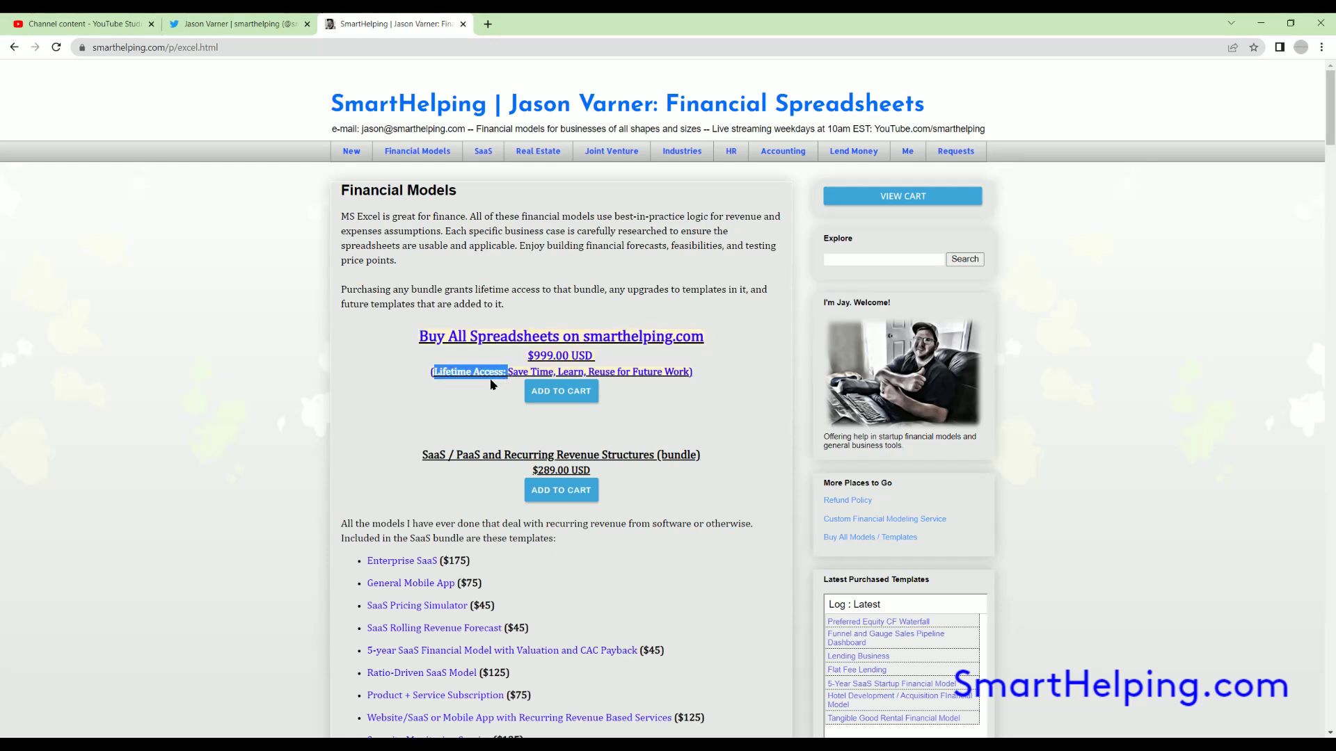
{"action": "left_click_drag", "start_coordinate": [532, 356], "coordinate": [564, 356]}
{"action": "left_click", "coordinate": [565, 357]}
{"action": "left_click_drag", "start_coordinate": [534, 356], "coordinate": [607, 357]}
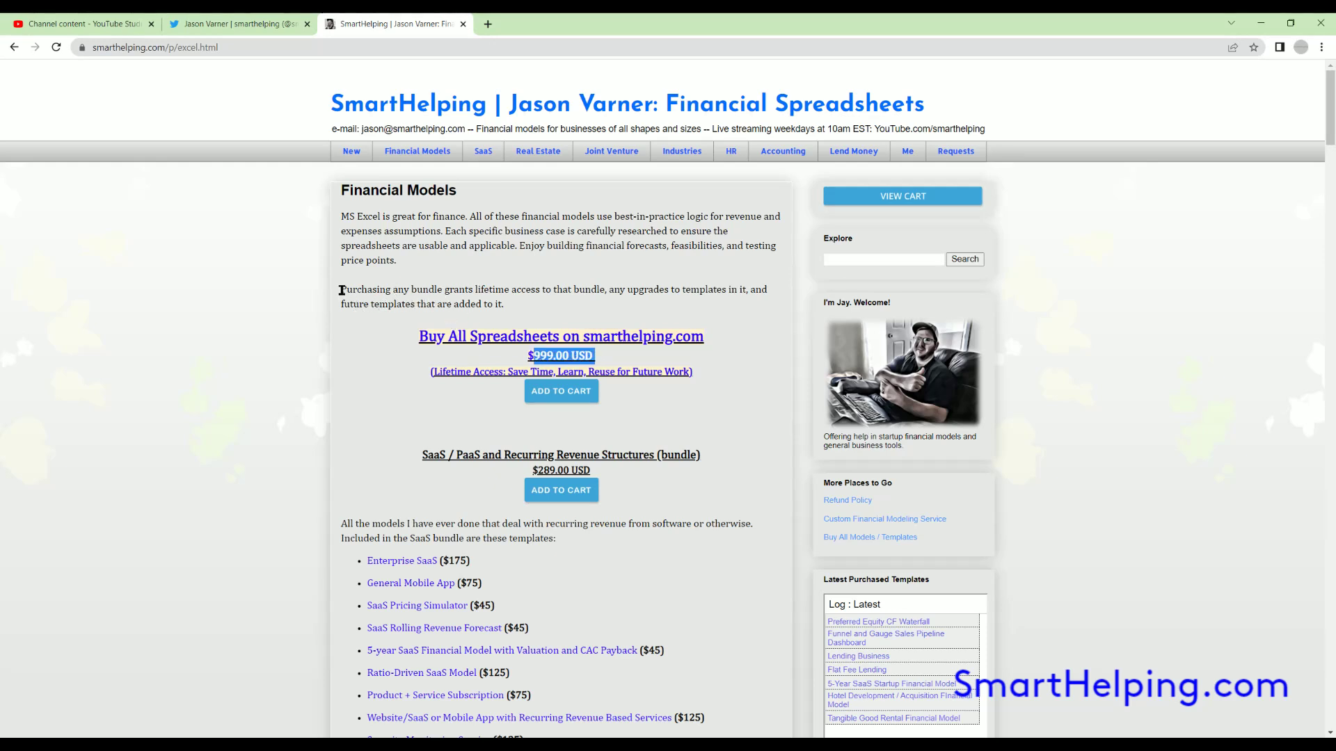
{"action": "left_click_drag", "start_coordinate": [342, 290], "coordinate": [508, 310]}
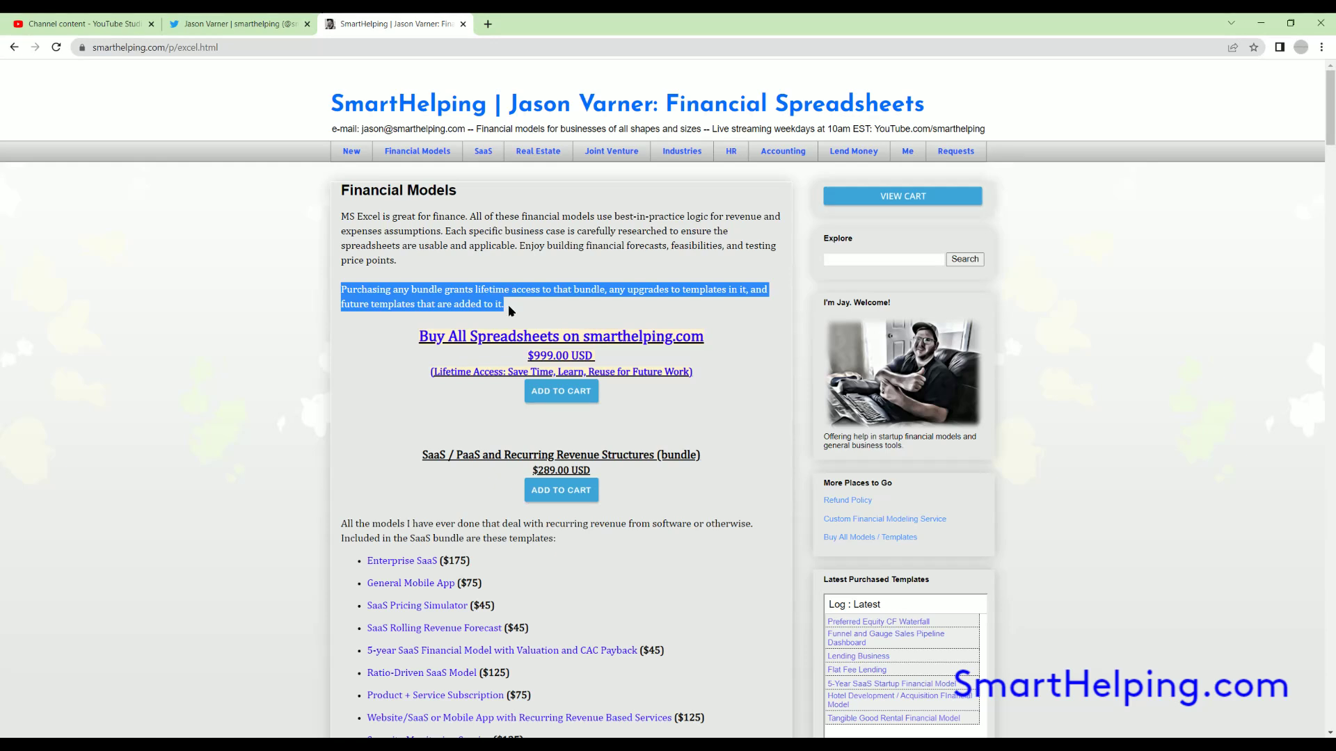
{"action": "left_click", "coordinate": [509, 307]}
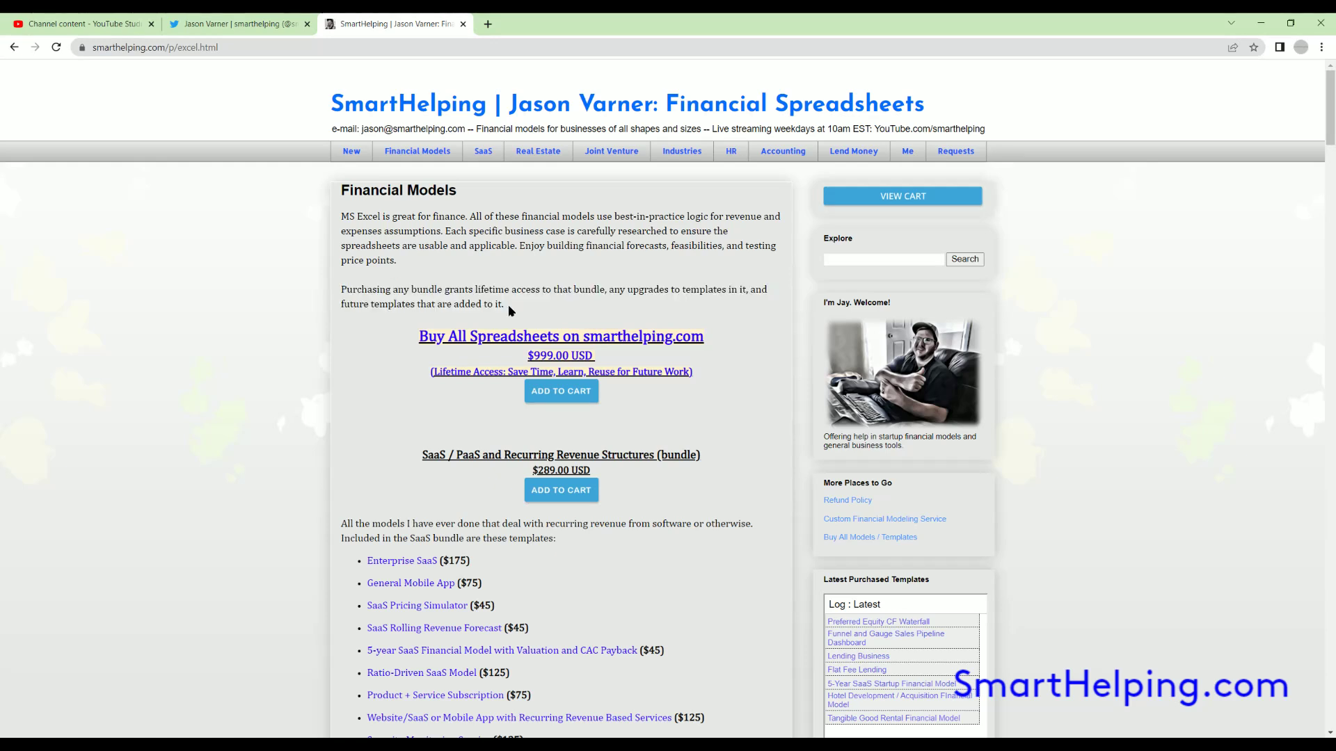